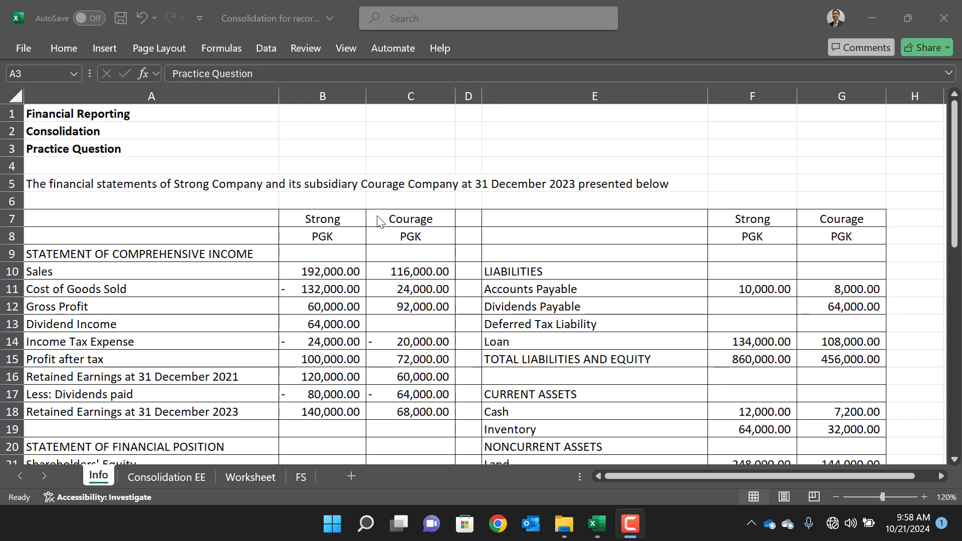
# - Examine the income statement and financial position figures of Strong and Courage on the Info sheet
pyautogui.scroll(-1, 379, 220)
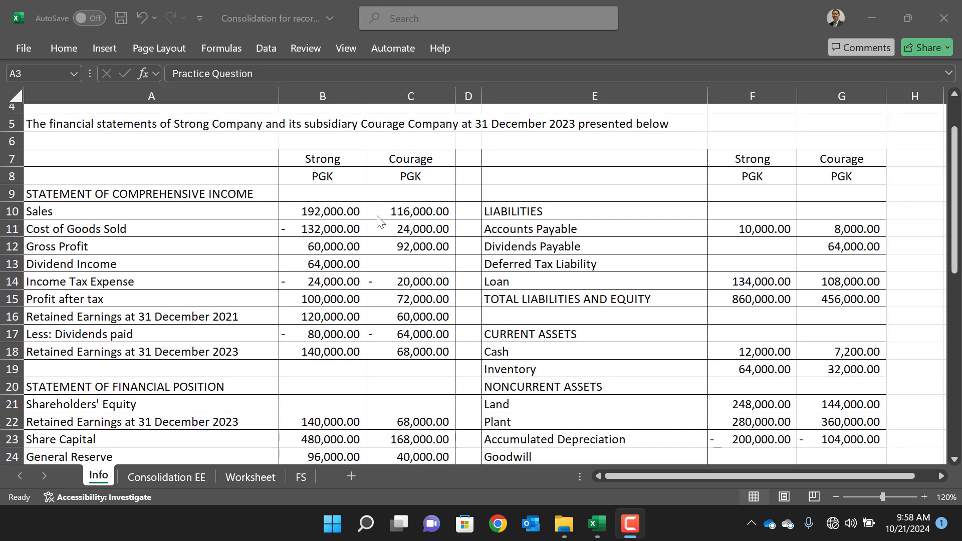
pyautogui.scroll(-2, 379, 221)
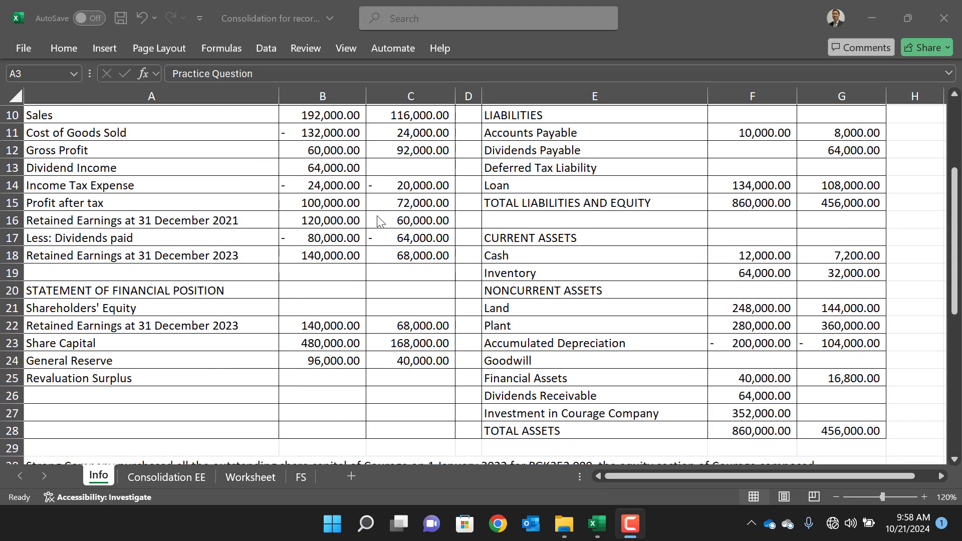
pyautogui.scroll(2, 379, 220)
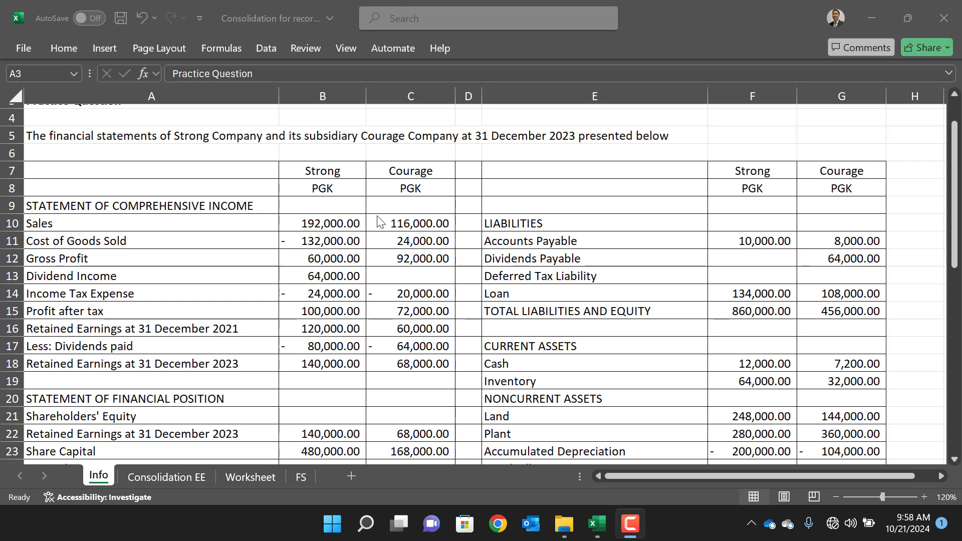
pyautogui.scroll(-1, 380, 220)
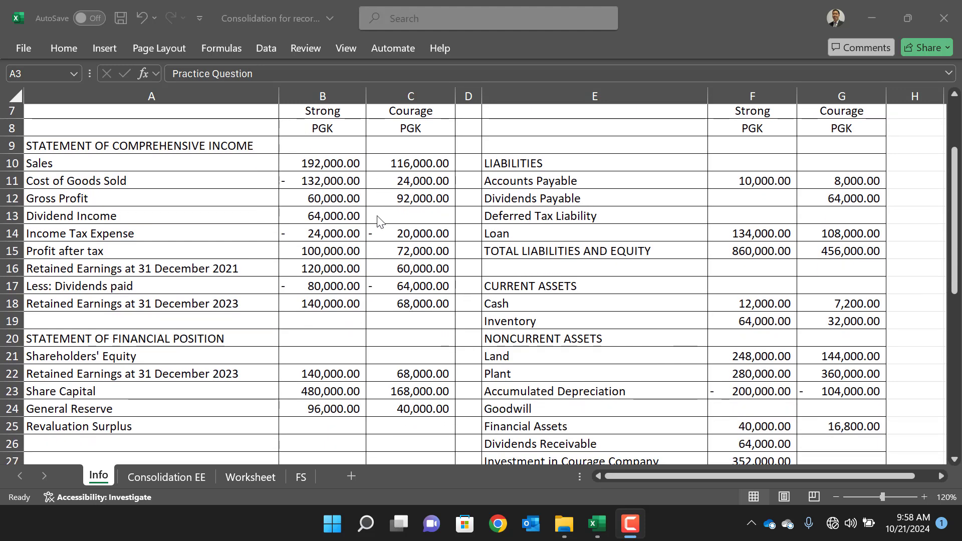
pyautogui.scroll(1, 380, 221)
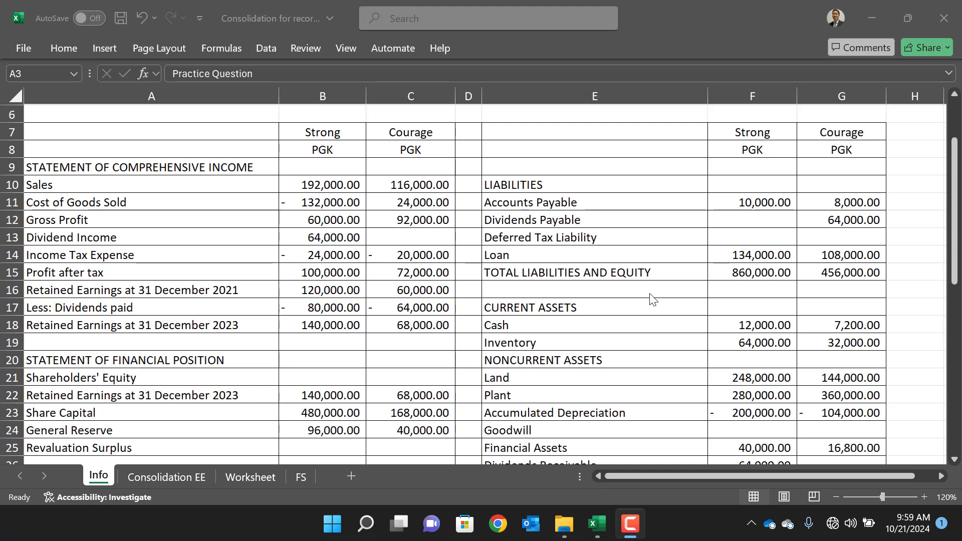
pyautogui.scroll(-4, 650, 296)
pyautogui.scroll(1, 651, 299)
pyautogui.scroll(1, 650, 300)
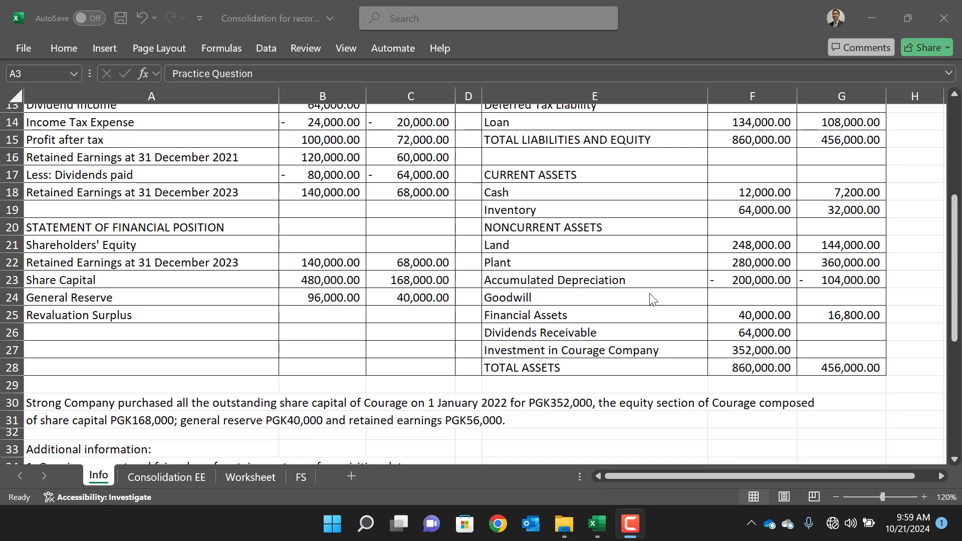
pyautogui.scroll(-1, 650, 299)
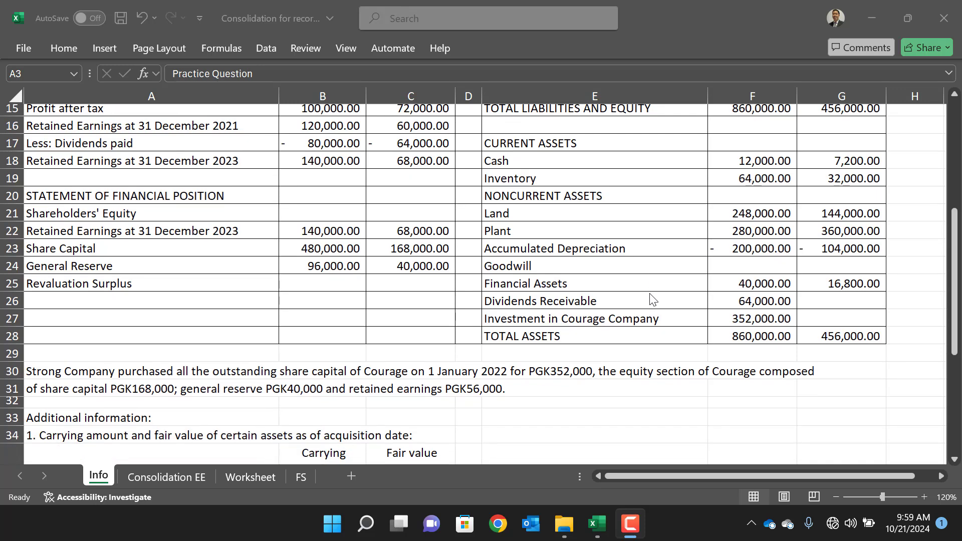
pyautogui.scroll(2, 651, 299)
pyautogui.scroll(2, 650, 299)
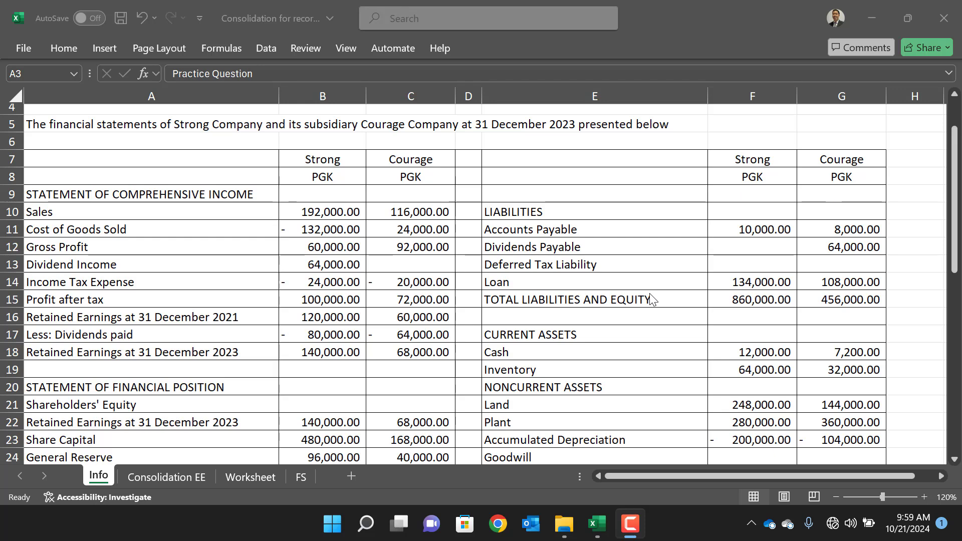
# - Read the acquisition details, the additional information and the required tasks below the financial statements
pyautogui.scroll(-4, 650, 299)
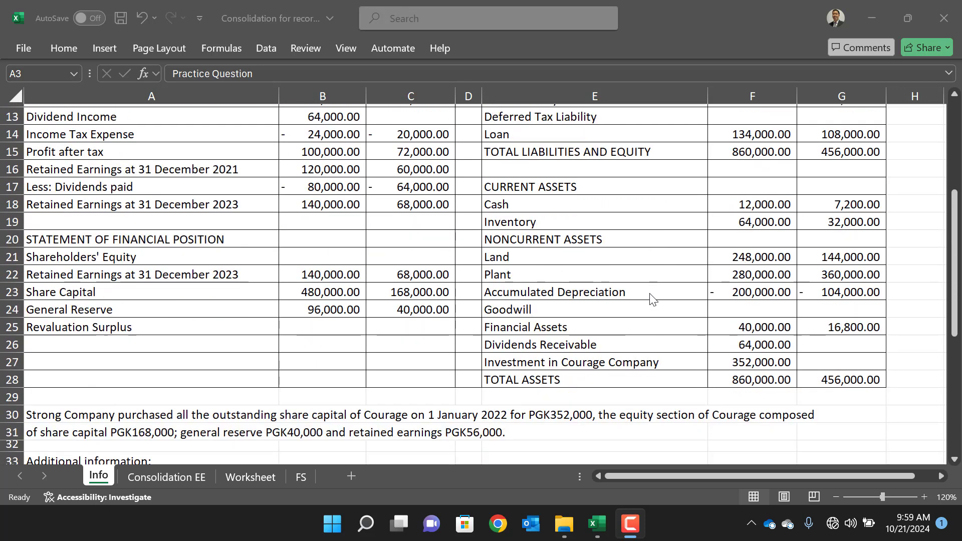
pyautogui.scroll(-2, 650, 299)
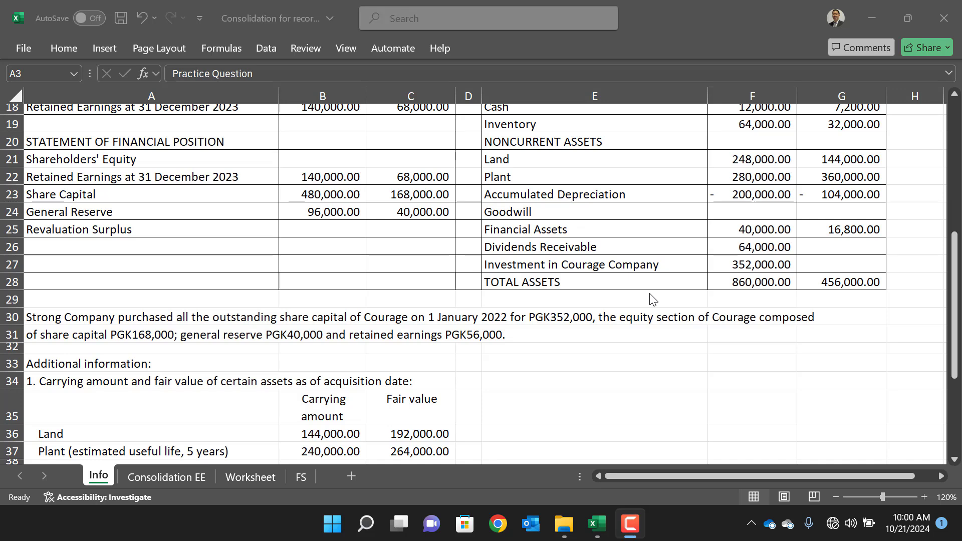
pyautogui.scroll(-1, 652, 299)
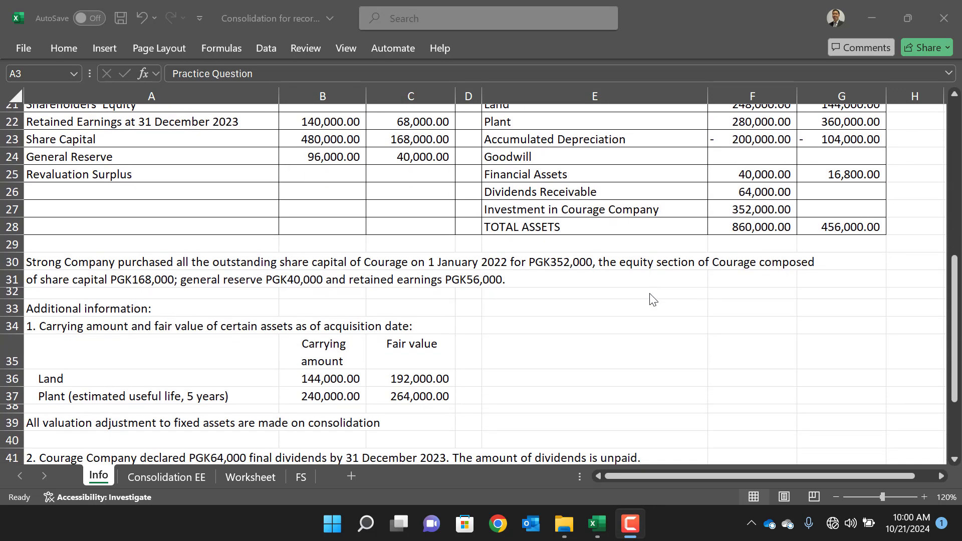
pyautogui.scroll(-2, 652, 299)
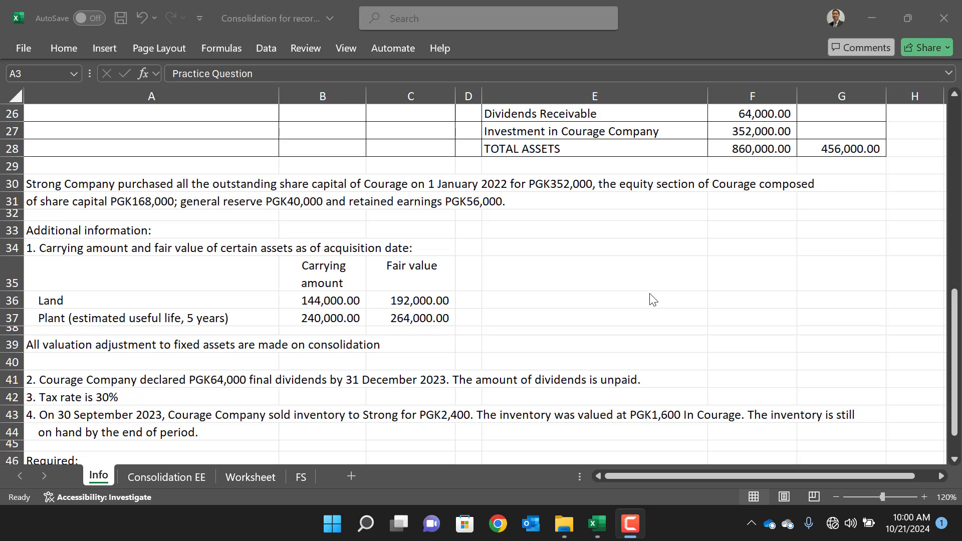
pyautogui.scroll(-1, 653, 300)
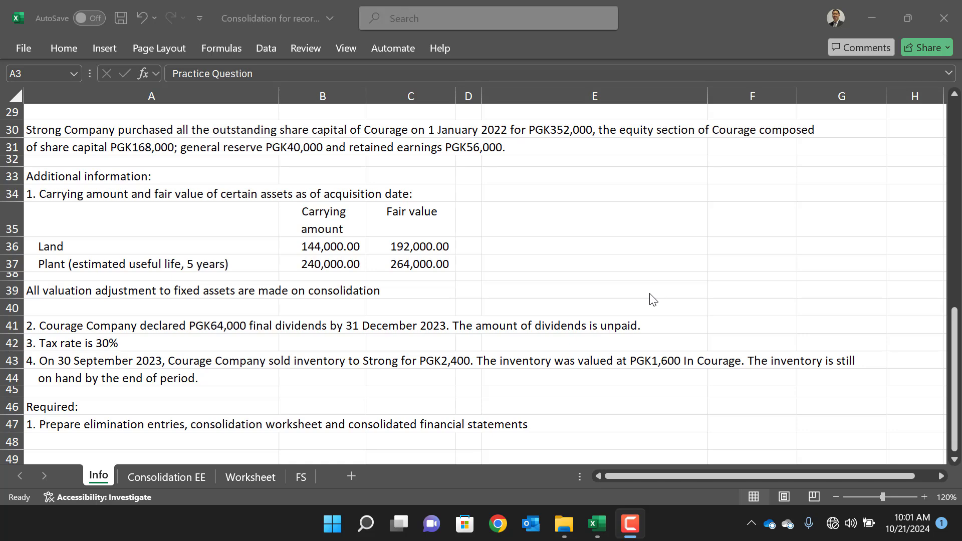
# - Go over the practice question again from the financial statements down to the additional information
pyautogui.scroll(7, 652, 299)
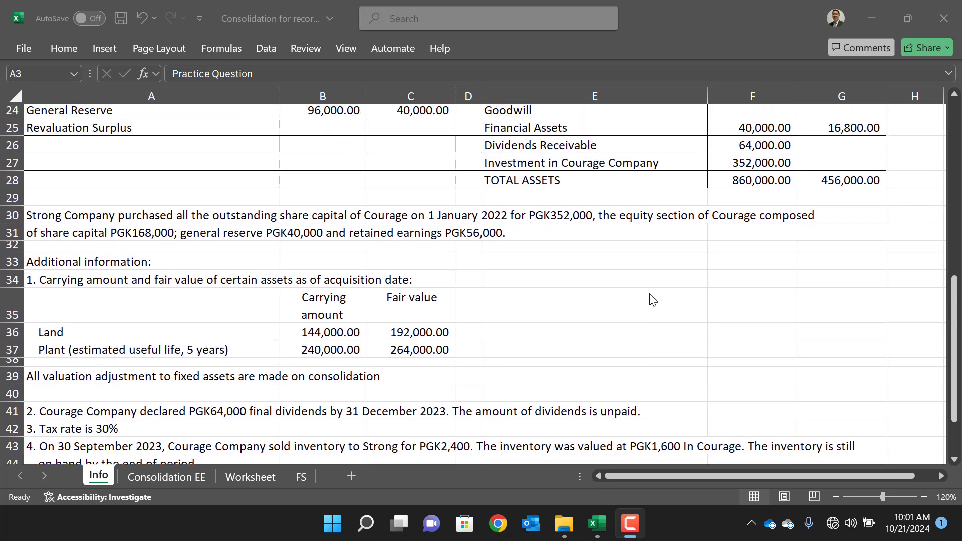
pyautogui.scroll(3, 652, 299)
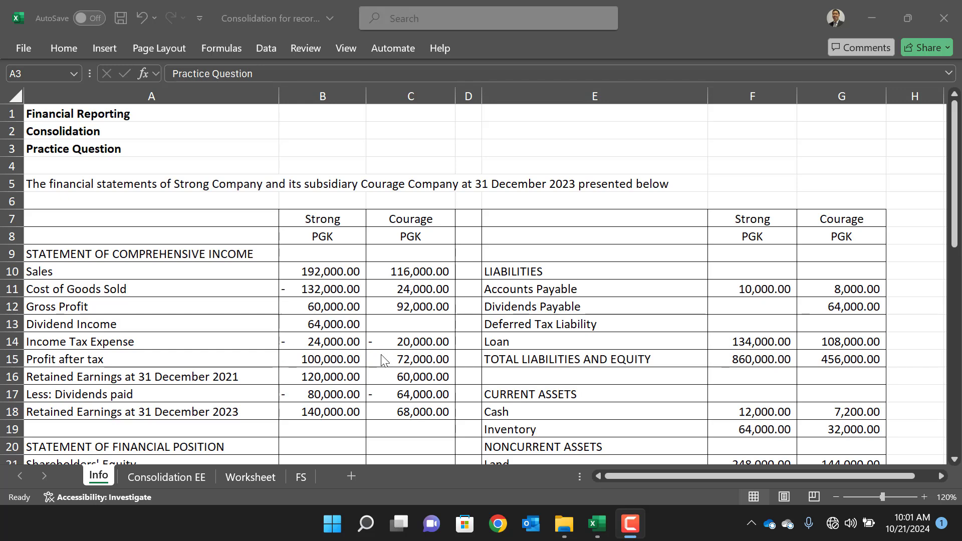
pyautogui.scroll(-2, 382, 360)
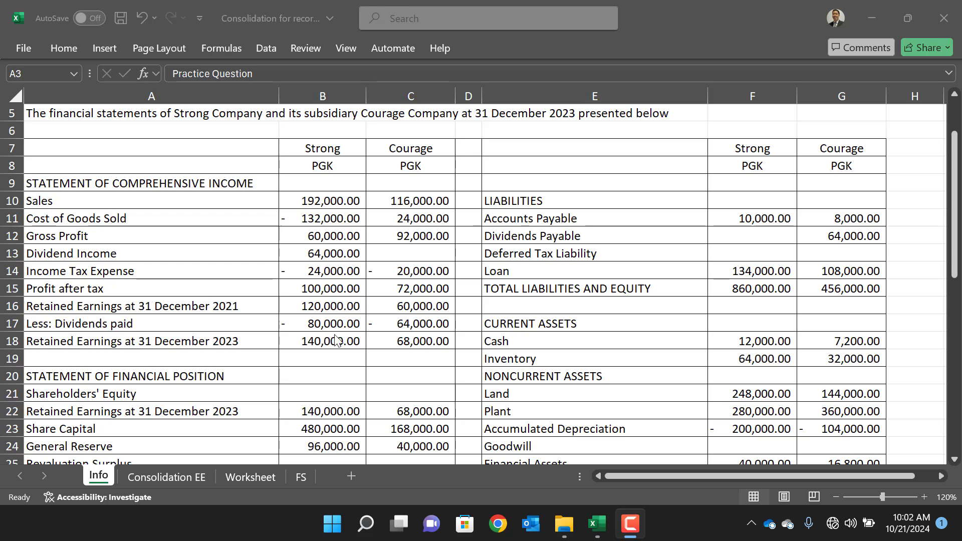
pyautogui.scroll(-5, 336, 340)
pyautogui.scroll(-1, 336, 341)
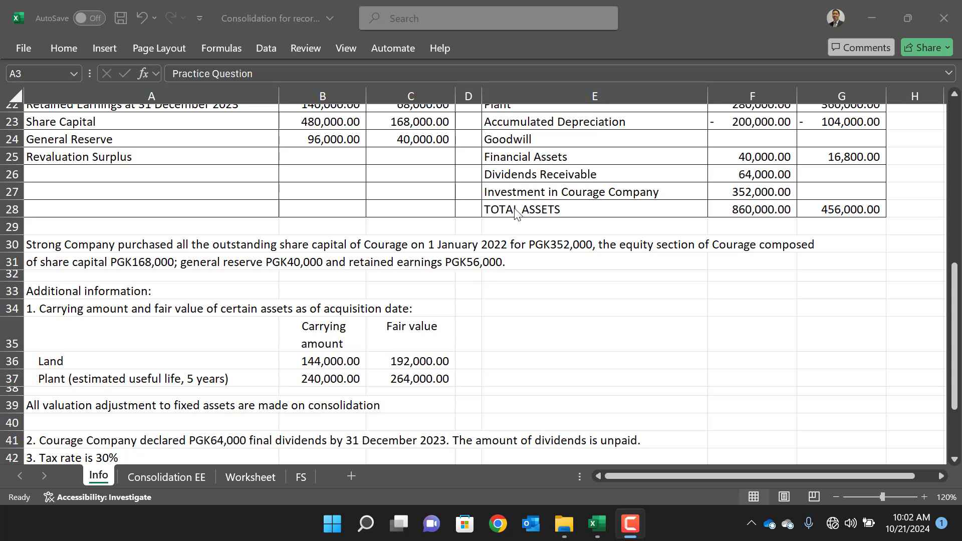
pyautogui.scroll(1, 516, 215)
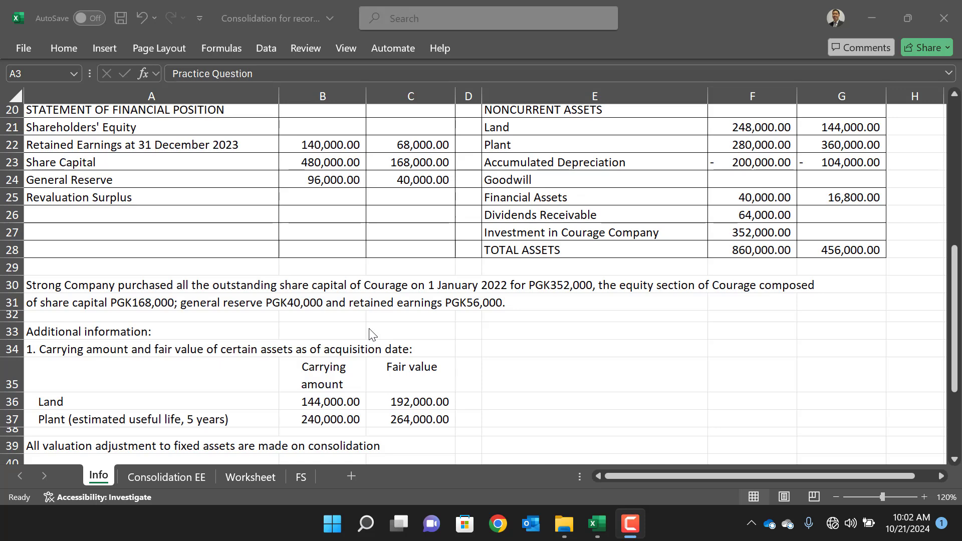
pyautogui.scroll(-2, 371, 333)
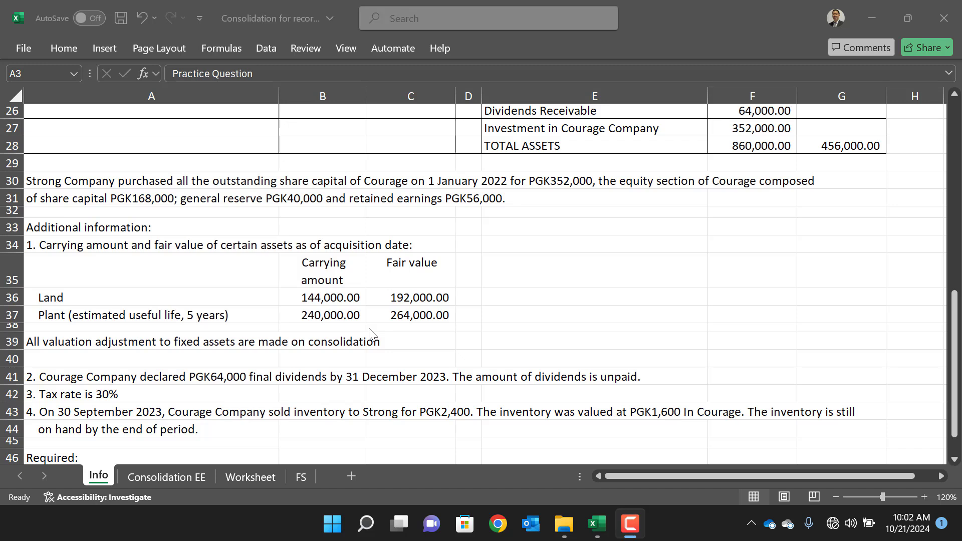
# - Examine the note on fixed-asset valuation adjustments, then select the carrying amount and fair value information in A34:C37
pyautogui.click(59, 345)
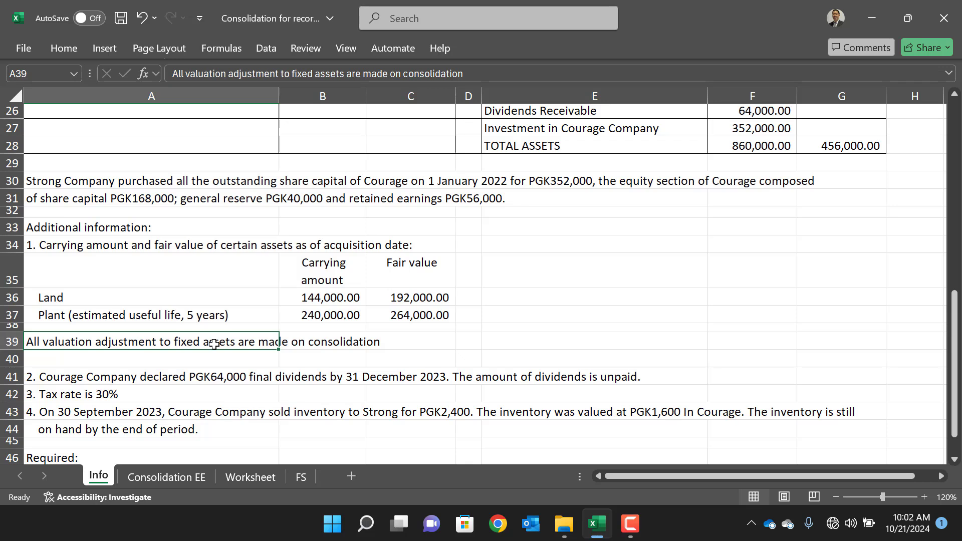
pyautogui.click(425, 343)
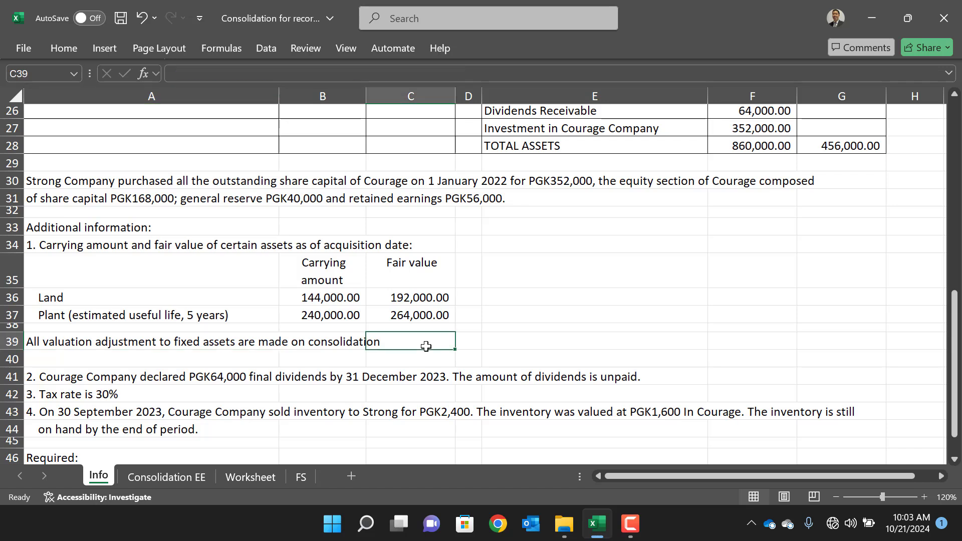
pyautogui.click(543, 342)
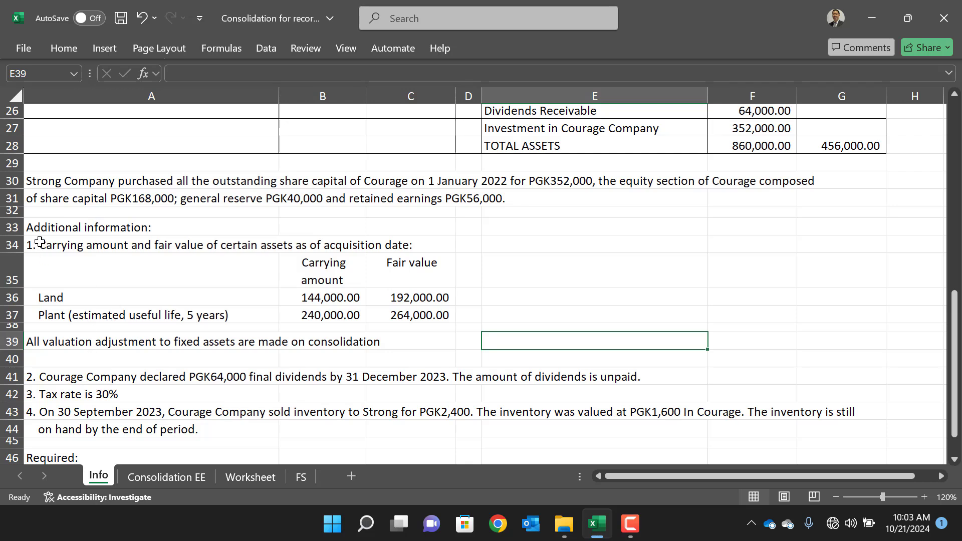
pyautogui.moveTo(28, 243); pyautogui.dragTo(452, 320)
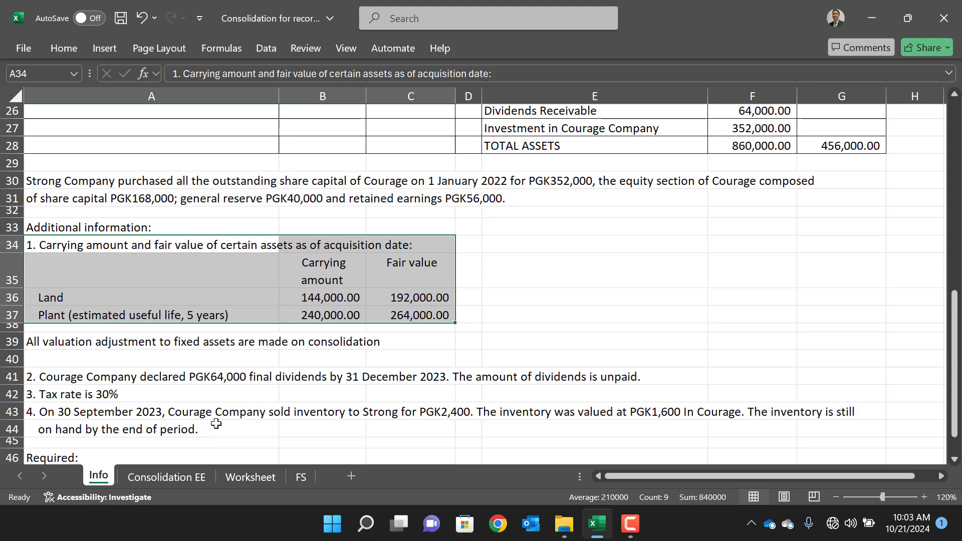
# - Open the Consolidation EE sheet and examine the land revaluation entry and its fair value difference calculation
pyautogui.click(181, 481)
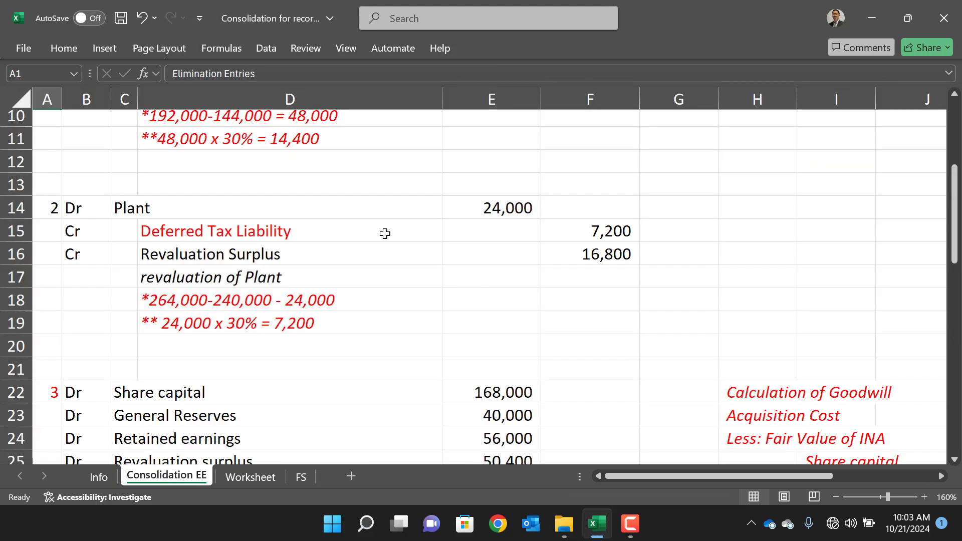
pyautogui.scroll(2, 385, 233)
pyautogui.scroll(1, 385, 234)
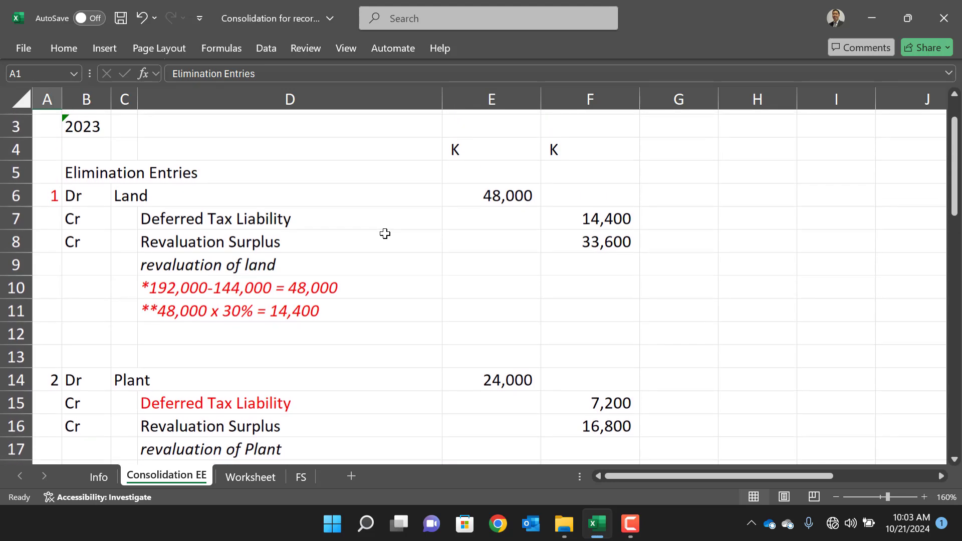
pyautogui.click(117, 195)
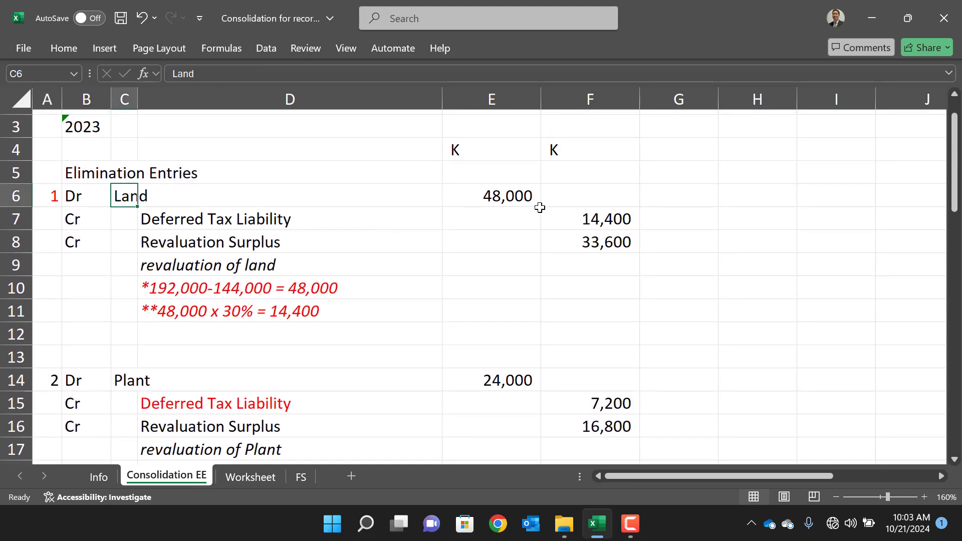
pyautogui.click(221, 287)
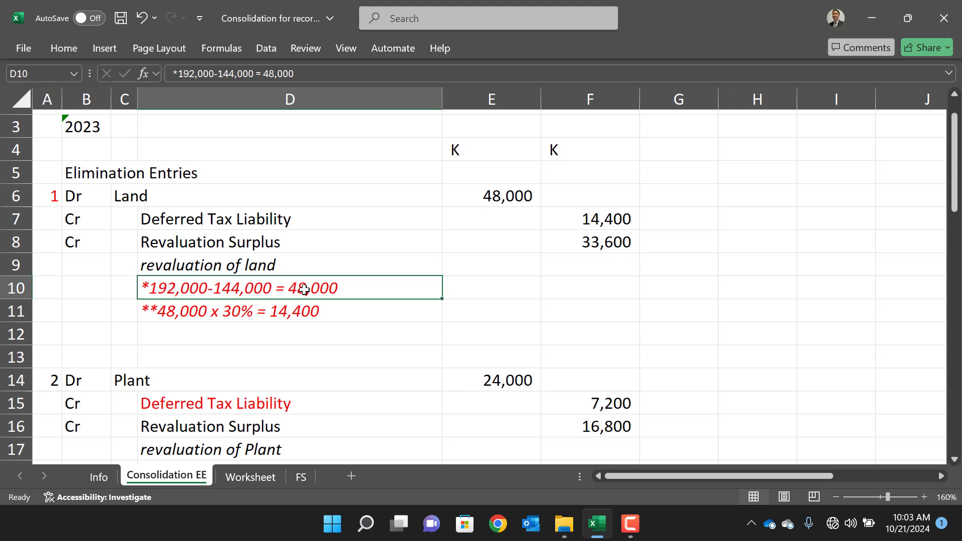
pyautogui.click(511, 193)
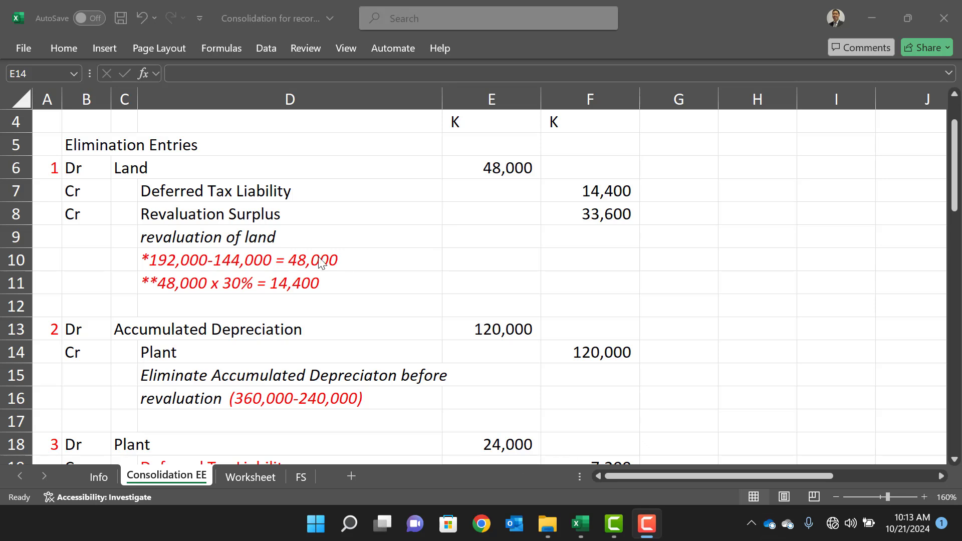
pyautogui.click(184, 260)
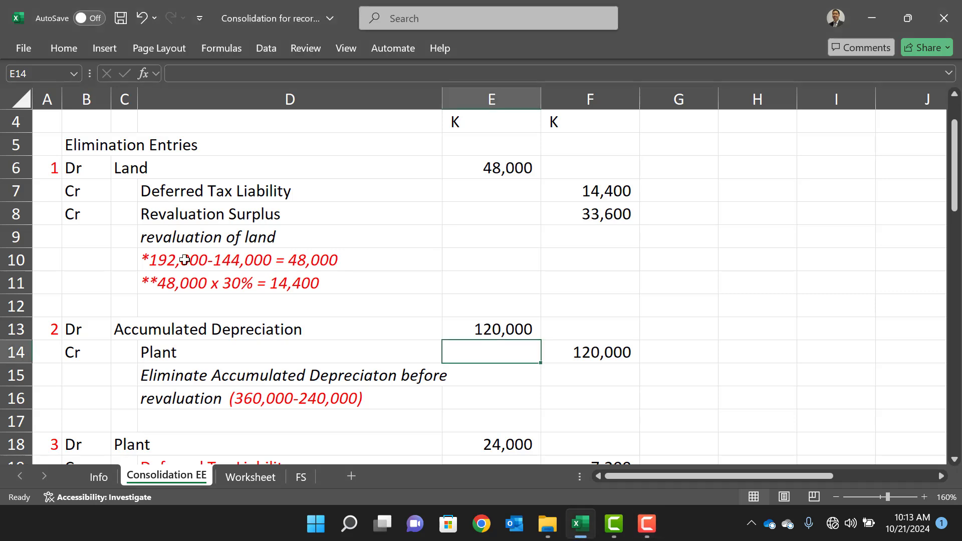
pyautogui.click(222, 258)
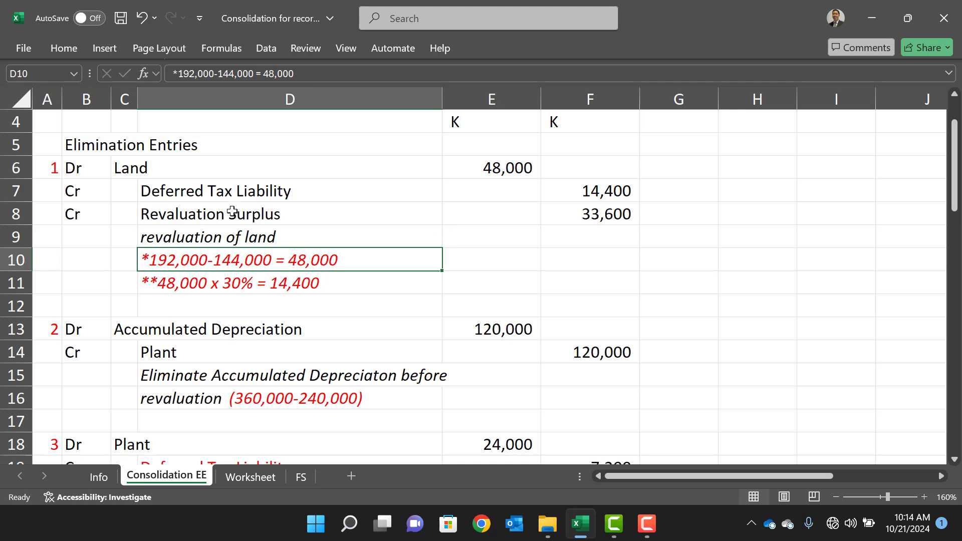
# - Examine the accumulated depreciation and plant revaluation entries, and check the revaluation surplus formulas for plant and land
pyautogui.scroll(-2, 232, 211)
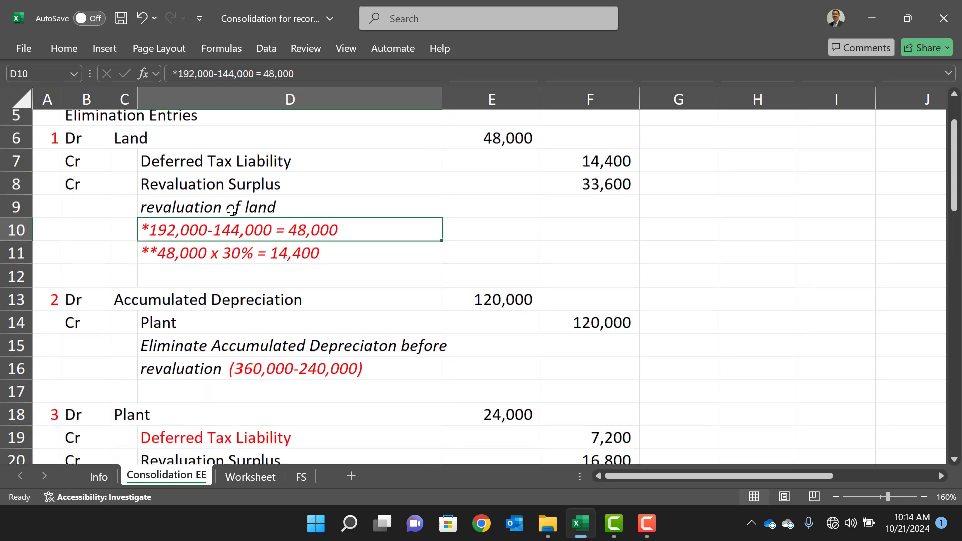
pyautogui.scroll(-1, 232, 211)
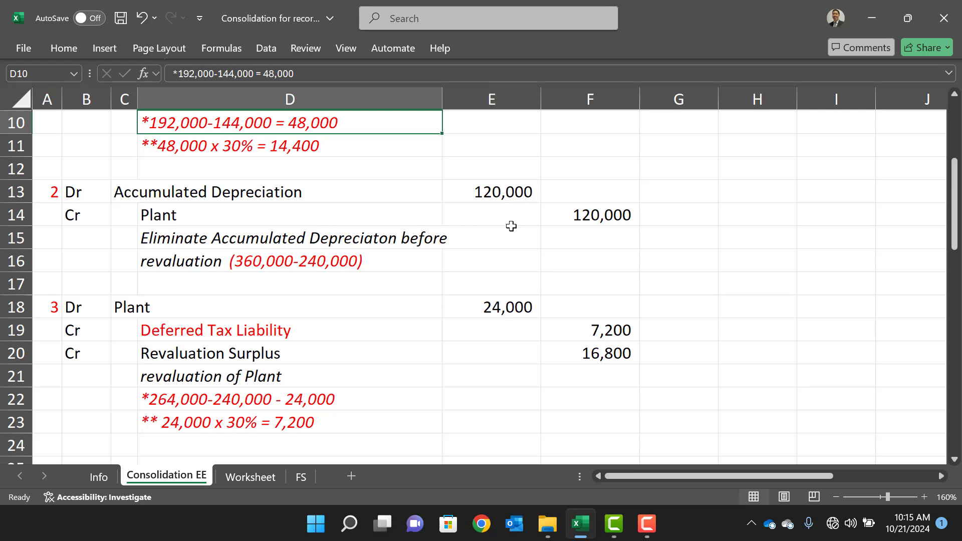
pyautogui.click(603, 350)
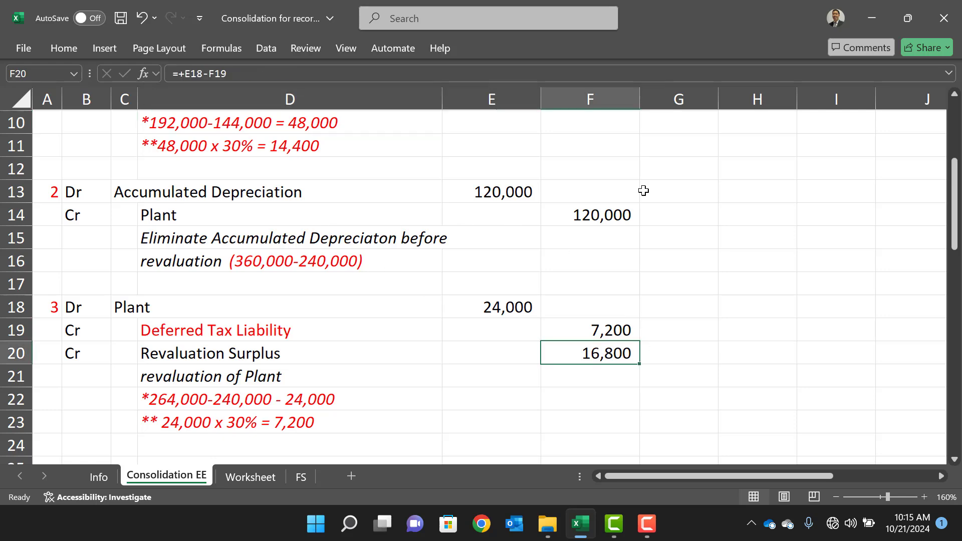
pyautogui.scroll(1, 642, 190)
pyautogui.scroll(1, 642, 190)
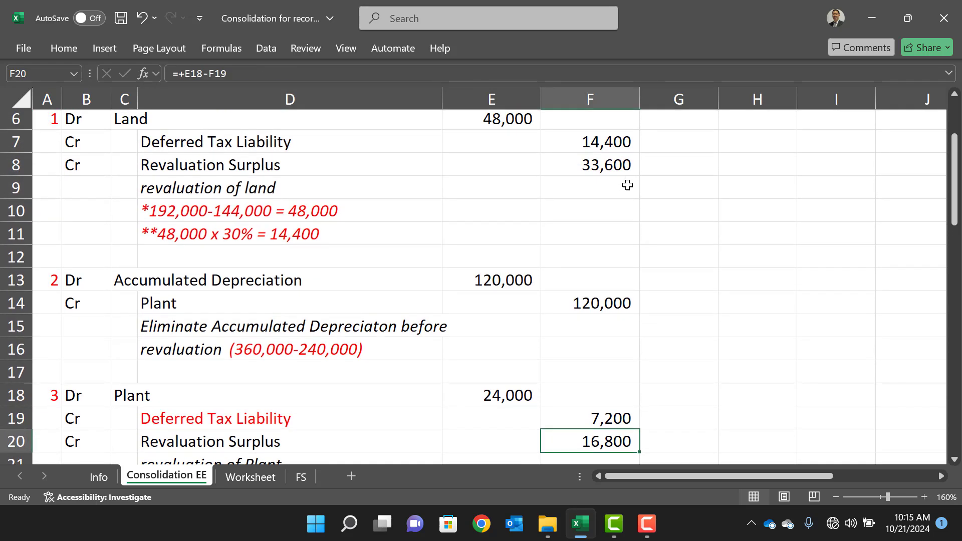
pyautogui.click(621, 170)
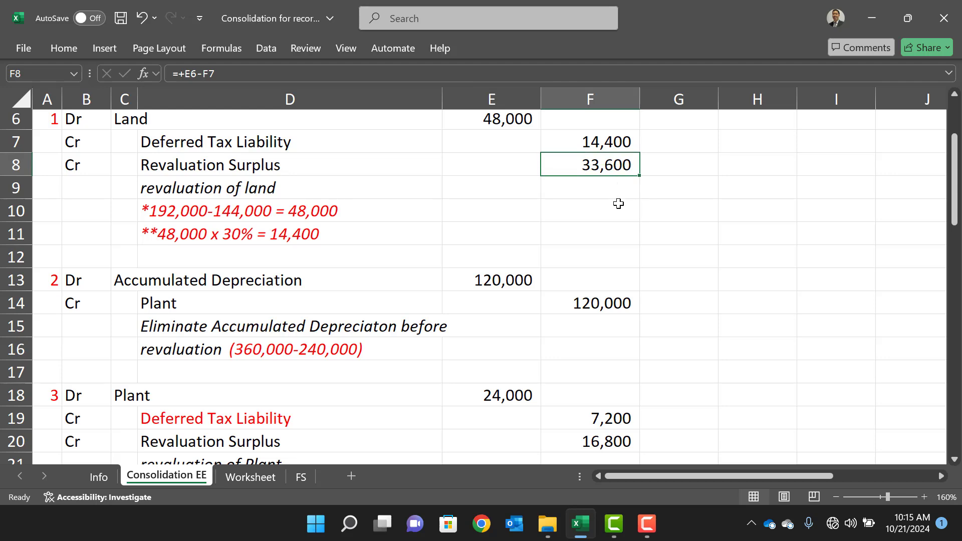
# - Examine the investment elimination entry and bring up the goodwill calculation beside it, selecting the acquisition cost label in H27
pyautogui.scroll(-1, 618, 203)
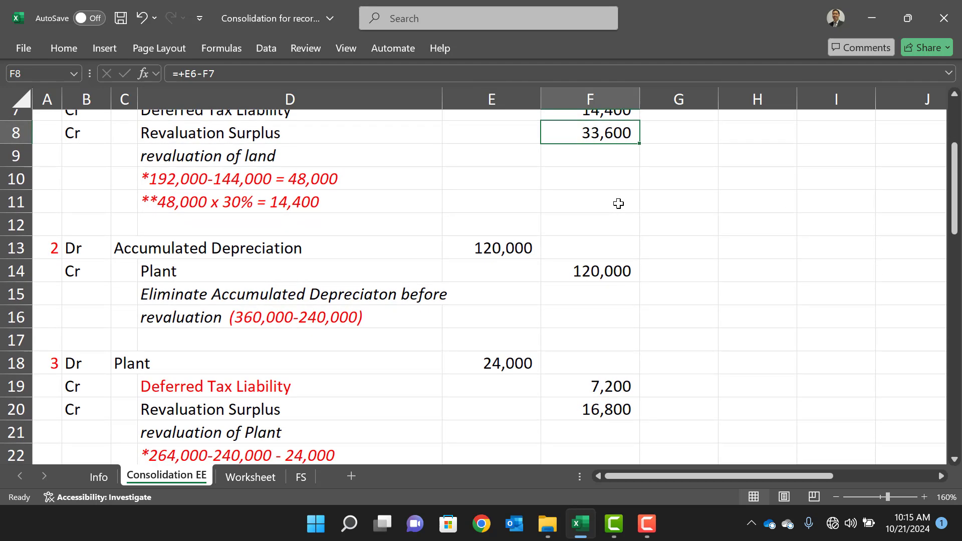
pyautogui.scroll(-3, 618, 203)
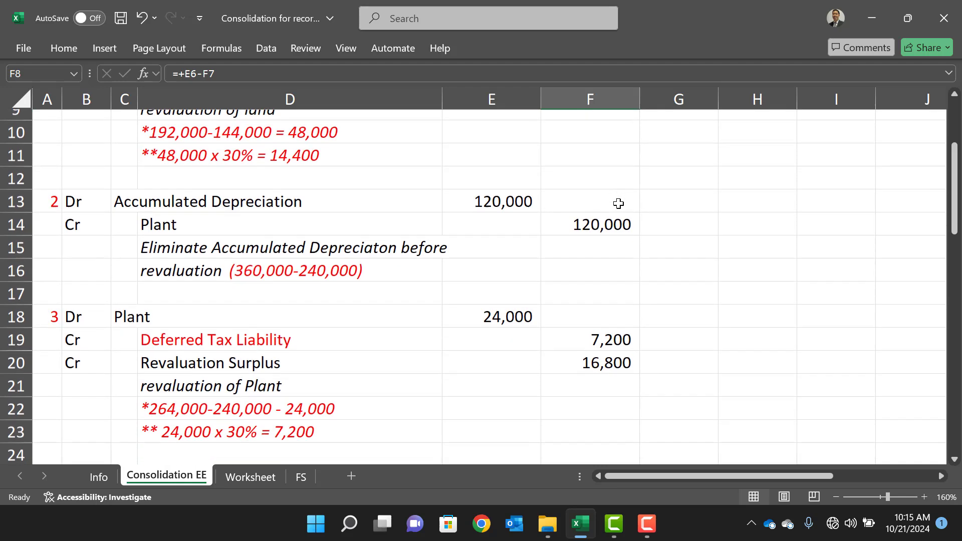
pyautogui.scroll(-6, 619, 203)
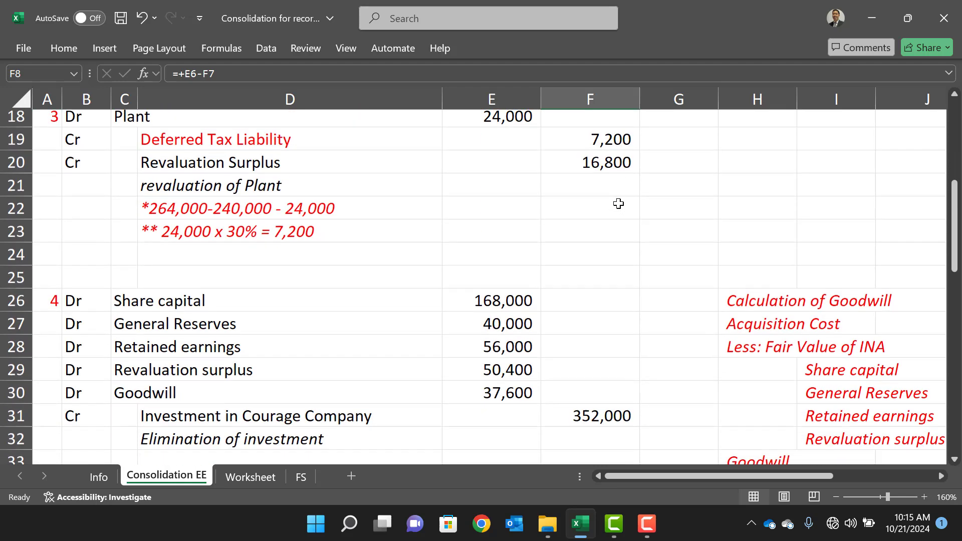
pyautogui.scroll(-1, 618, 204)
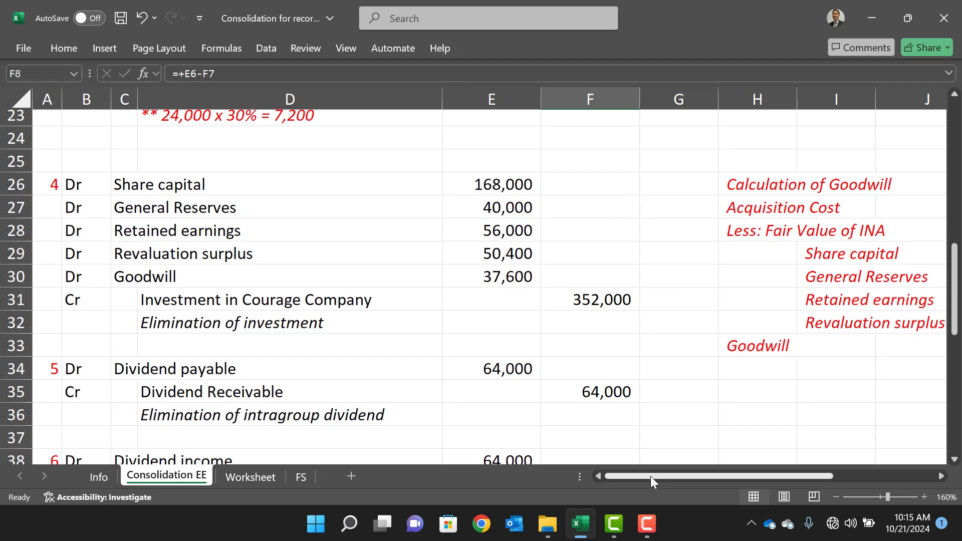
pyautogui.moveTo(650, 476); pyautogui.dragTo(761, 481)
pyautogui.click(377, 207)
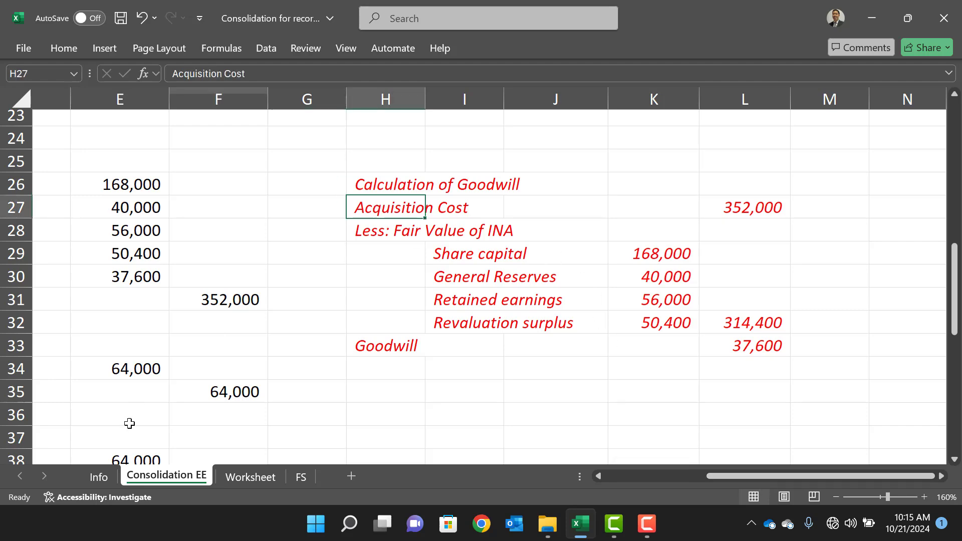
# - Check the share purchase and equity details on the Info sheet, then return to the share capital amount in the goodwill calculation
pyautogui.click(104, 477)
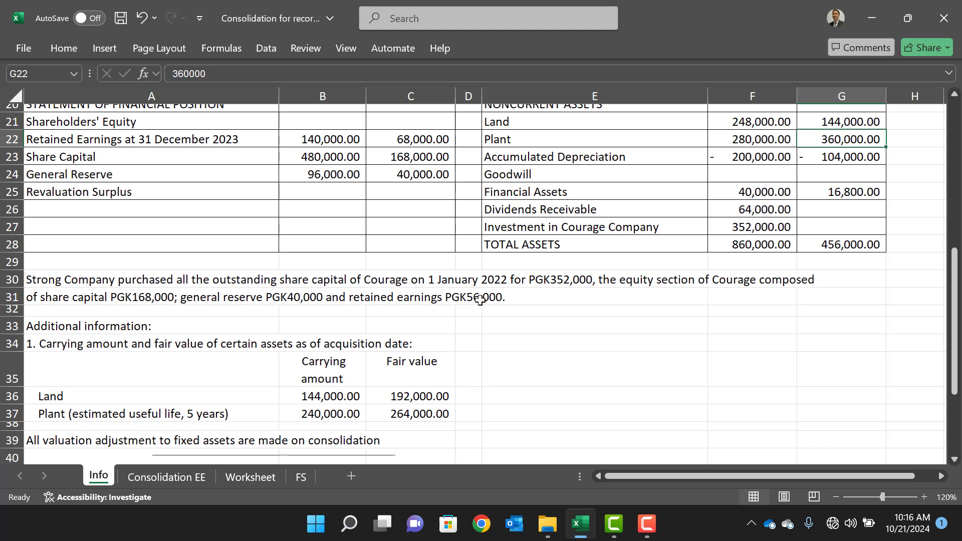
pyautogui.click(188, 480)
pyautogui.click(653, 259)
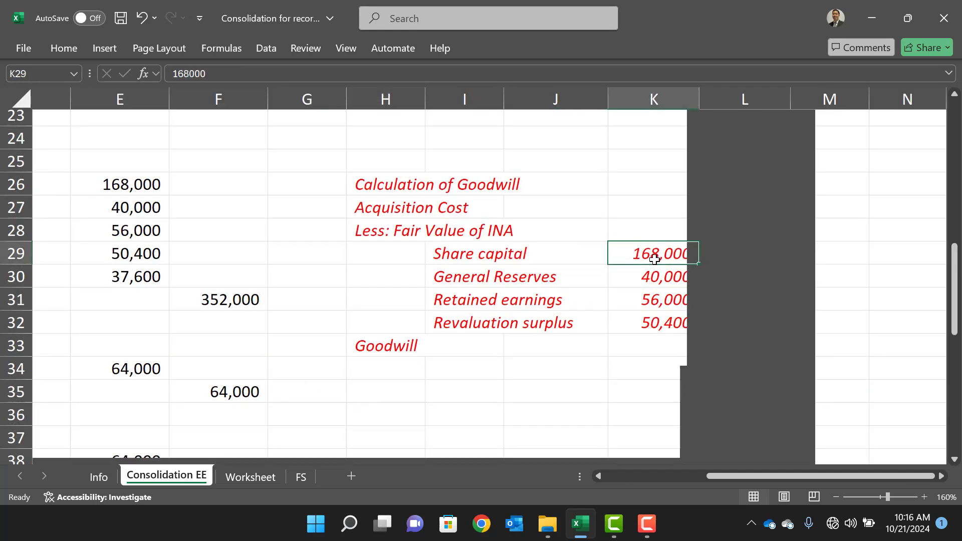
# - Go through the share capital, general reserves, retained earnings and revaluation surplus amounts in K29:K32 of the goodwill calculation
pyautogui.press('Right')
pyautogui.press('Left')
pyautogui.press('Home')
pyautogui.press('Right')
pyautogui.press('Right')
pyautogui.press('Right')
pyautogui.press('Right')
pyautogui.press('Right')
pyautogui.press('Right')
pyautogui.press('Right')
pyautogui.press('Right')
pyautogui.press('Right')
pyautogui.press('Right')
pyautogui.press('Right')
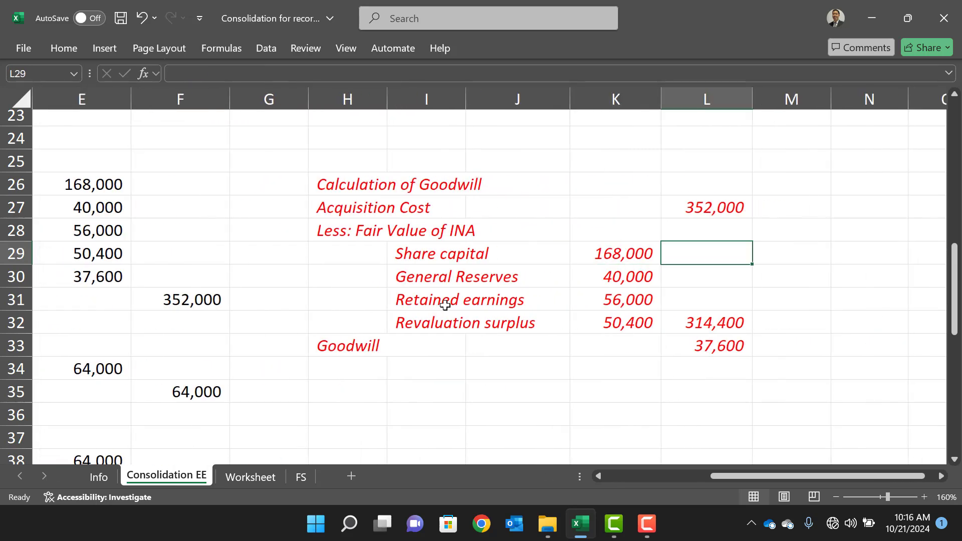
pyautogui.click(639, 254)
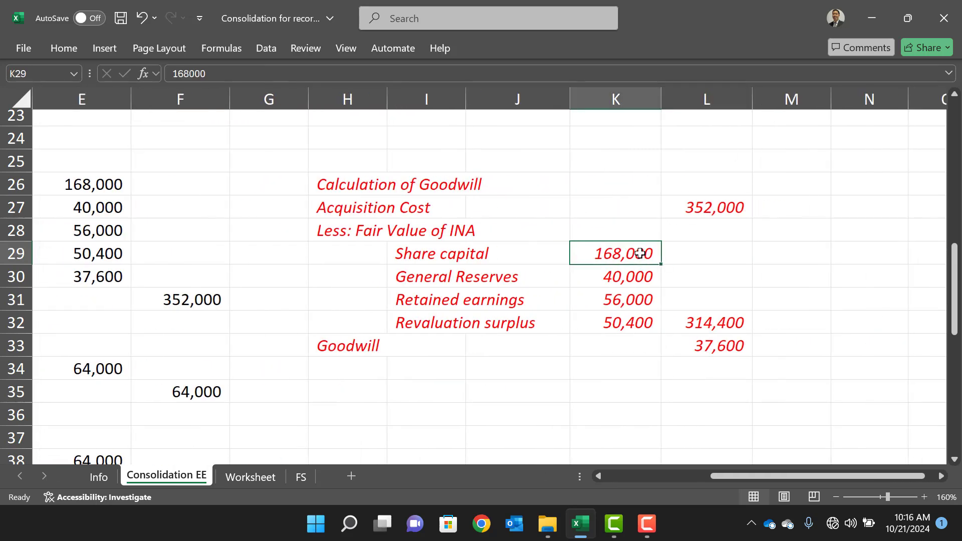
pyautogui.click(631, 280)
pyautogui.click(634, 302)
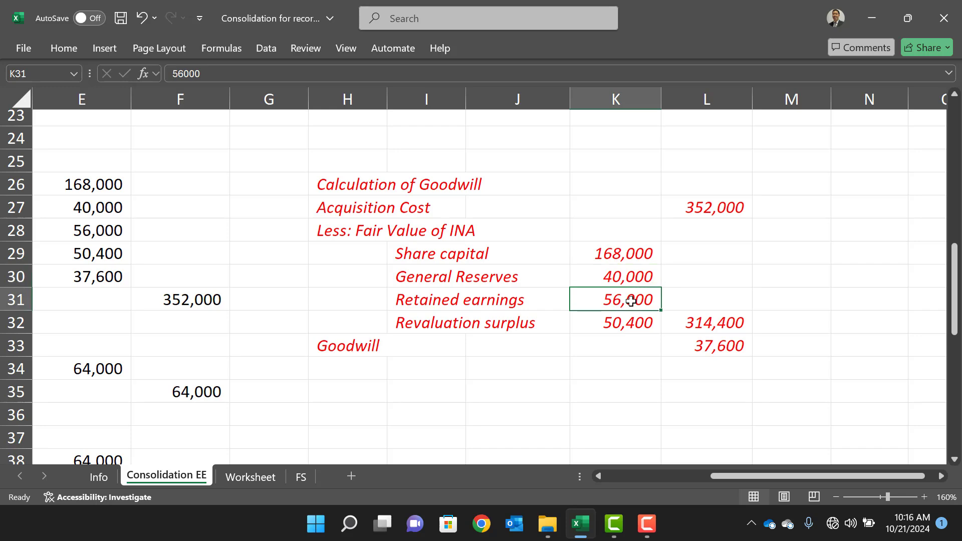
pyautogui.click(620, 326)
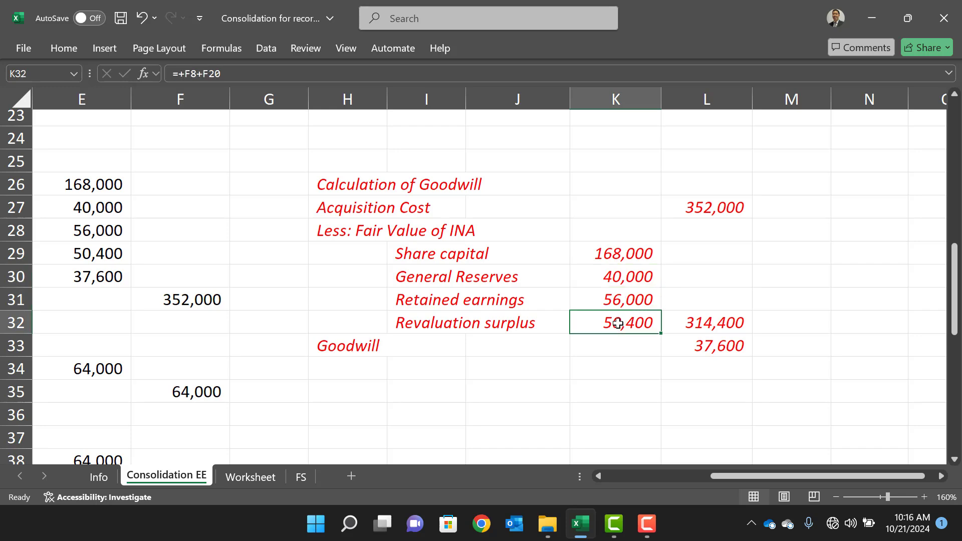
# - Trace the revaluation surplus back to the plant entry in F20 and the land entry in F8
pyautogui.moveTo(742, 477); pyautogui.dragTo(642, 473)
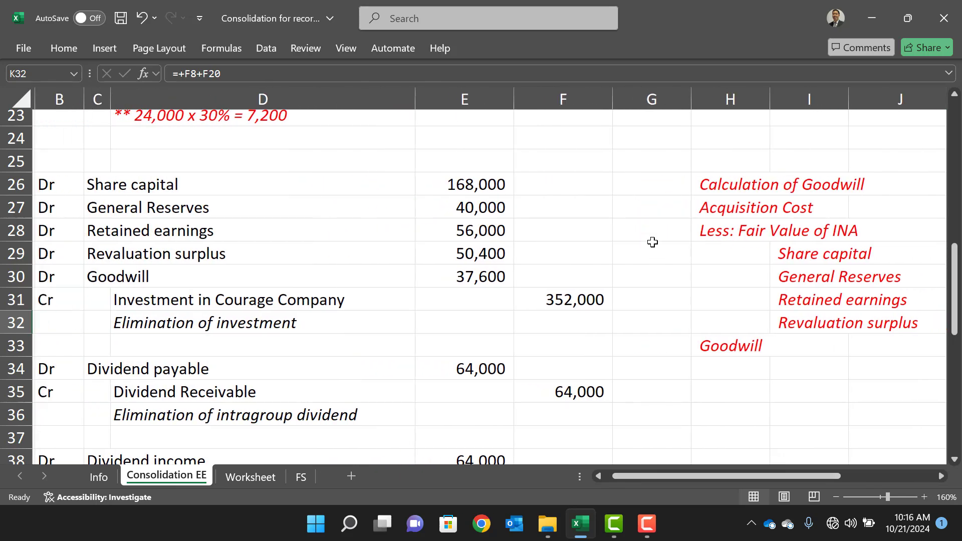
pyautogui.scroll(3, 652, 241)
pyautogui.click(574, 225)
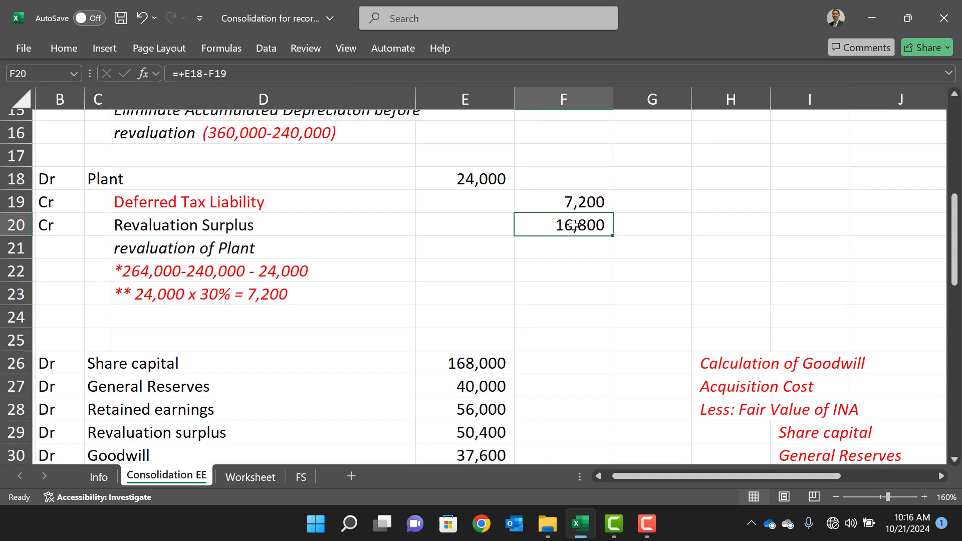
pyautogui.scroll(4, 726, 227)
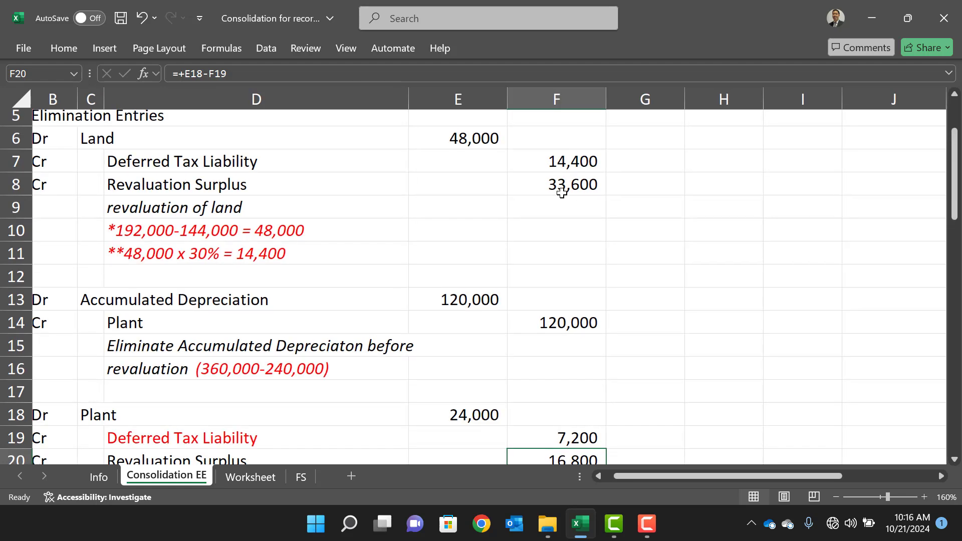
pyautogui.click(561, 193)
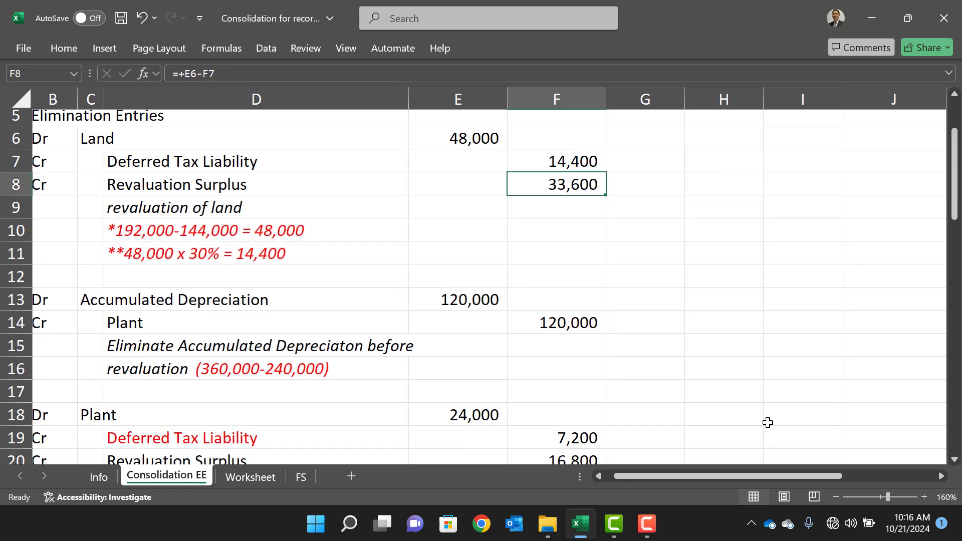
# - Return to the goodwill calculation and inspect the goodwill formula in L33, leaving it as it is
pyautogui.moveTo(747, 476); pyautogui.dragTo(830, 459)
pyautogui.scroll(-5, 736, 328)
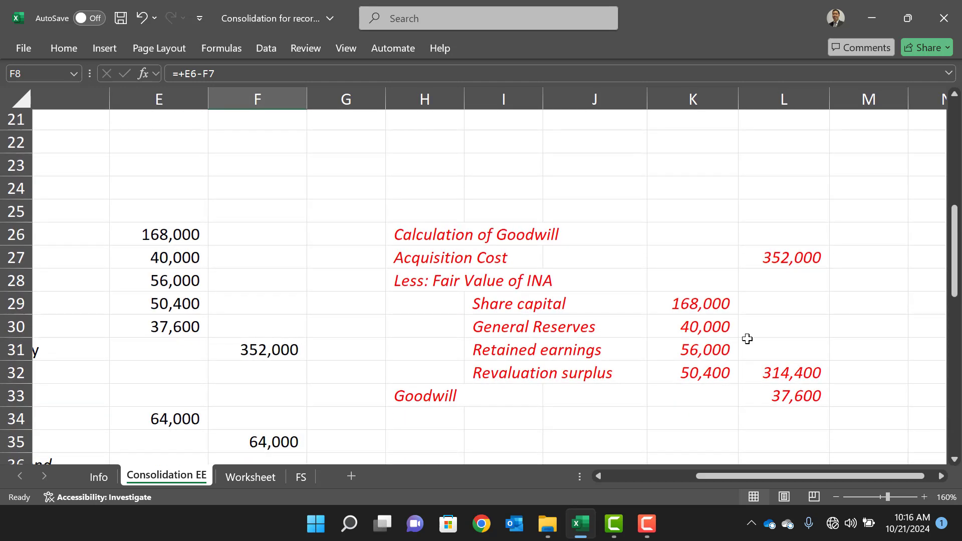
pyautogui.doubleClick(807, 395)
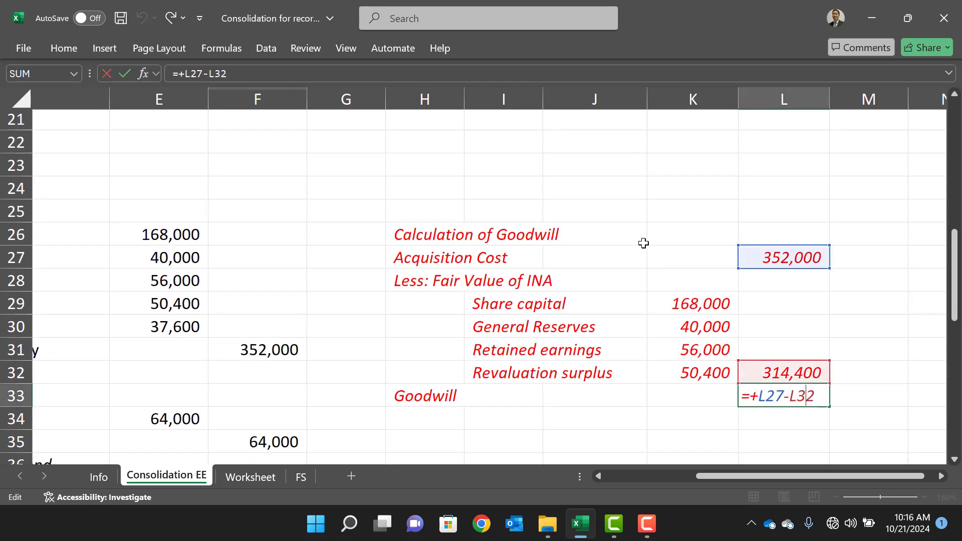
pyautogui.hotkey('ctrl', 'Return')
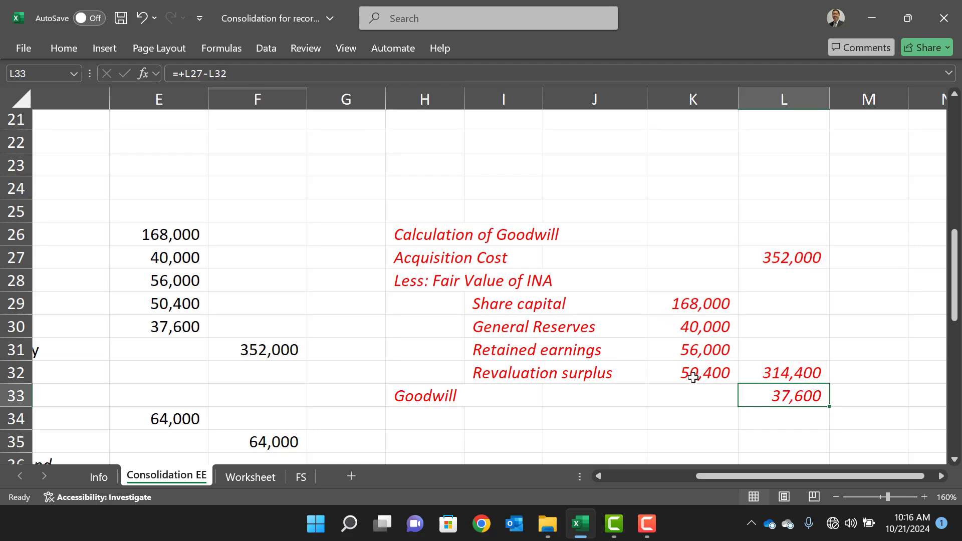
# - Inspect the revaluation surplus formula in K32, locate its referenced cells in the land and plant entries, and leave the formula unchanged
pyautogui.doubleClick(693, 377)
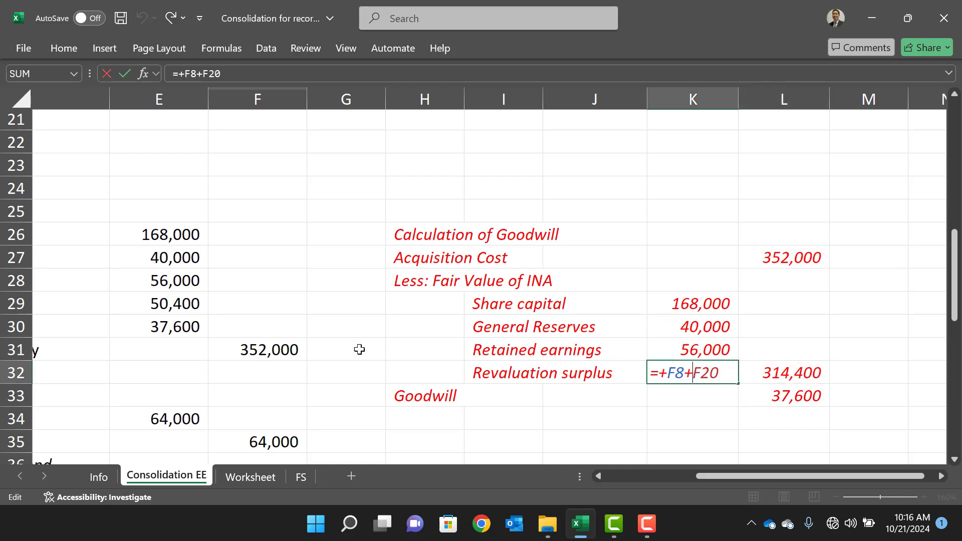
pyautogui.click(638, 472)
pyautogui.scroll(6, 460, 330)
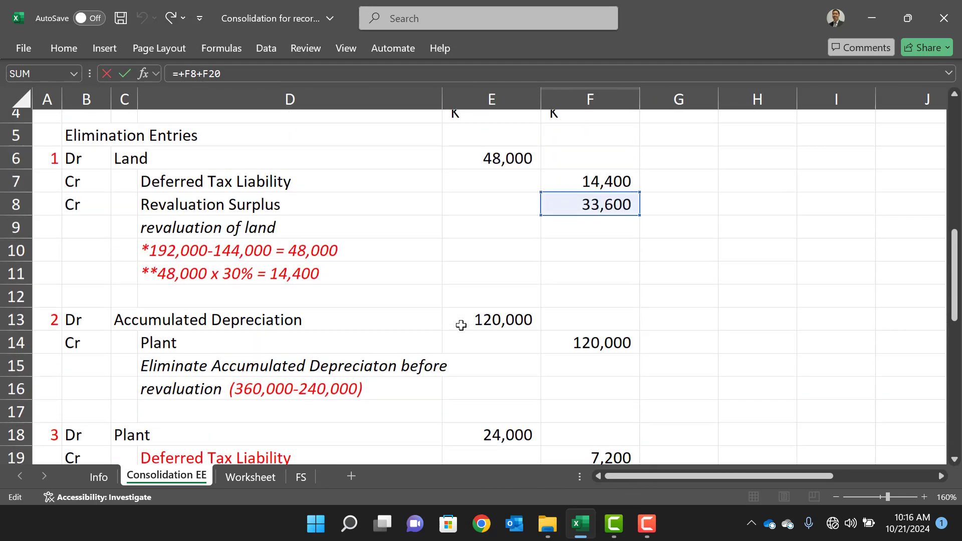
pyautogui.scroll(1, 460, 325)
pyautogui.scroll(-5, 460, 325)
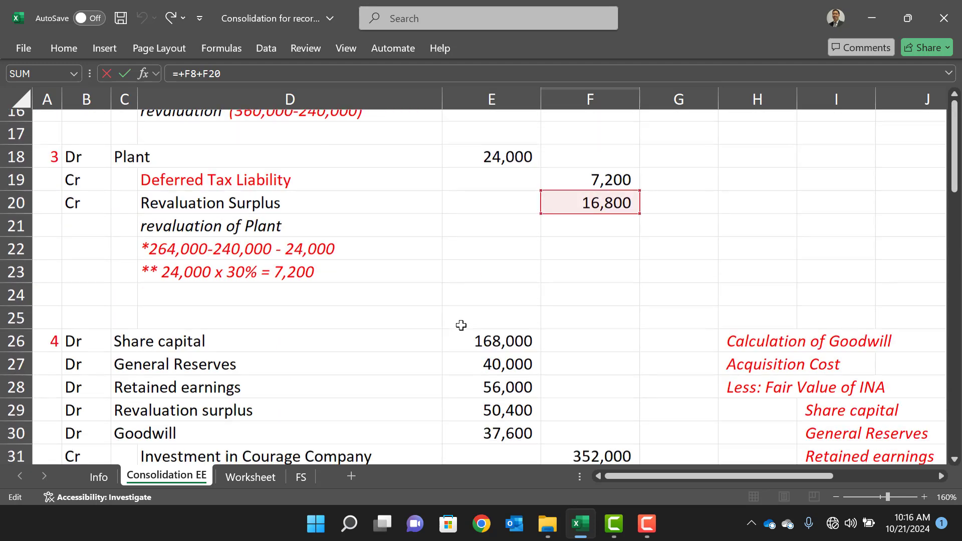
pyautogui.scroll(-2, 461, 325)
pyautogui.scroll(1, 751, 375)
pyautogui.click(773, 376)
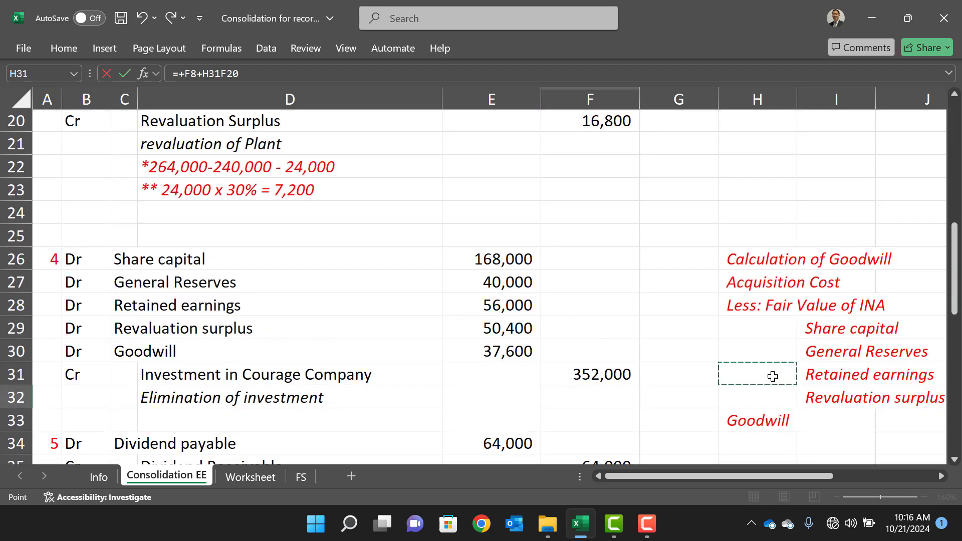
pyautogui.press('Escape')
# - Review the fair value components of the identifiable net assets again, ending on the revaluation surplus in K32
pyautogui.press('Right')
pyautogui.press('Up')
pyautogui.press('Up')
pyautogui.press('Up')
pyautogui.press('Up')
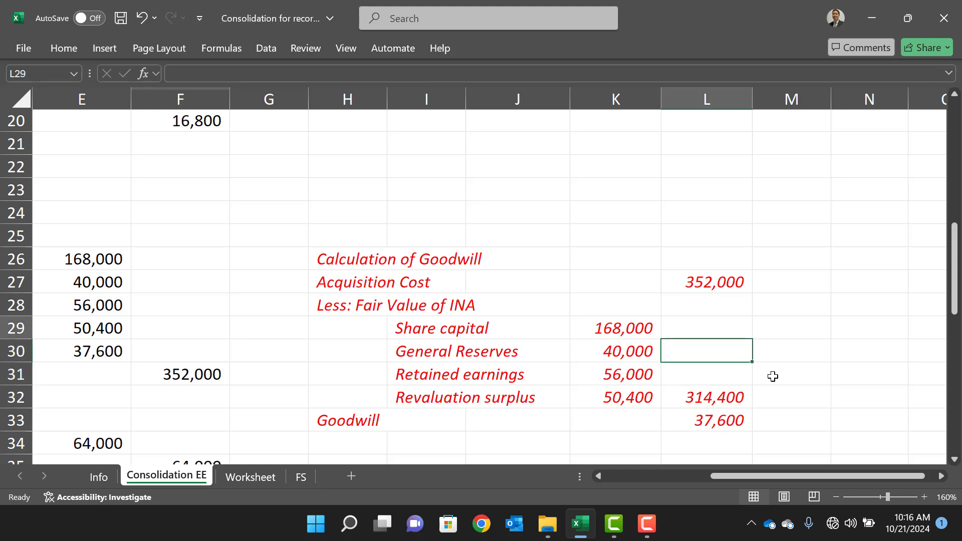
pyautogui.press('Left')
pyautogui.press('Left')
pyautogui.press('Left')
pyautogui.press('Left')
pyautogui.press('Right')
pyautogui.press('Right')
pyautogui.press('Right')
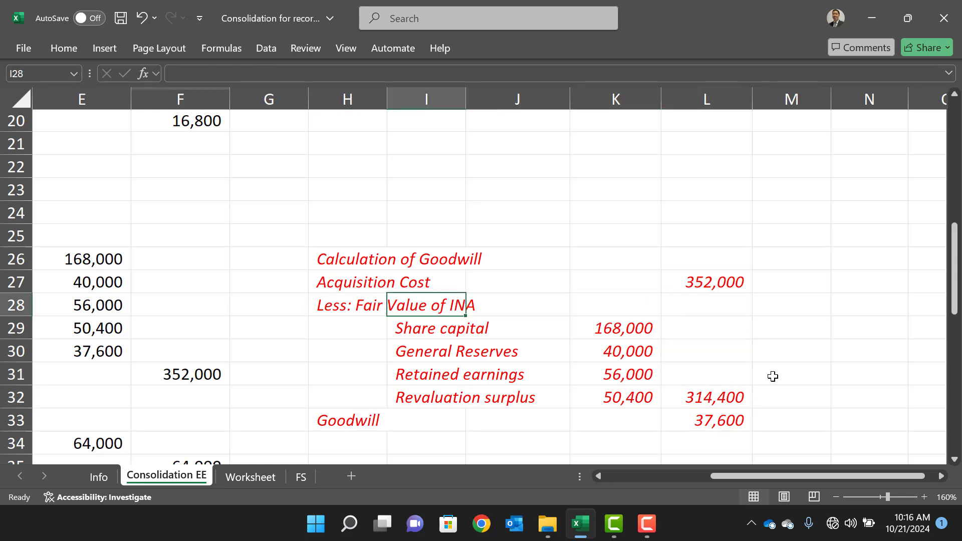
pyautogui.press('Down')
pyautogui.press('Down')
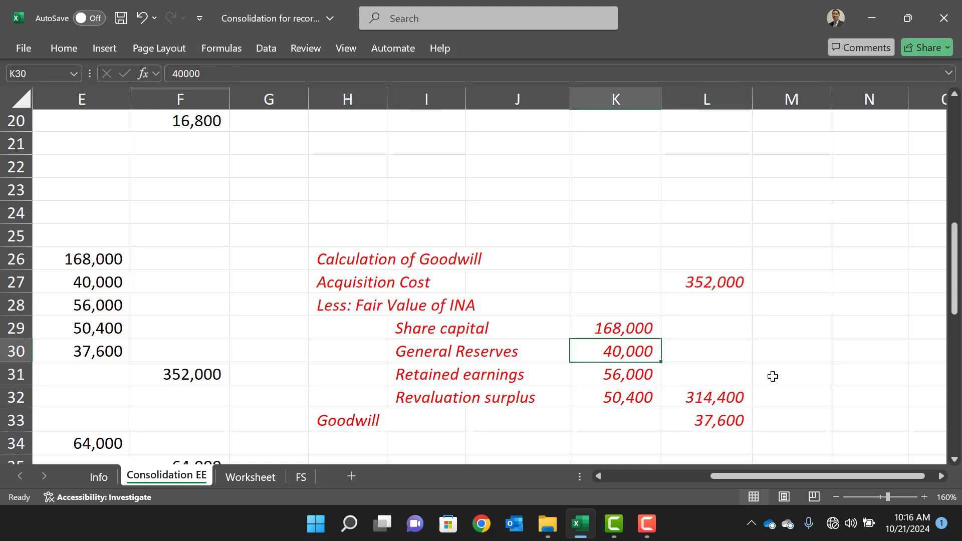
pyautogui.press('Down')
pyautogui.press('Down')
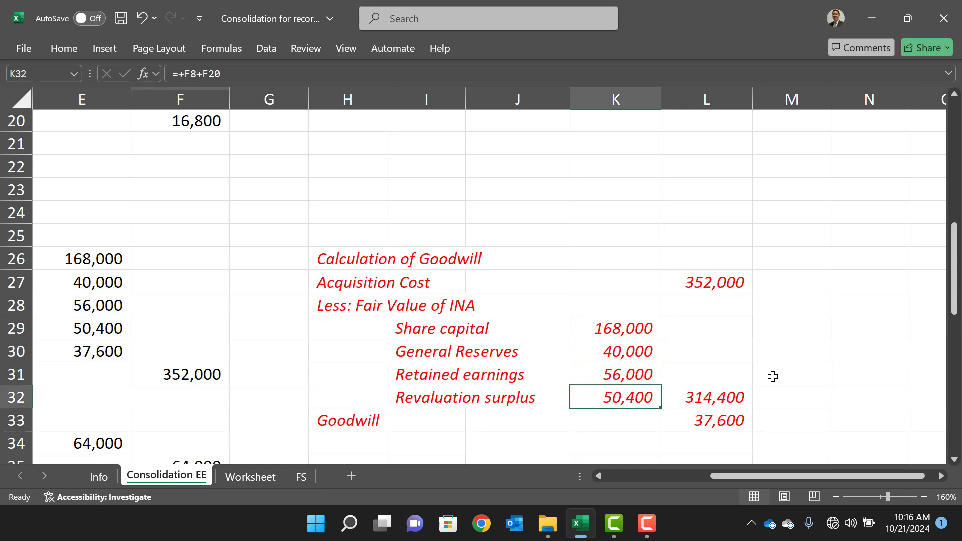
# - Check the formula in L32 that totals the fair value of the identifiable net assets
pyautogui.press('Right')
pyautogui.press('Up')
pyautogui.press('Up')
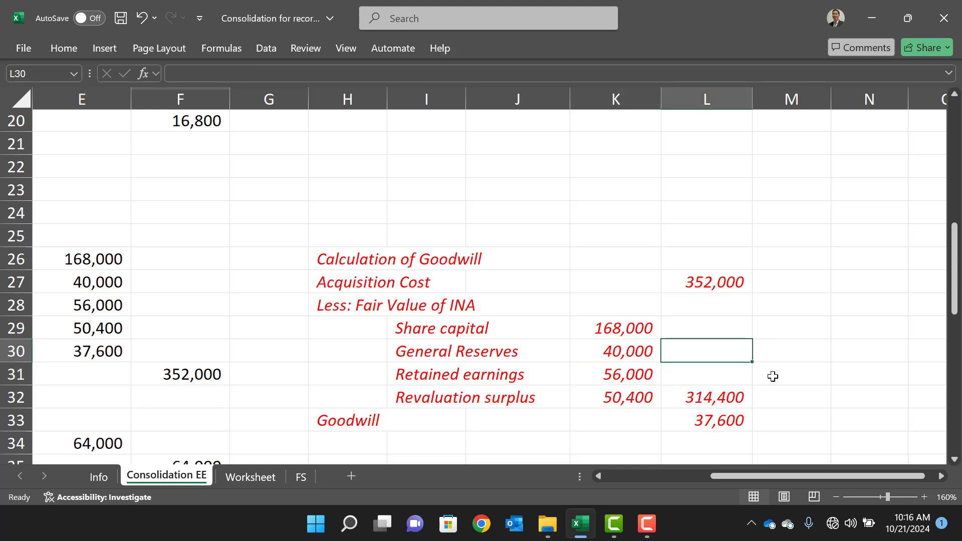
pyautogui.press('Down')
pyautogui.press('Down')
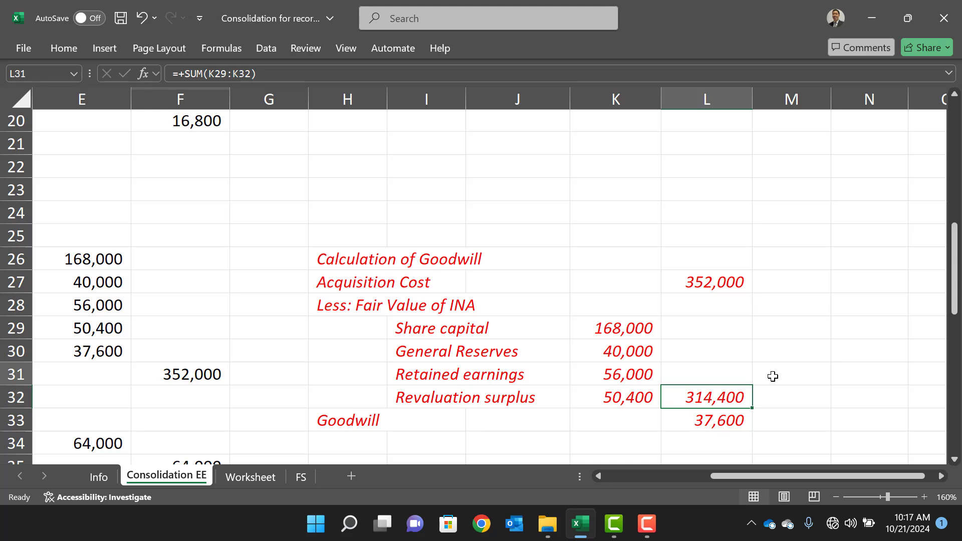
# - Compare the acquisition cost in L27 with the total fair value of net assets and the goodwill formula below it
pyautogui.press('Up')
pyautogui.press('Up')
pyautogui.press('Up')
pyautogui.press('Up')
pyautogui.press('Up')
pyautogui.press('Up')
pyautogui.press('Up')
pyautogui.press('Down')
pyautogui.press('Down')
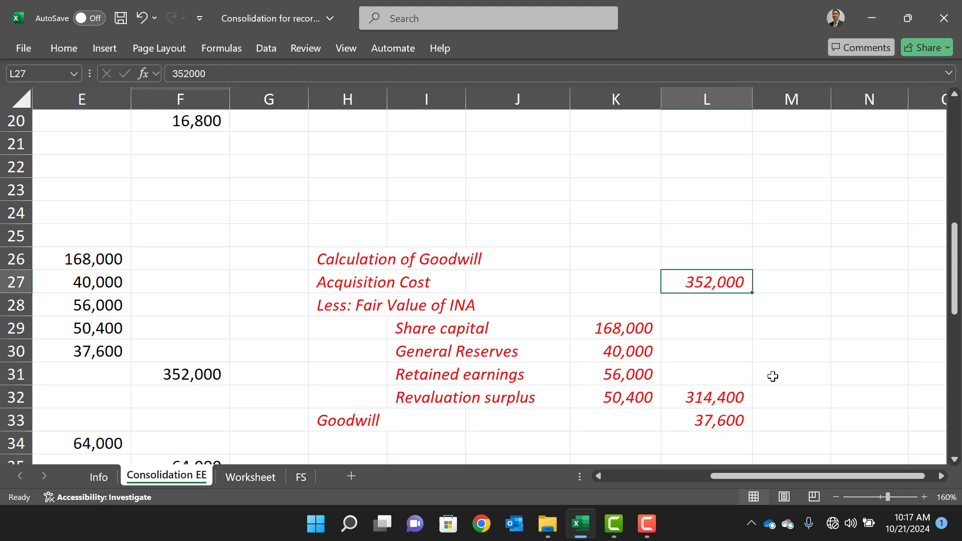
pyautogui.press('Down')
pyautogui.press('Down')
pyautogui.press('Down')
pyautogui.press('Down')
pyautogui.press('Down')
pyautogui.press('Down')
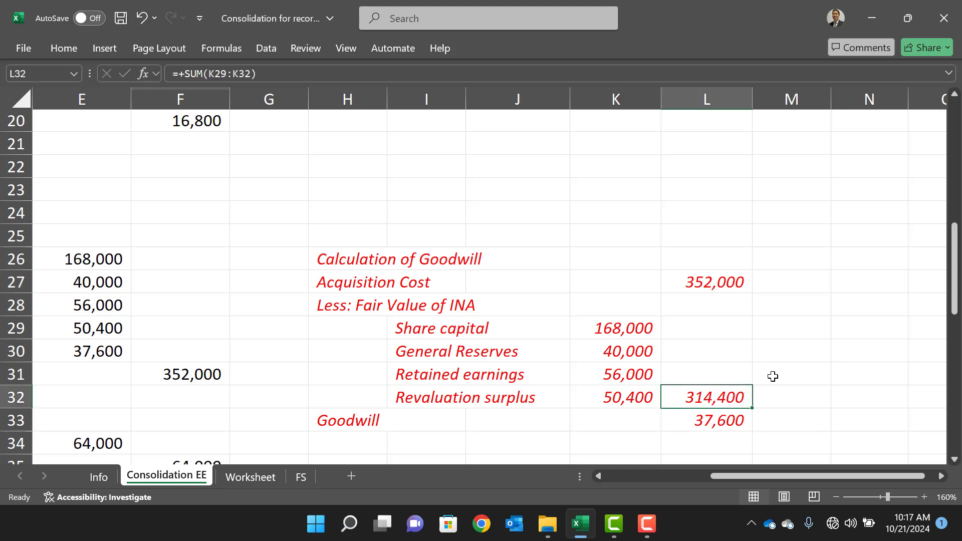
pyautogui.press('Left')
pyautogui.press('Right')
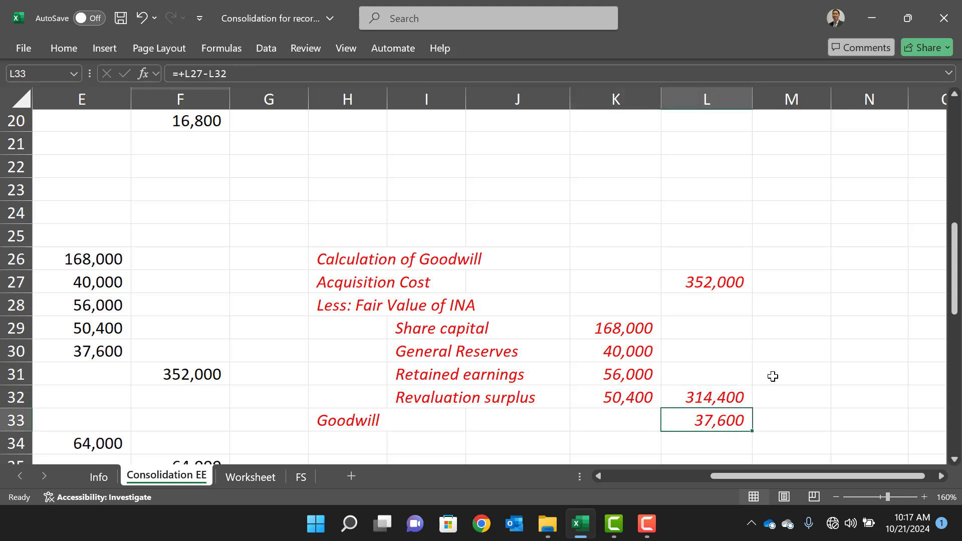
# - Go over the goodwill computation once more from the acquisition cost down to the goodwill amount in L33
pyautogui.press('Up')
pyautogui.press('Up')
pyautogui.press('Up')
pyautogui.press('Up')
pyautogui.press('Up')
pyautogui.press('Up')
pyautogui.press('Down')
pyautogui.press('Down')
pyautogui.press('Down')
pyautogui.press('Down')
pyautogui.press('Down')
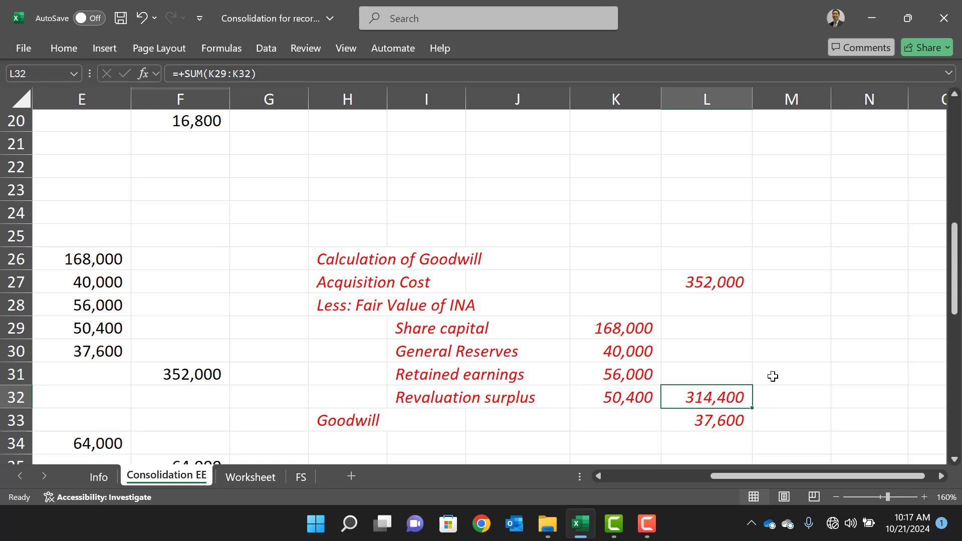
pyautogui.press('Down')
# - Return to the elimination of investment entry and select its share capital line in C26
pyautogui.press('Left')
pyautogui.press('Left')
pyautogui.press('Left')
pyautogui.press('Left')
pyautogui.press('Left')
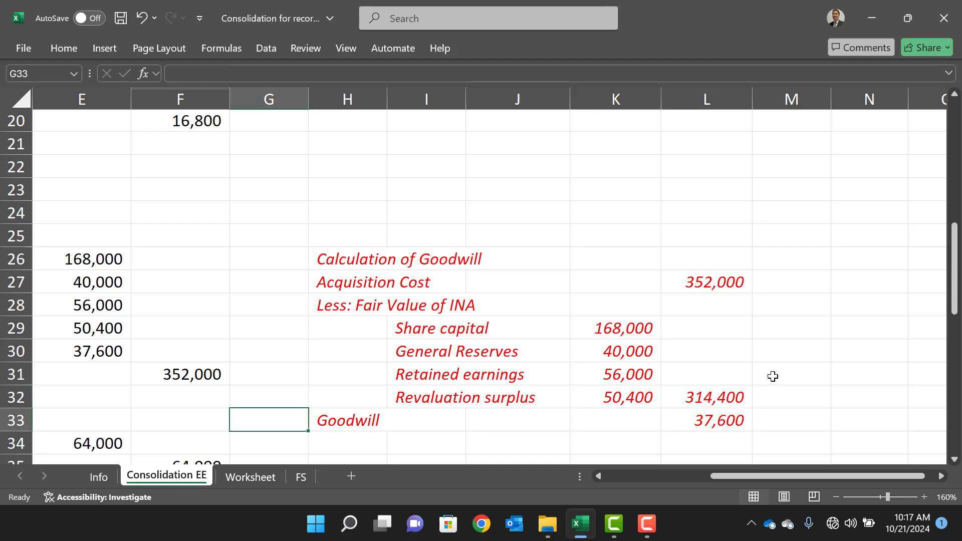
pyautogui.press('Left')
pyautogui.press('Left')
pyautogui.press('Left')
pyautogui.press('Left')
pyautogui.press('Left')
pyautogui.press('Left')
pyautogui.press('Up')
pyautogui.press('Up')
pyautogui.press('Up')
pyautogui.press('Up')
pyautogui.press('Up')
pyautogui.press('Up')
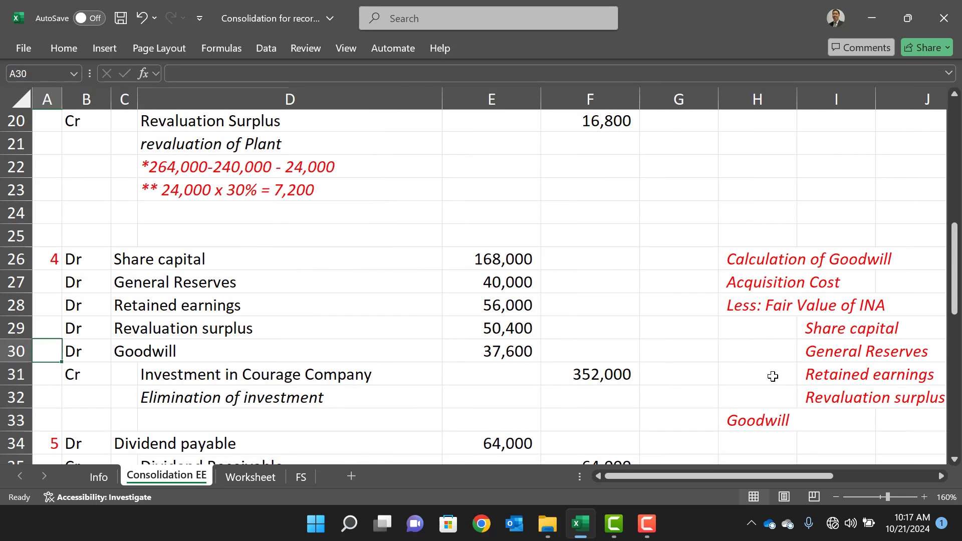
pyautogui.press('Right')
pyautogui.press('Right')
pyautogui.press('Up')
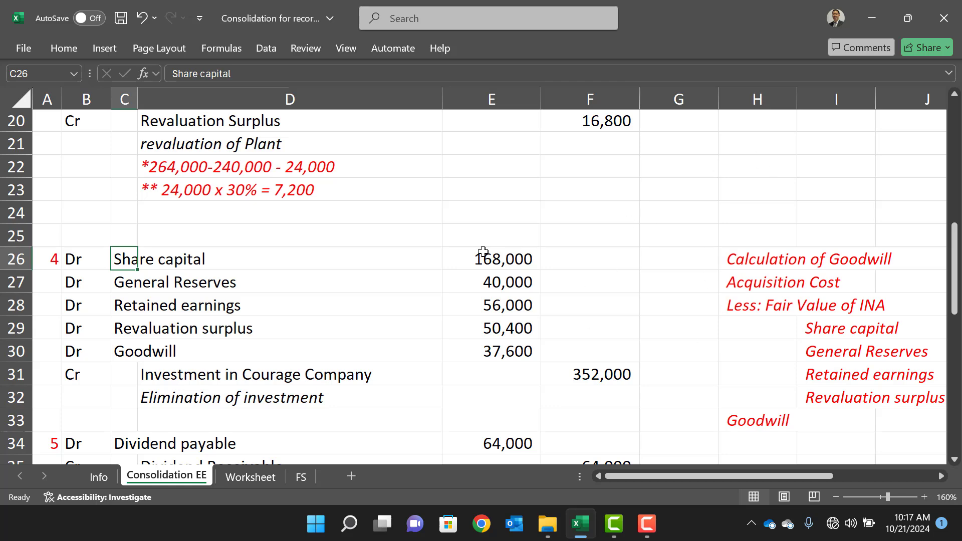
# - Review elimination entries 1 to 4, from the land and plant revaluations through the elimination of investment
pyautogui.click(50, 260)
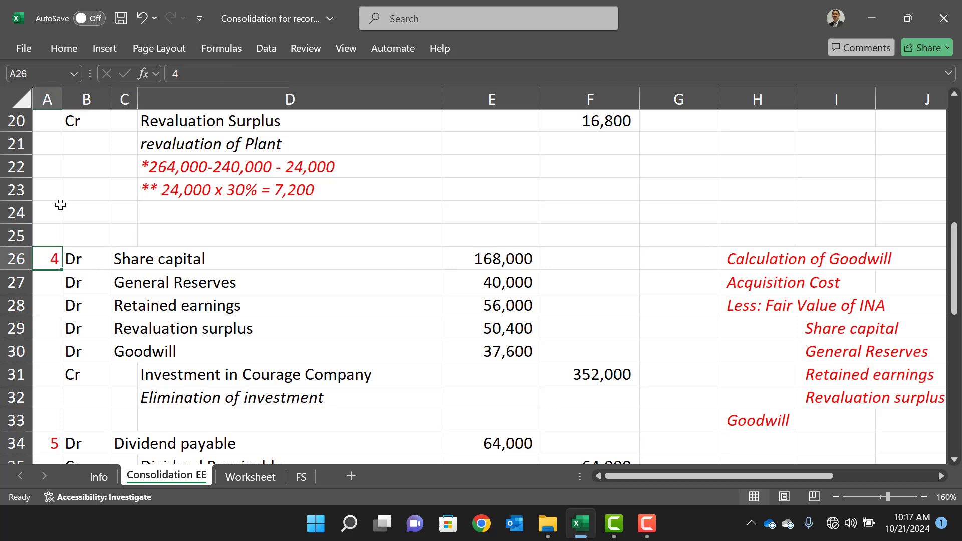
pyautogui.scroll(5, 60, 205)
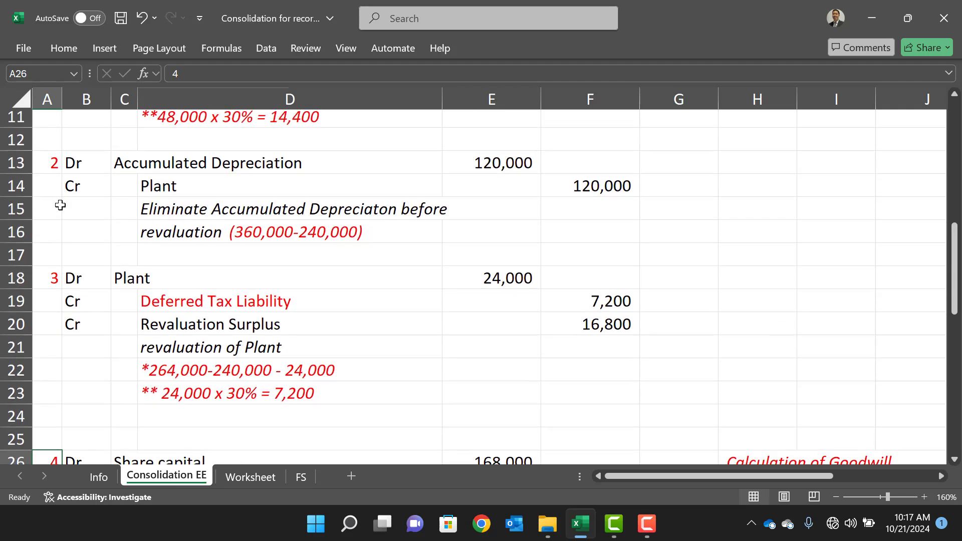
pyautogui.scroll(1, 60, 205)
pyautogui.scroll(-1, 60, 204)
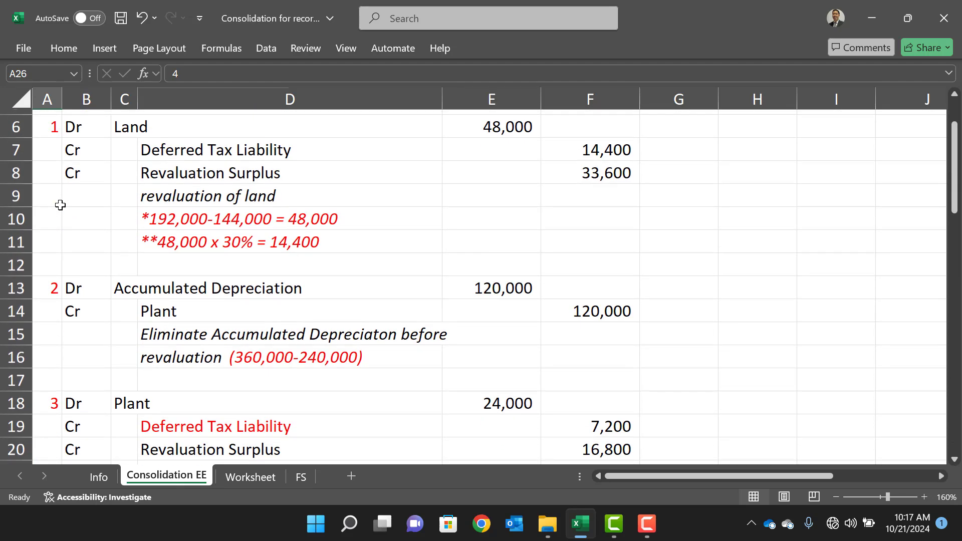
pyautogui.scroll(-3, 60, 205)
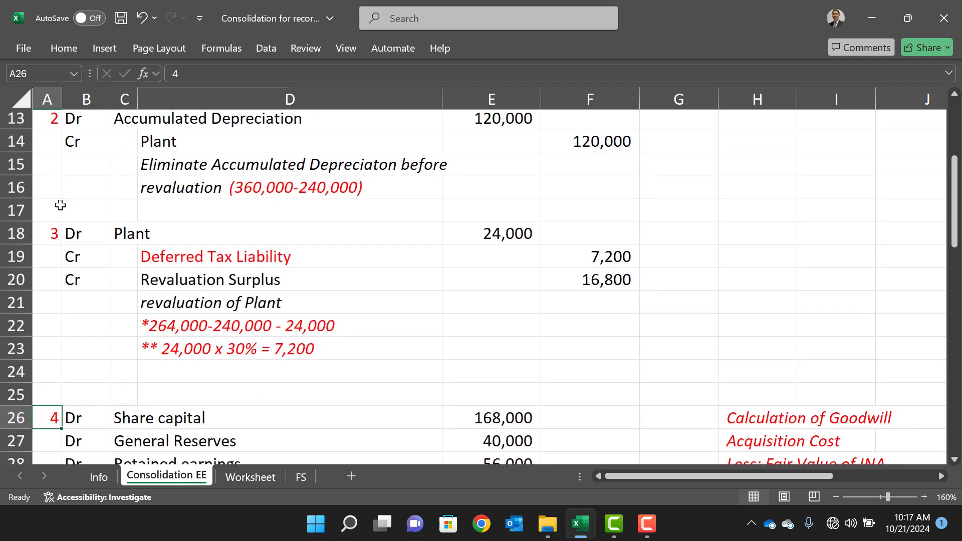
pyautogui.scroll(-2, 61, 205)
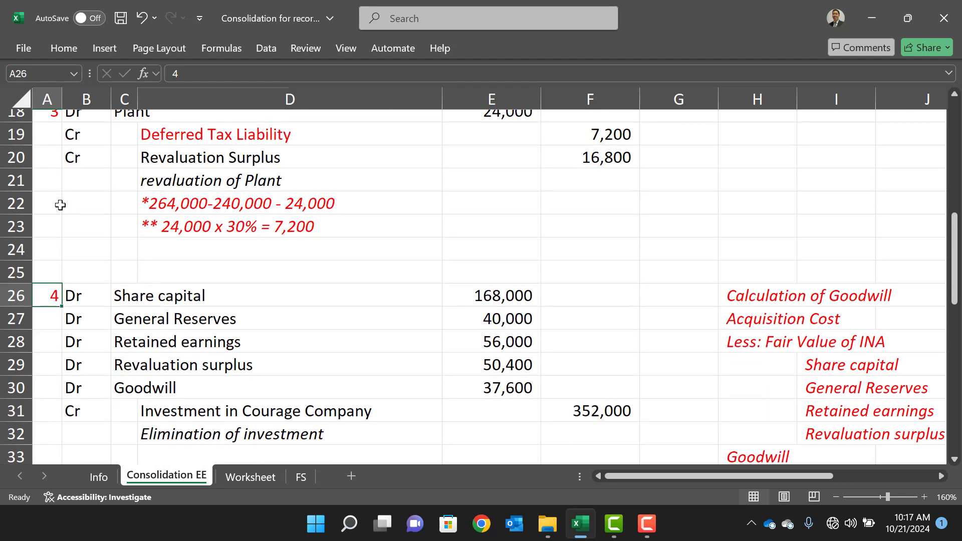
pyautogui.scroll(-1, 60, 205)
pyautogui.scroll(-2, 60, 205)
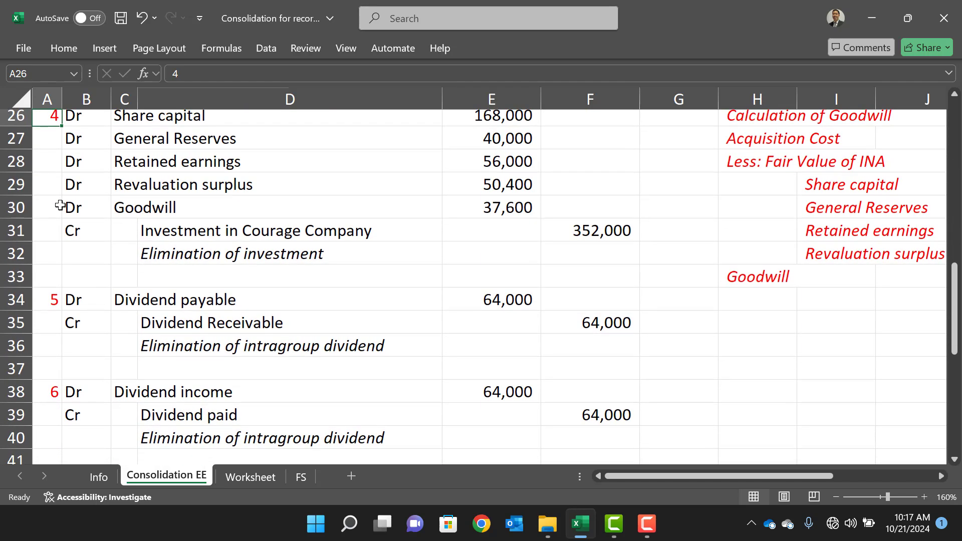
# - Compare intragroup dividend entries 5 and 6 with the note on Courage's declared final dividends in the Info sheet
pyautogui.click(48, 299)
pyautogui.click(51, 400)
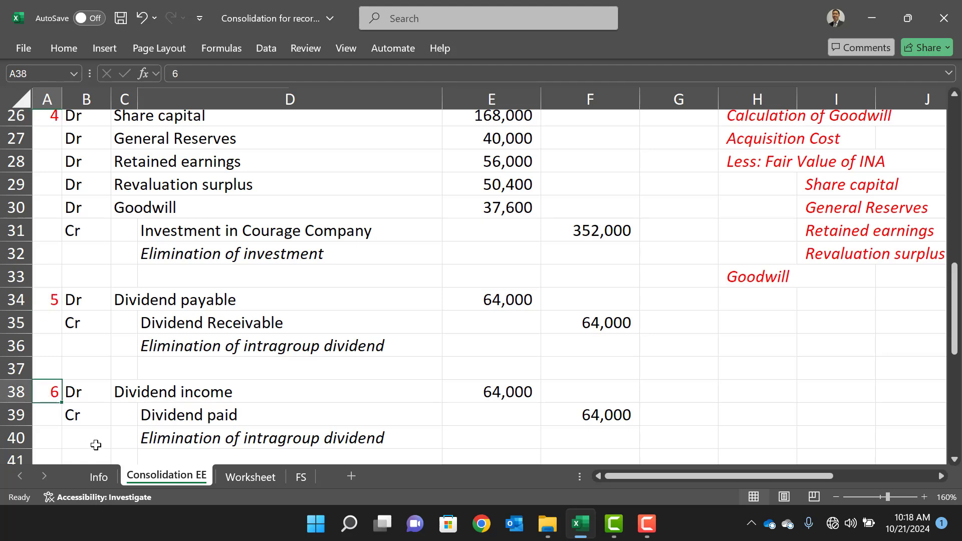
pyautogui.click(98, 477)
pyautogui.scroll(-2, 253, 357)
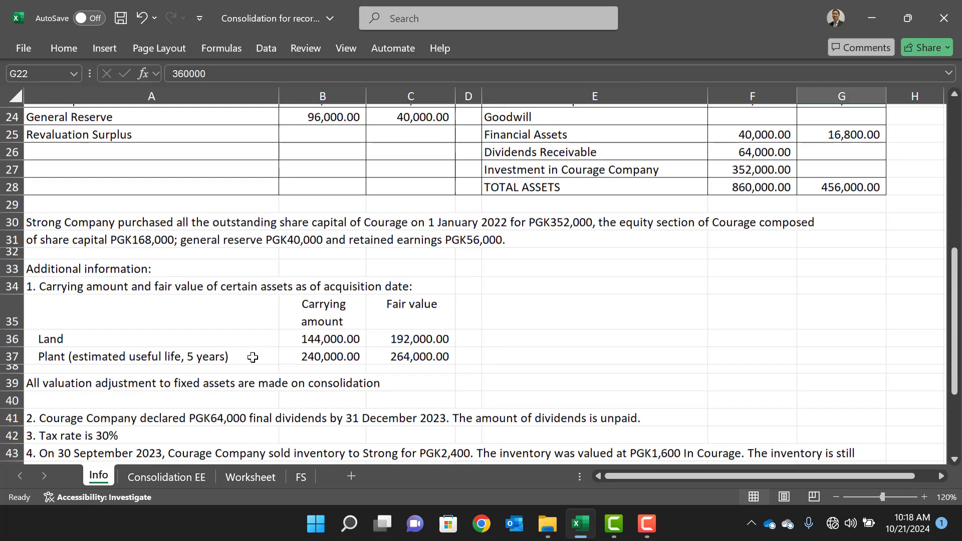
pyautogui.click(210, 357)
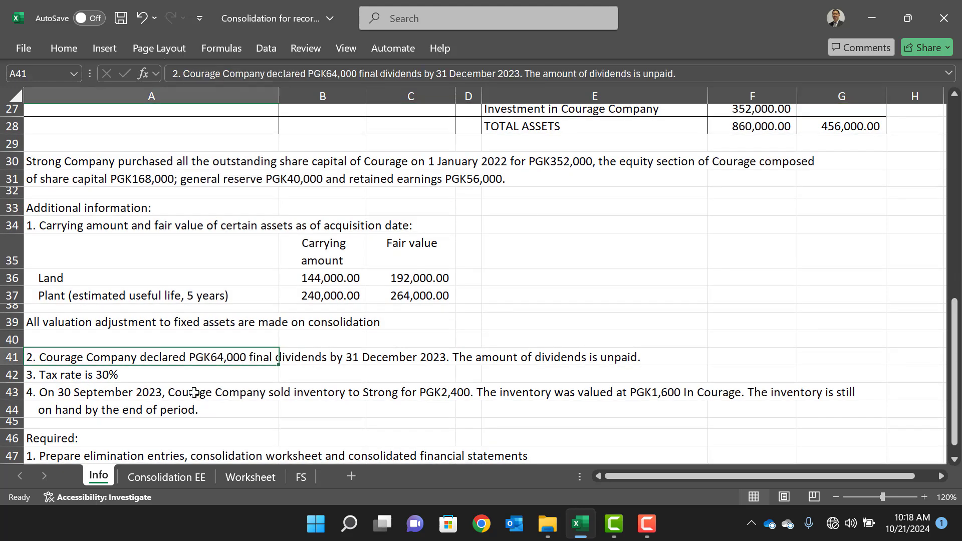
pyautogui.click(161, 477)
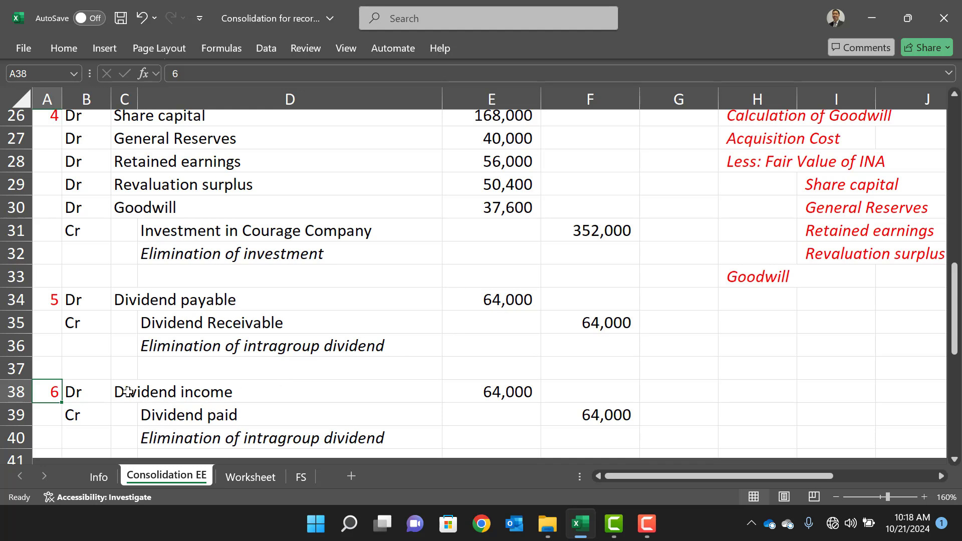
# - Check Courage's dividends paid and Strong's dividend income in the Info sheet's statement of comprehensive income
pyautogui.click(107, 479)
pyautogui.scroll(3, 305, 200)
pyautogui.scroll(2, 305, 200)
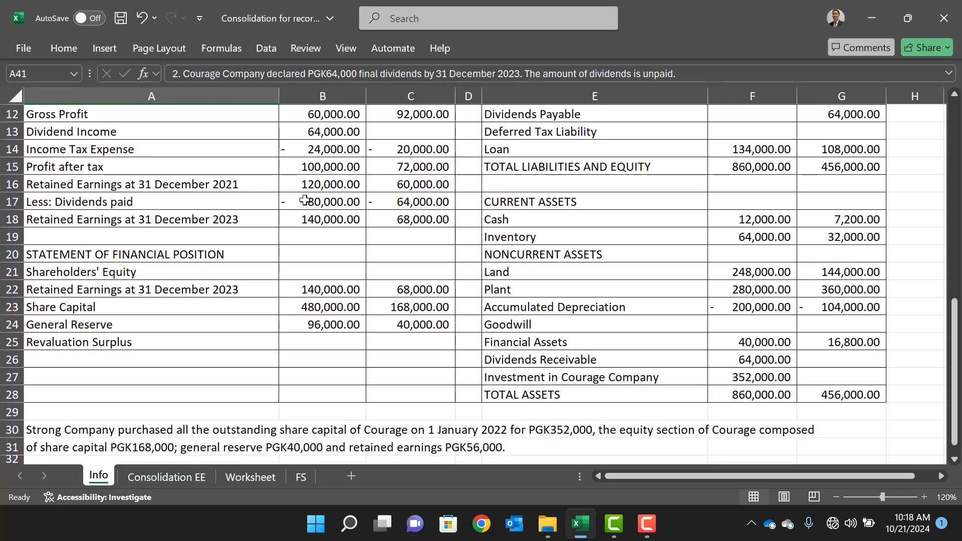
pyautogui.click(418, 227)
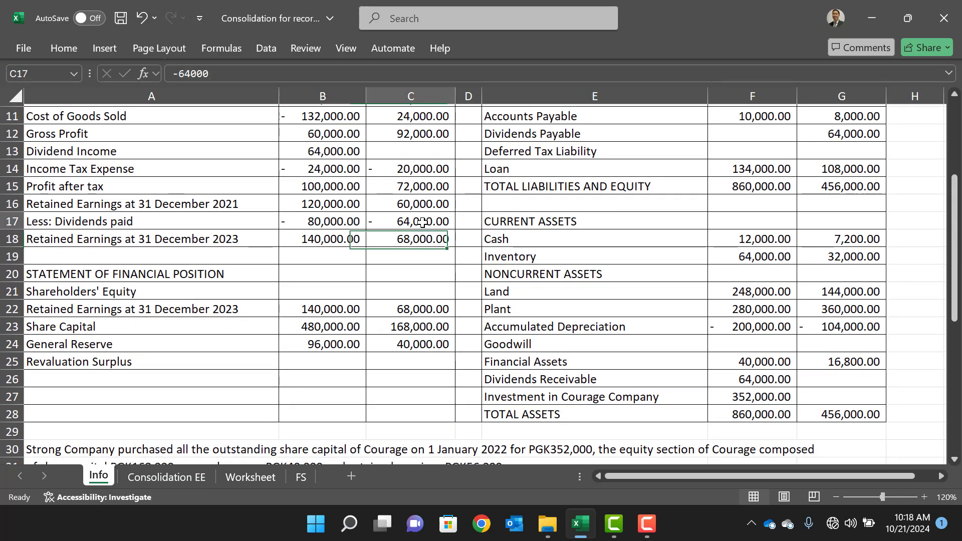
pyautogui.click(326, 155)
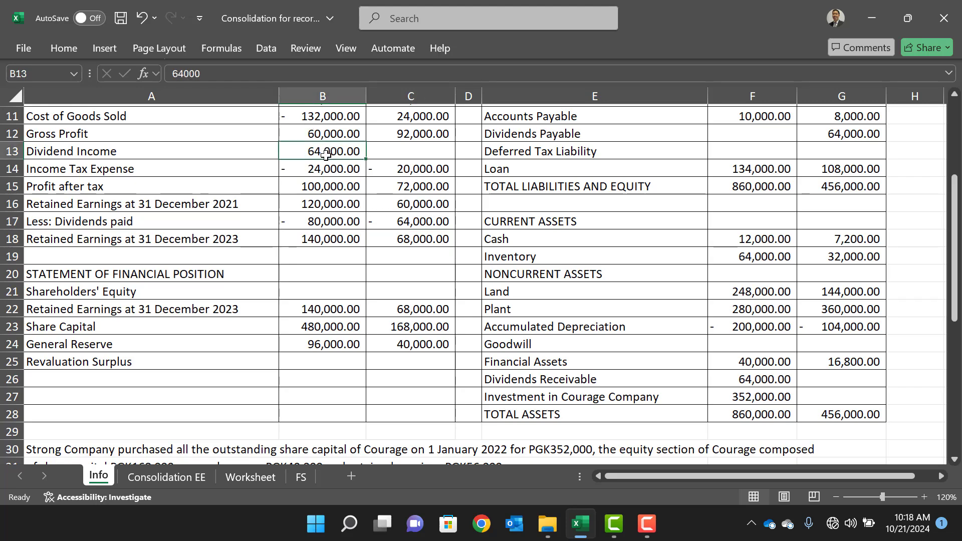
# - Compare Courage's dividends payable in G12 with Strong's dividends receivable in F26 on the Info sheet
pyautogui.scroll(2, 325, 154)
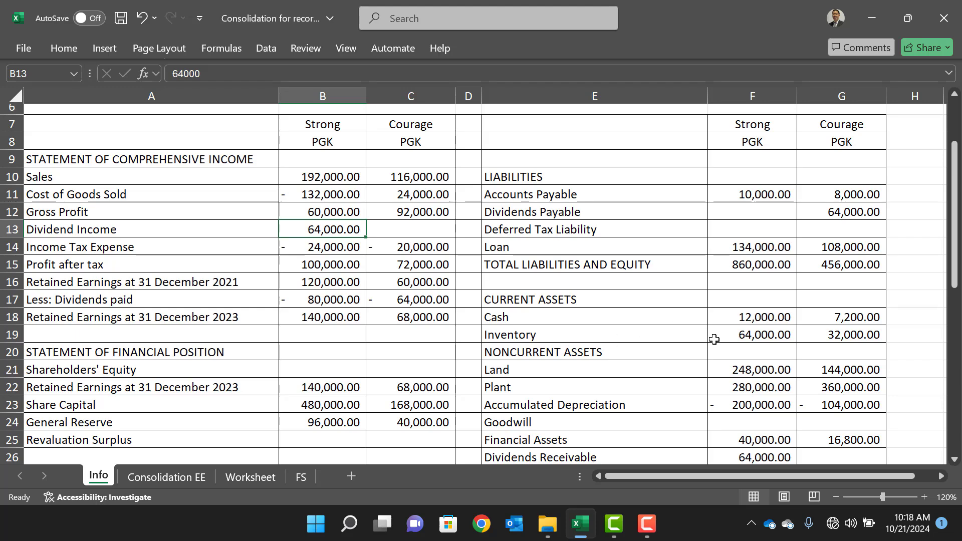
pyautogui.click(855, 211)
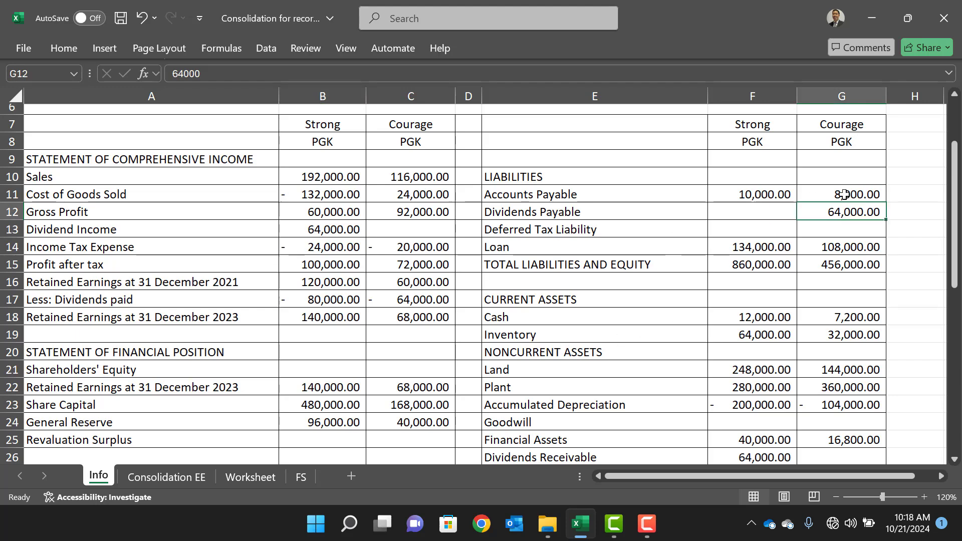
pyautogui.scroll(-2, 832, 204)
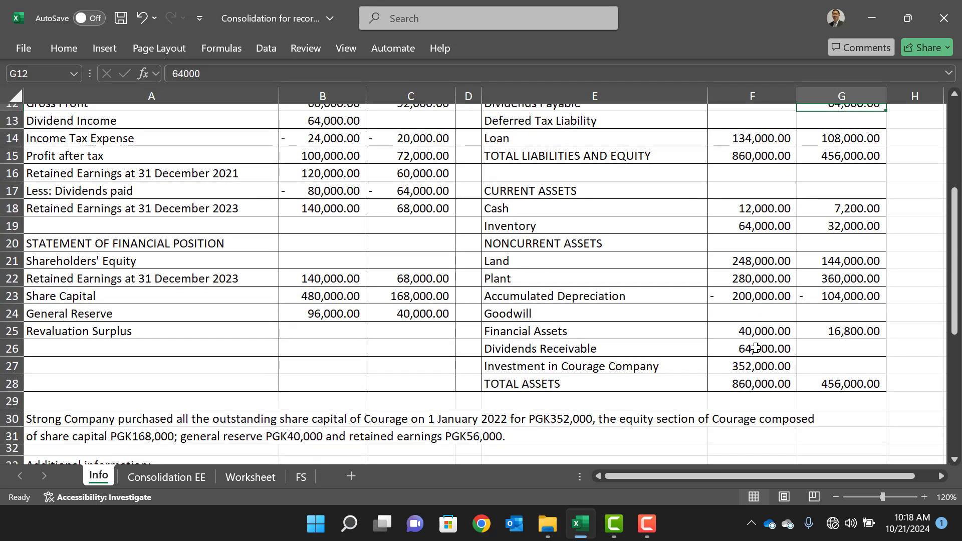
pyautogui.click(755, 348)
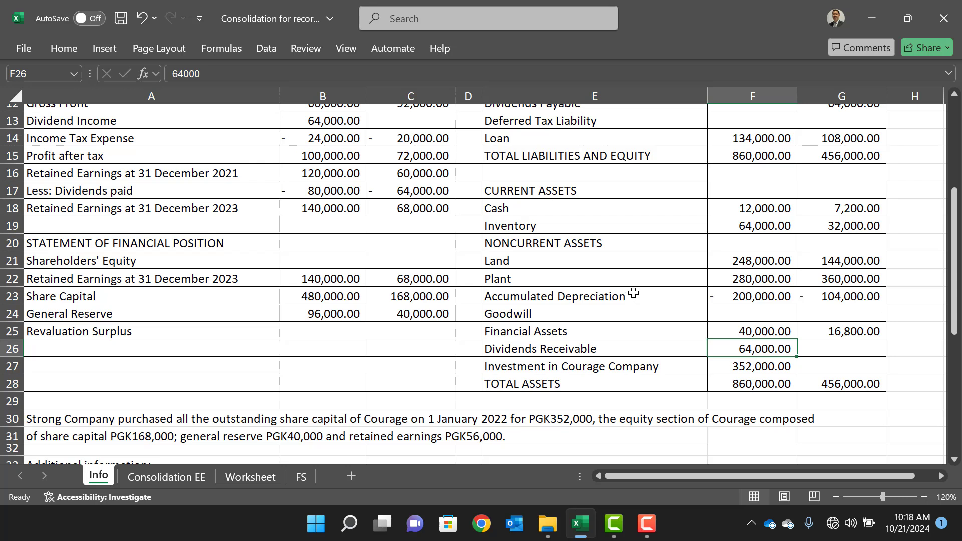
# - Look over elimination entries 7 to 9 and find the matching inventory sale note in A43 of the Info sheet
pyautogui.click(183, 477)
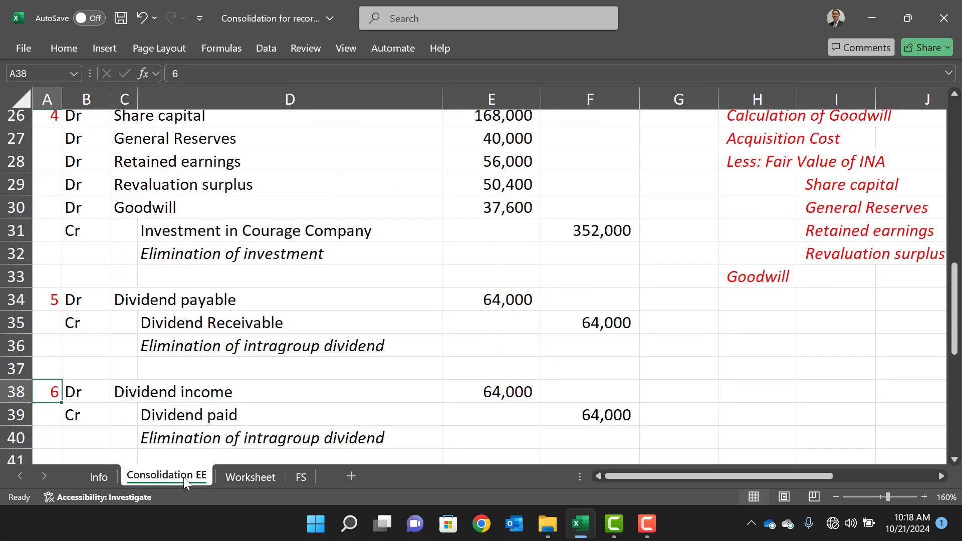
pyautogui.scroll(-4, 294, 394)
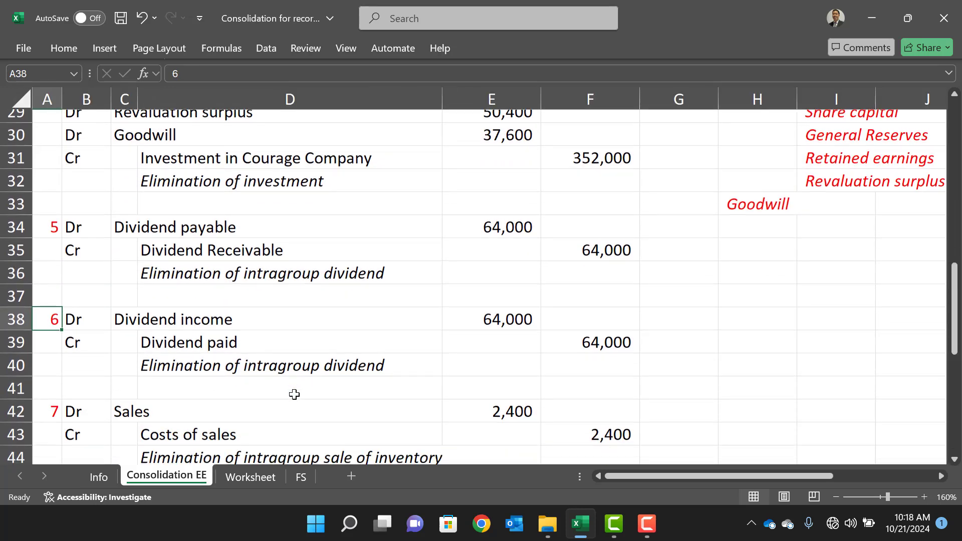
pyautogui.scroll(-1, 294, 394)
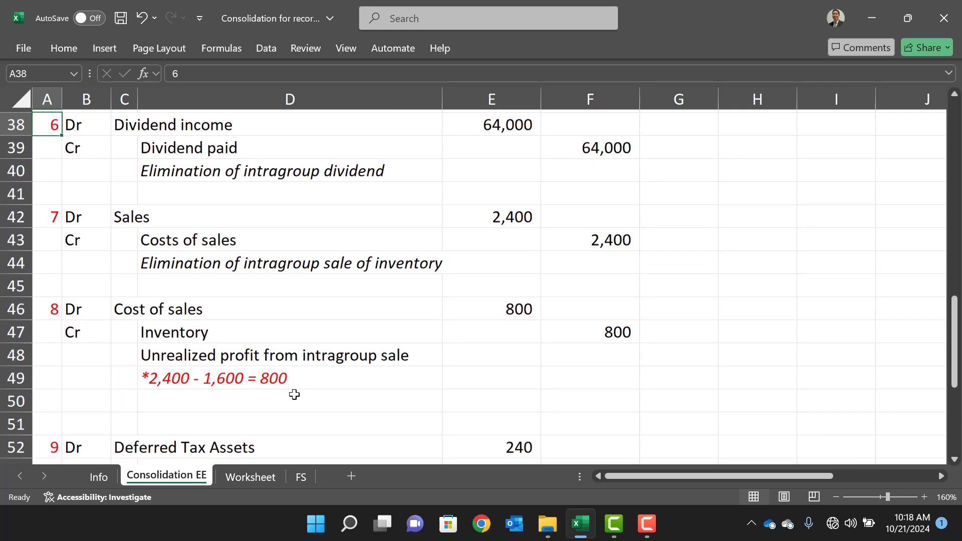
pyautogui.scroll(-1, 294, 394)
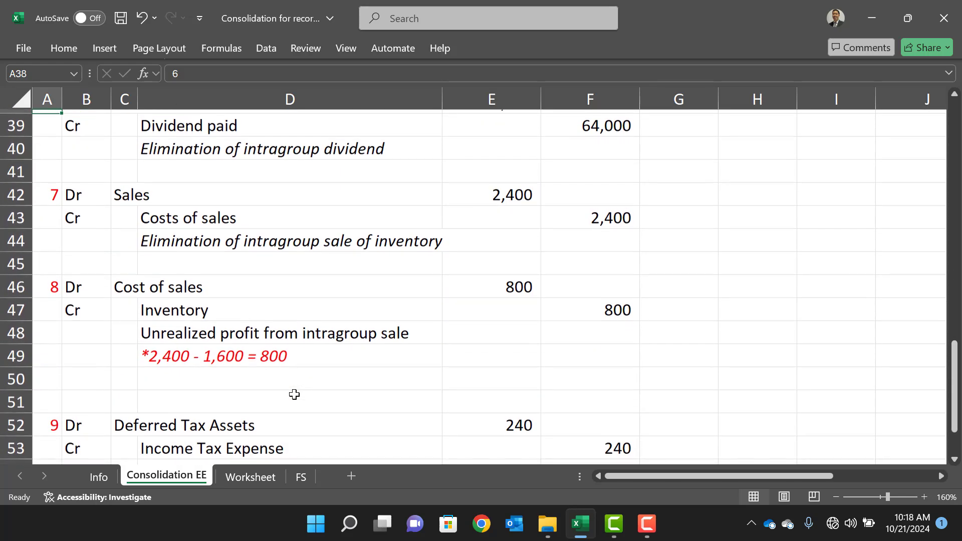
pyautogui.click(99, 477)
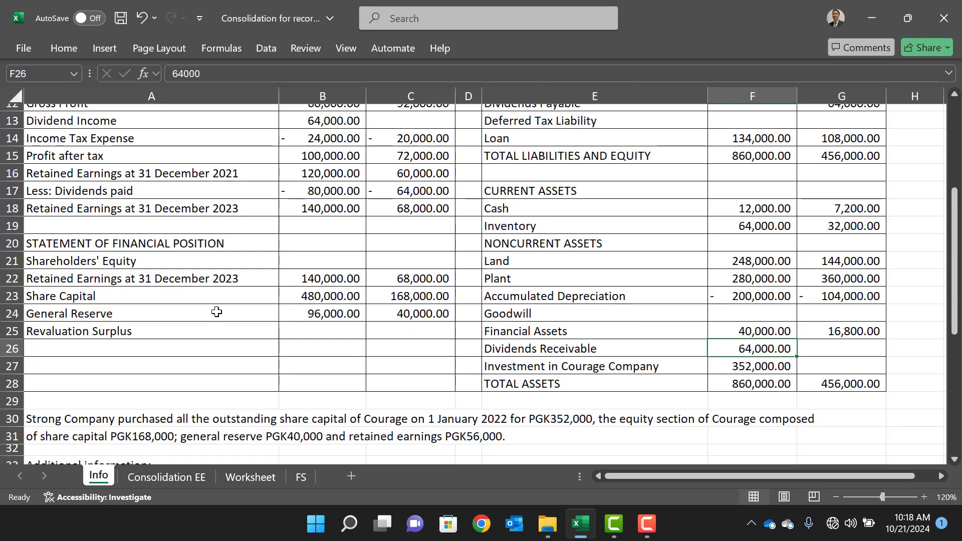
pyautogui.scroll(-5, 216, 312)
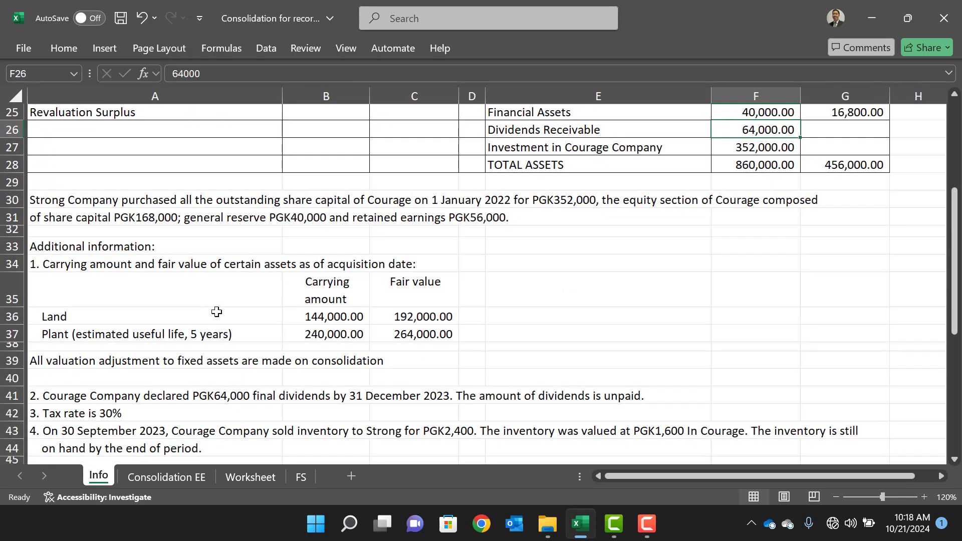
pyautogui.click(122, 434)
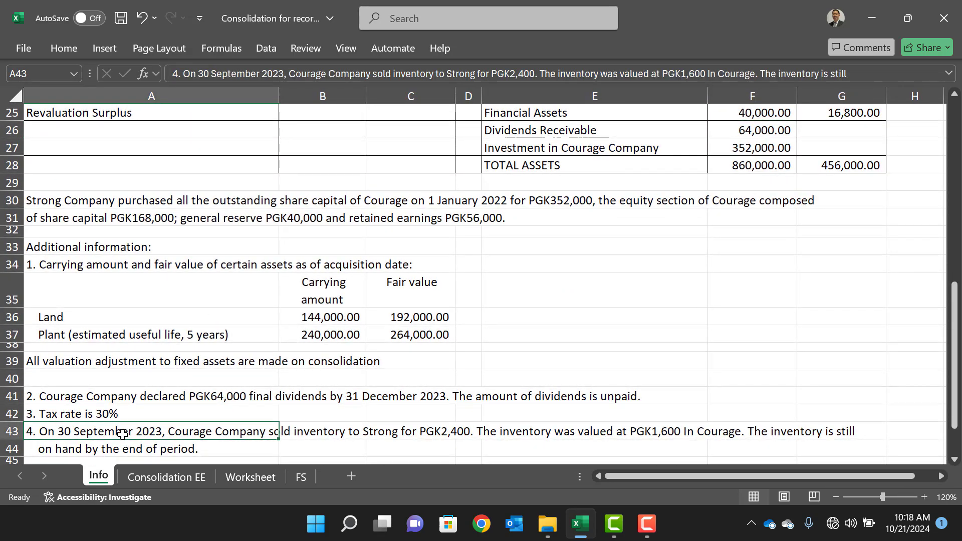
# - Compare the inventory sale note with entries 7 and 8, from the Sales line to the unrealized profit computation in D49
pyautogui.click(166, 475)
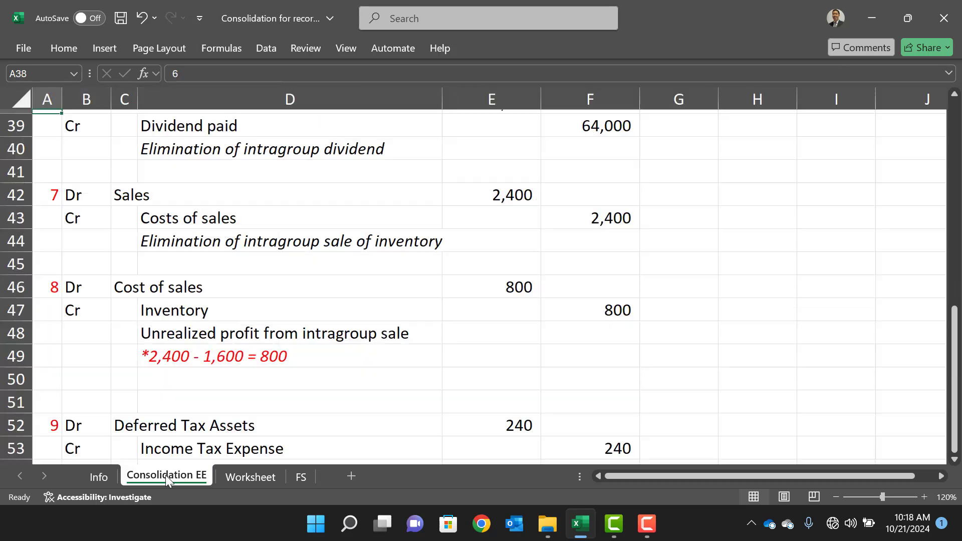
pyautogui.click(104, 478)
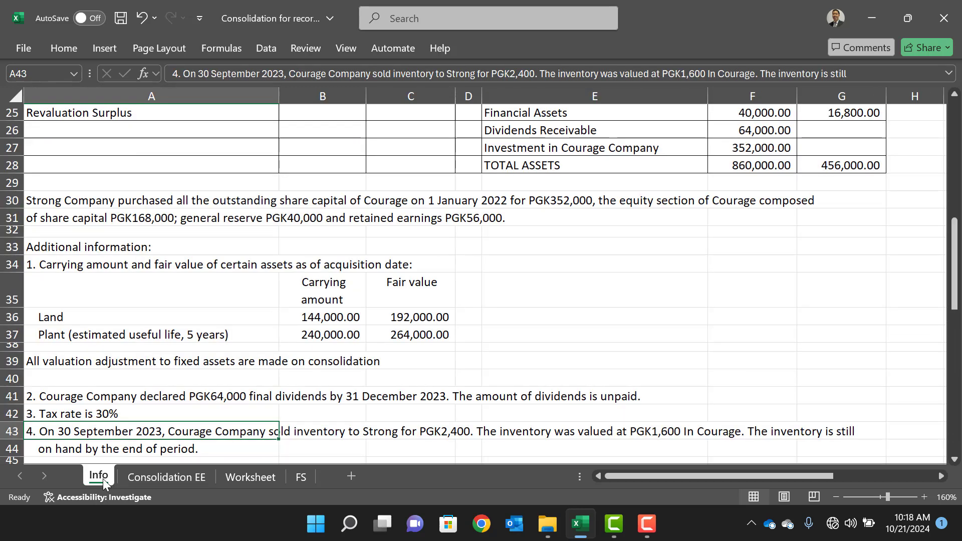
pyautogui.click(134, 479)
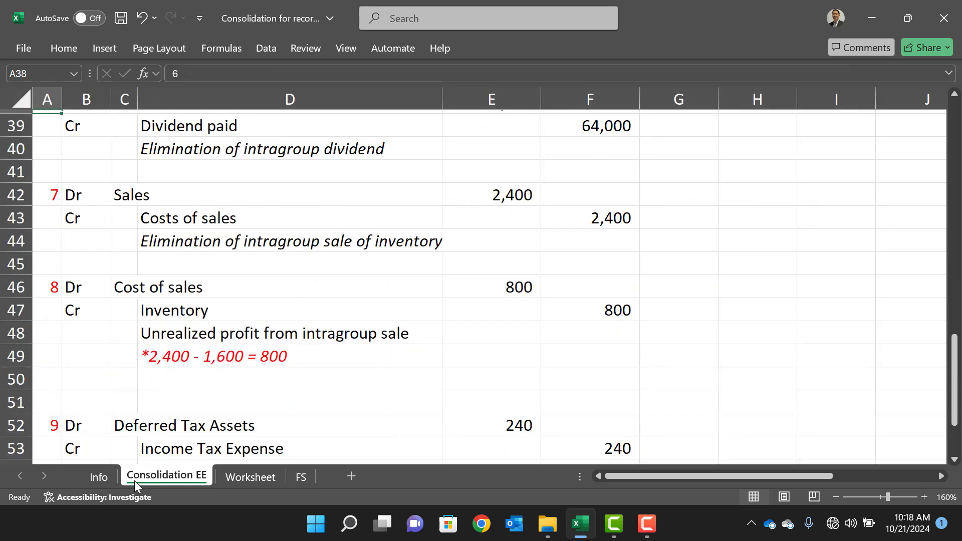
pyautogui.click(130, 195)
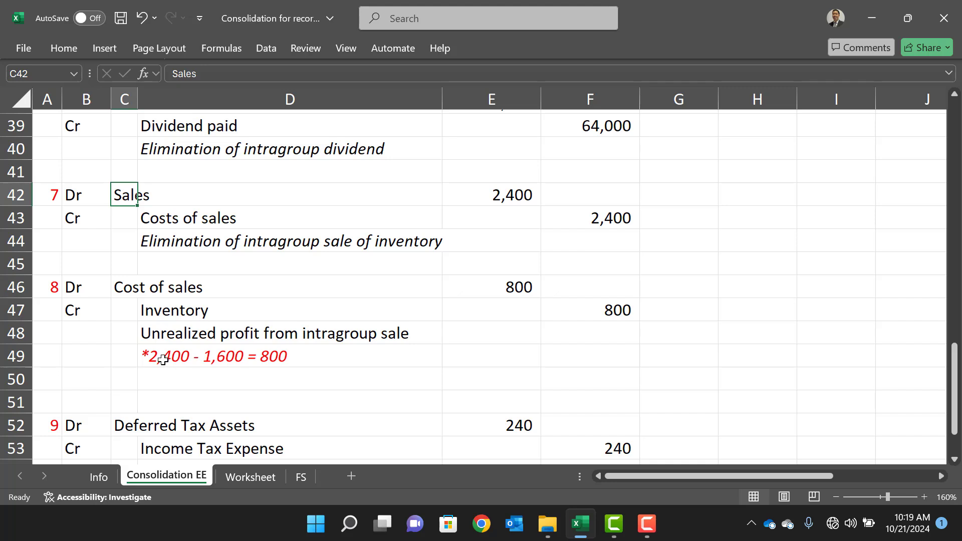
pyautogui.click(228, 360)
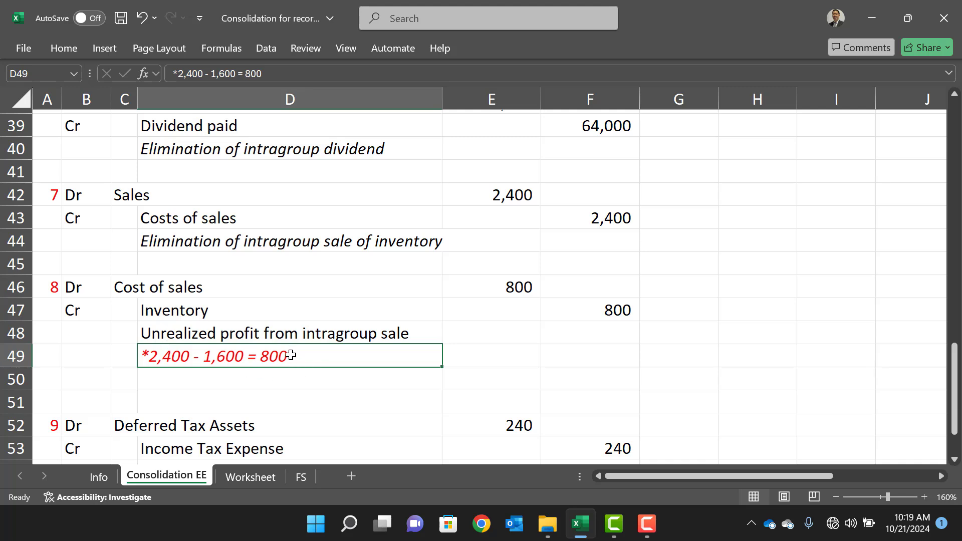
# - Compute the 30% tax effect of the unrealized profit in D50 with the formula =F47*.3
pyautogui.click(279, 377)
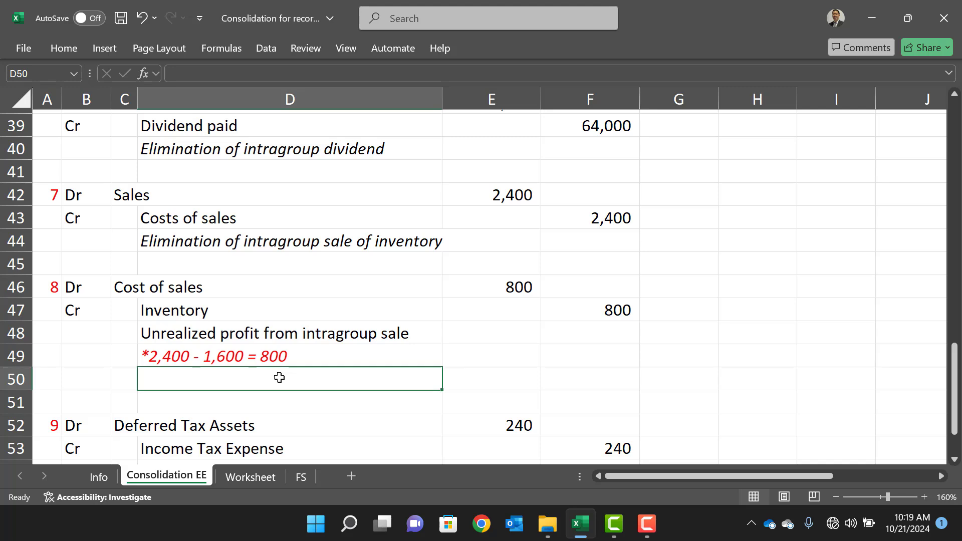
pyautogui.write('=')
pyautogui.press('Right')
pyautogui.press('Right')
pyautogui.press('Right')
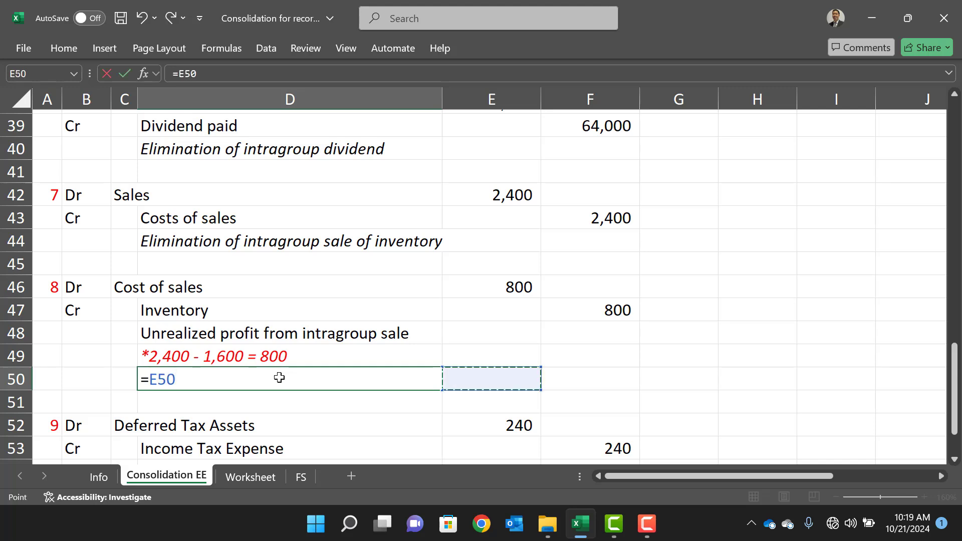
pyautogui.press('Up')
pyautogui.press('Up')
pyautogui.press('Up')
pyautogui.press('Left')
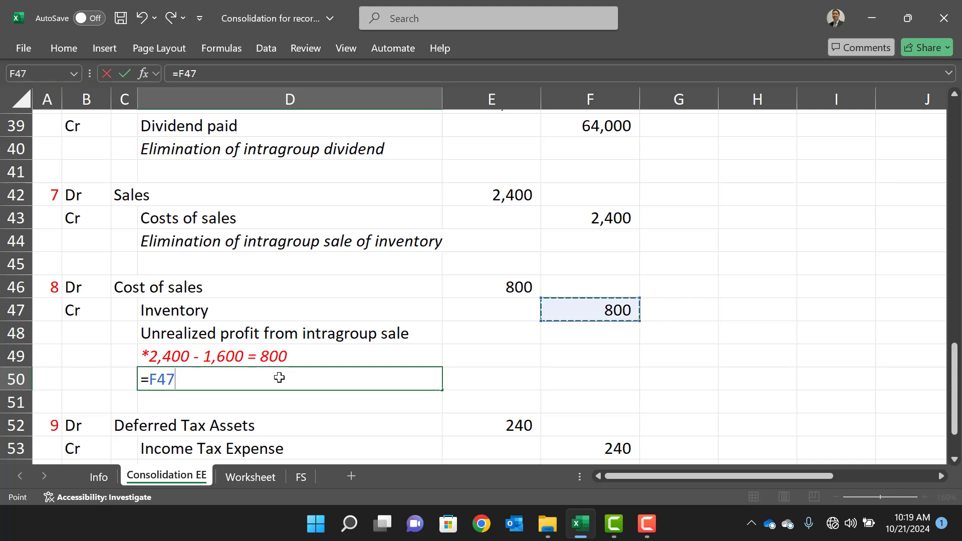
pyautogui.write('*30')
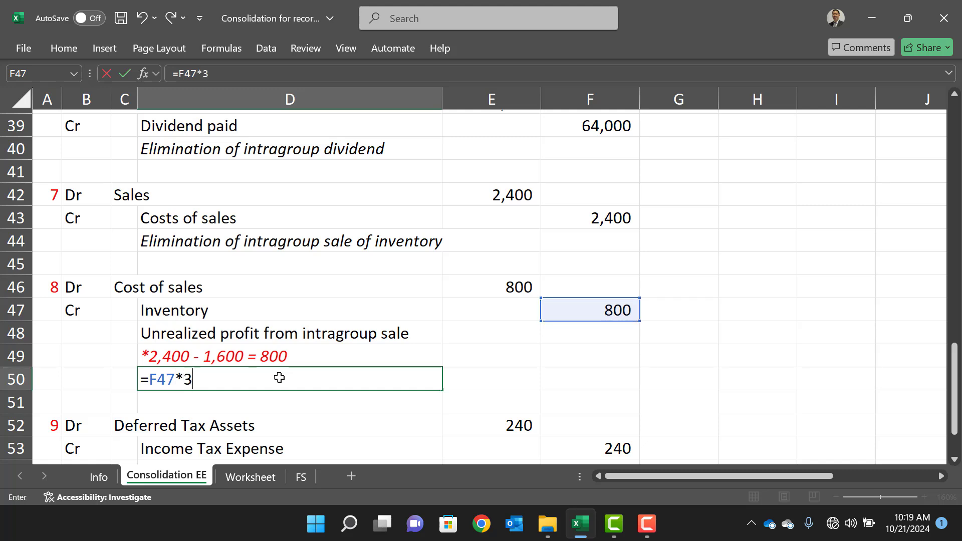
pyautogui.press('BackSpace')
pyautogui.press('BackSpace')
pyautogui.write('.3')
pyautogui.press('Return')
# - Check the formula behind entry 8's cost of sales amount in E46
pyautogui.press('Up')
pyautogui.press('Right')
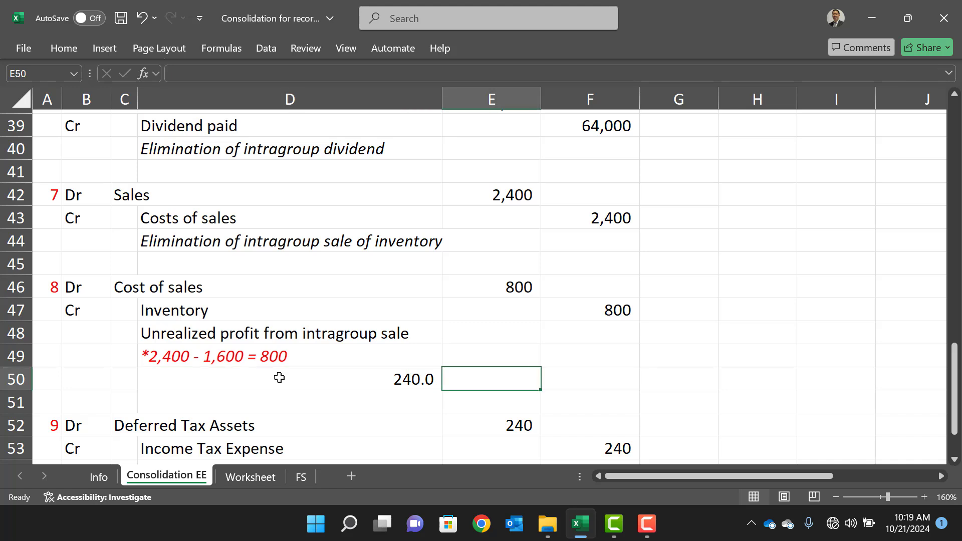
pyautogui.press('Up')
pyautogui.press('Up')
pyautogui.press('Up')
pyautogui.press('Up')
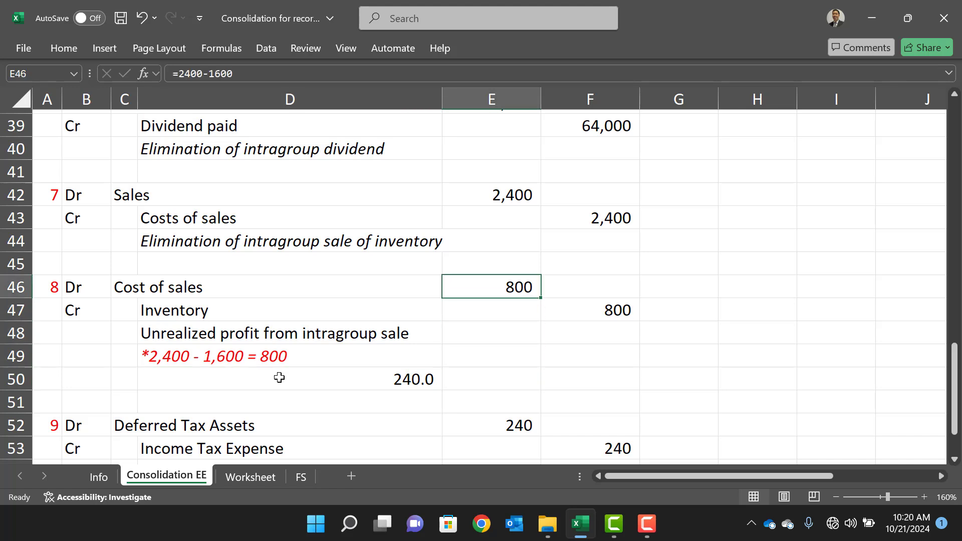
# - Clear the 30% tax effect calculation from D50 below entry 8
pyautogui.hotkey('shift', 'Down')
pyautogui.hotkey('shift', 'Right')
pyautogui.press('Down')
pyautogui.press('Down')
pyautogui.press('Down')
pyautogui.press('Down')
pyautogui.press('Left')
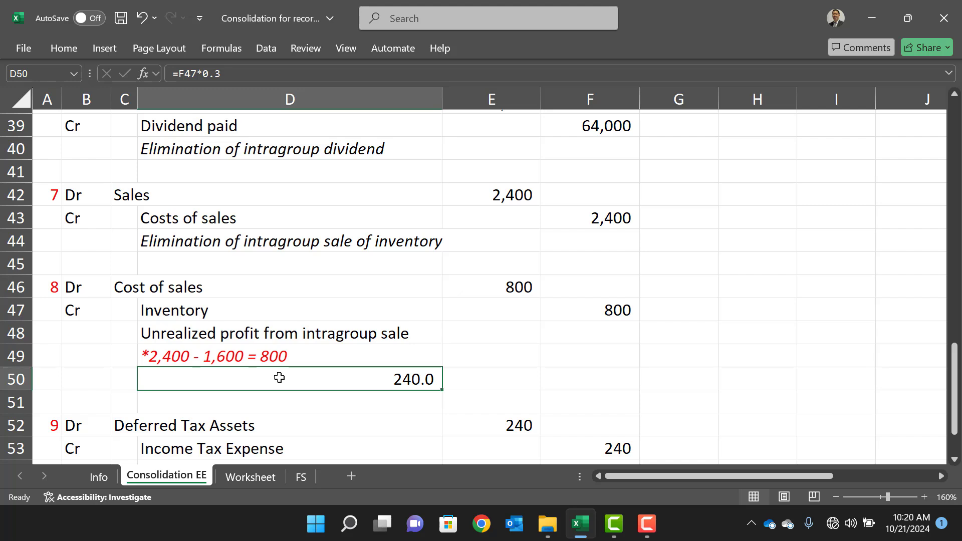
pyautogui.press('Delete')
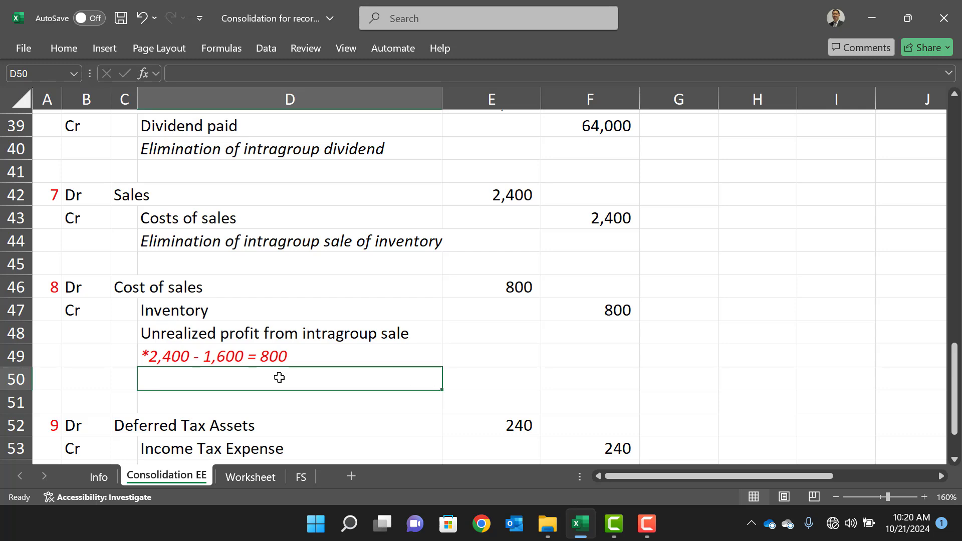
# - Trace entry 9's Deferred Tax Assets and Income Tax Expense amounts to entry 8's unrealized profit, checking the formulas in E52 and F53
pyautogui.scroll(-2, 279, 377)
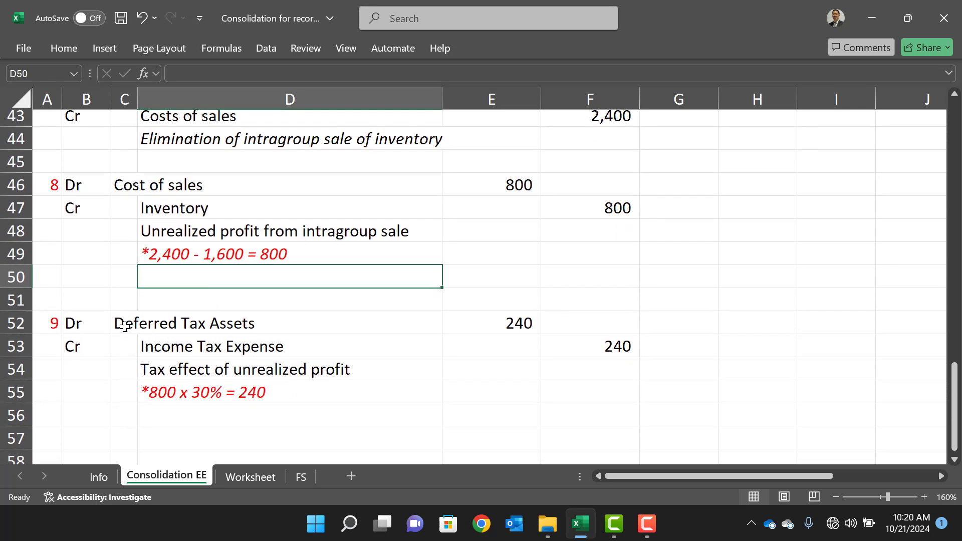
pyautogui.click(214, 233)
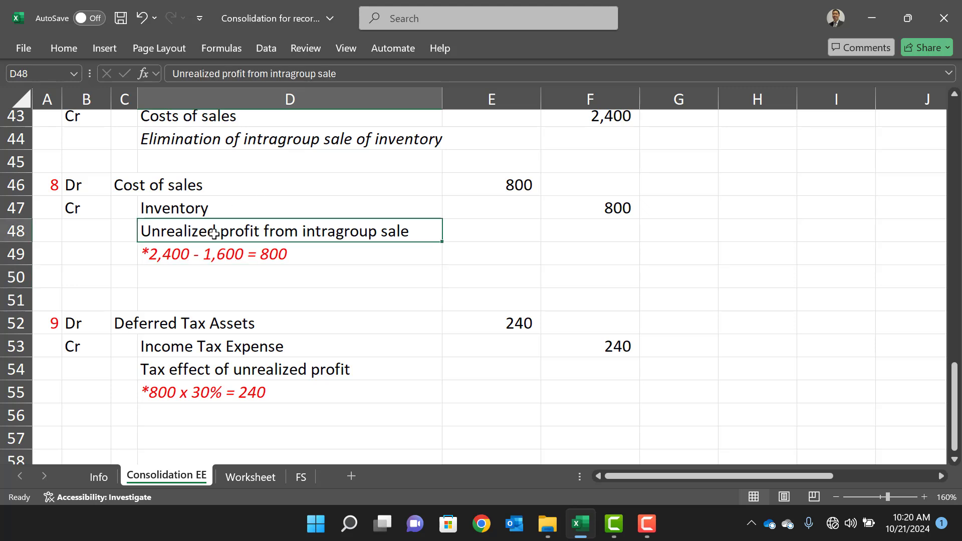
pyautogui.click(173, 346)
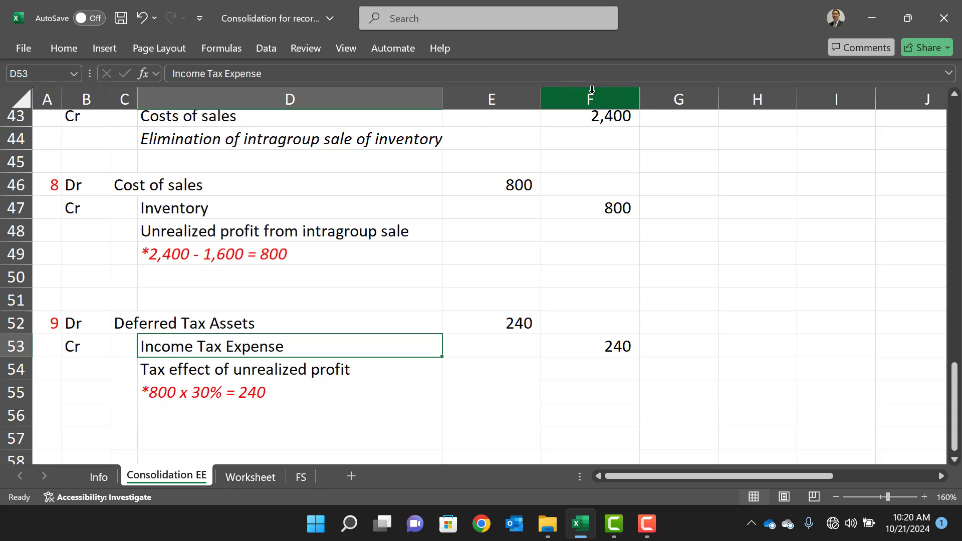
pyautogui.click(519, 185)
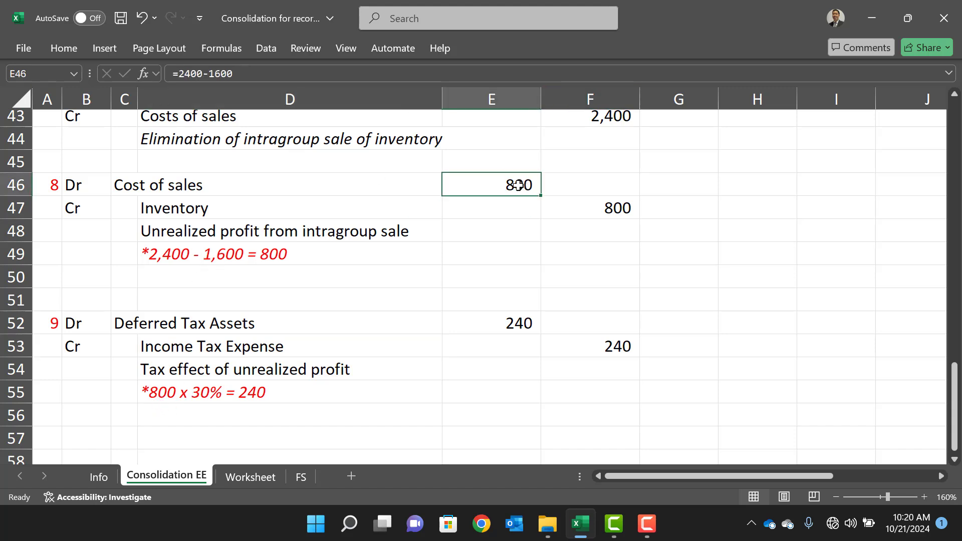
pyautogui.click(201, 396)
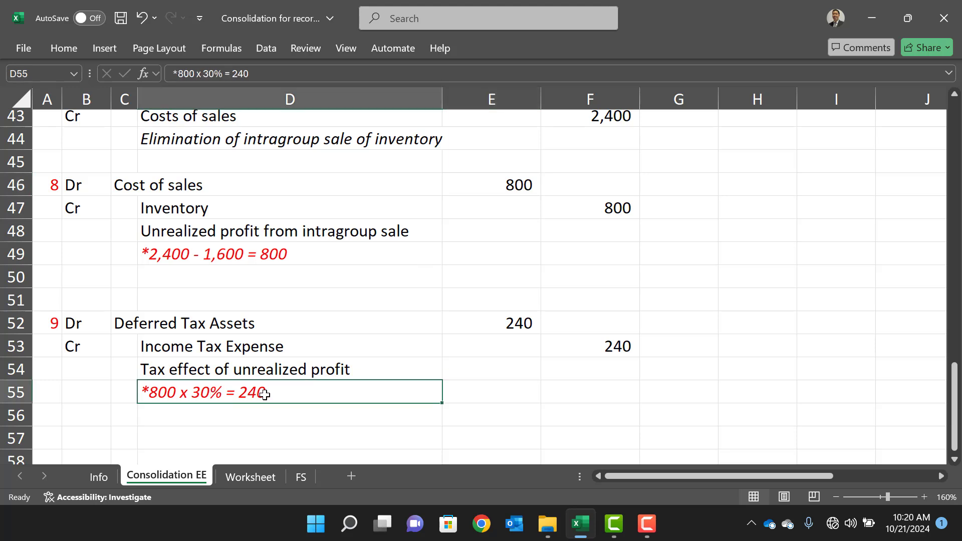
pyautogui.click(488, 324)
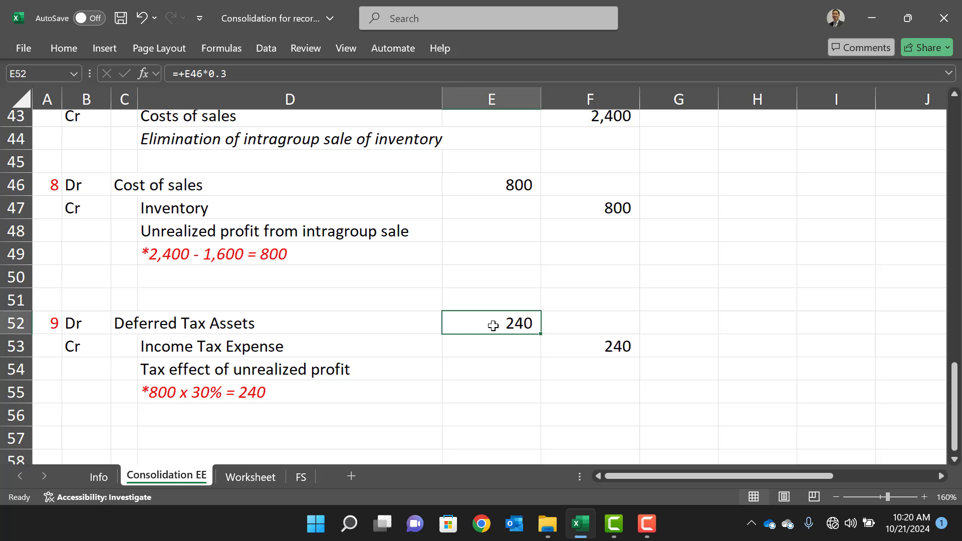
pyautogui.click(580, 343)
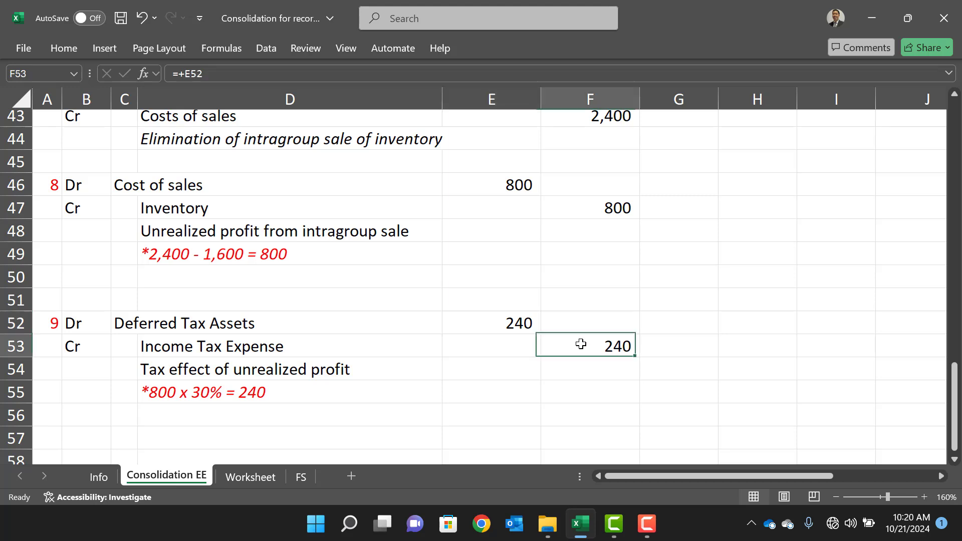
pyautogui.click(522, 320)
pyautogui.click(613, 350)
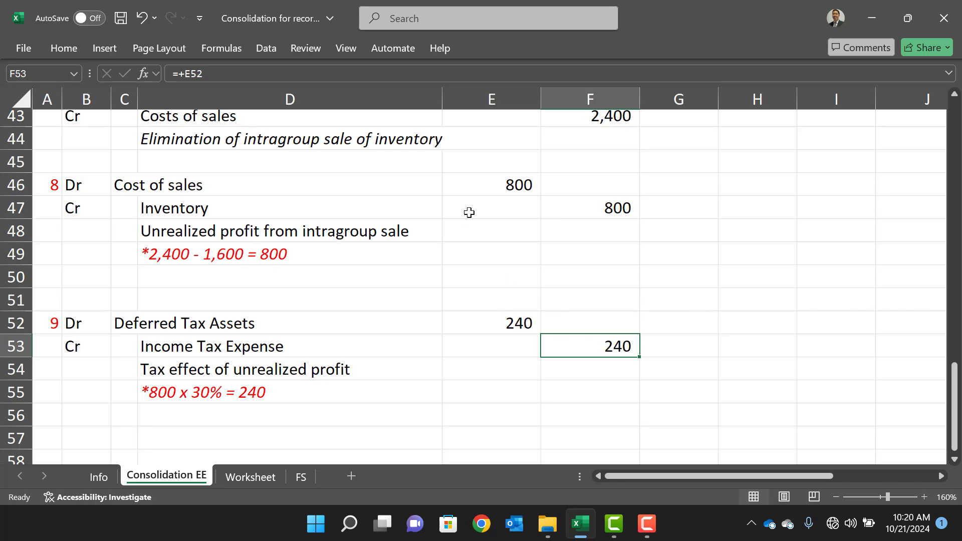
# - Go back through the elimination entries to the number of entry 1 in A6
pyautogui.scroll(6, 468, 213)
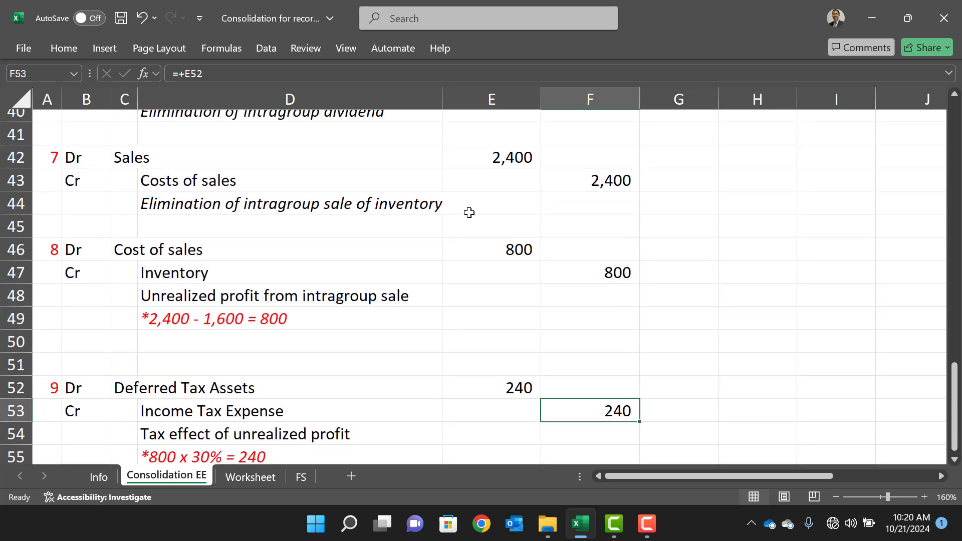
pyautogui.scroll(8, 469, 212)
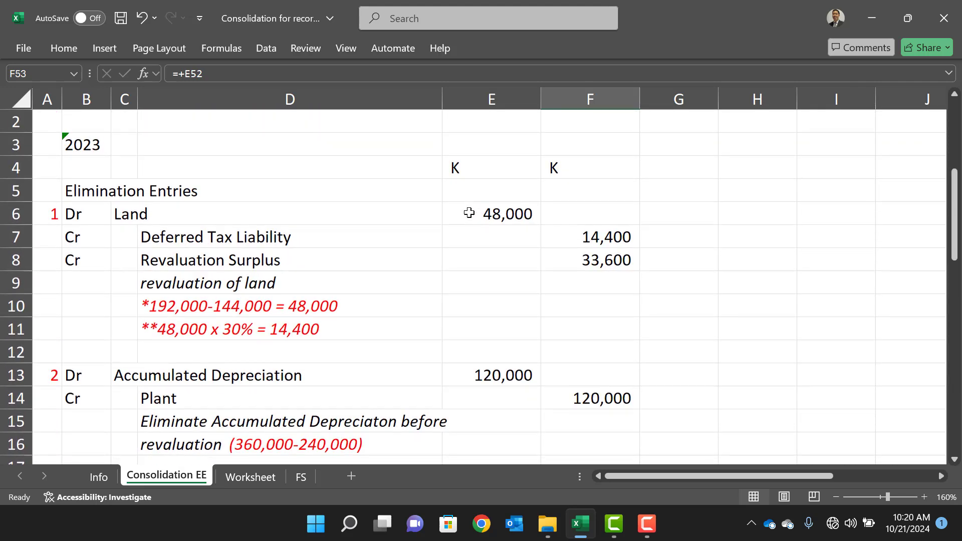
pyautogui.click(54, 218)
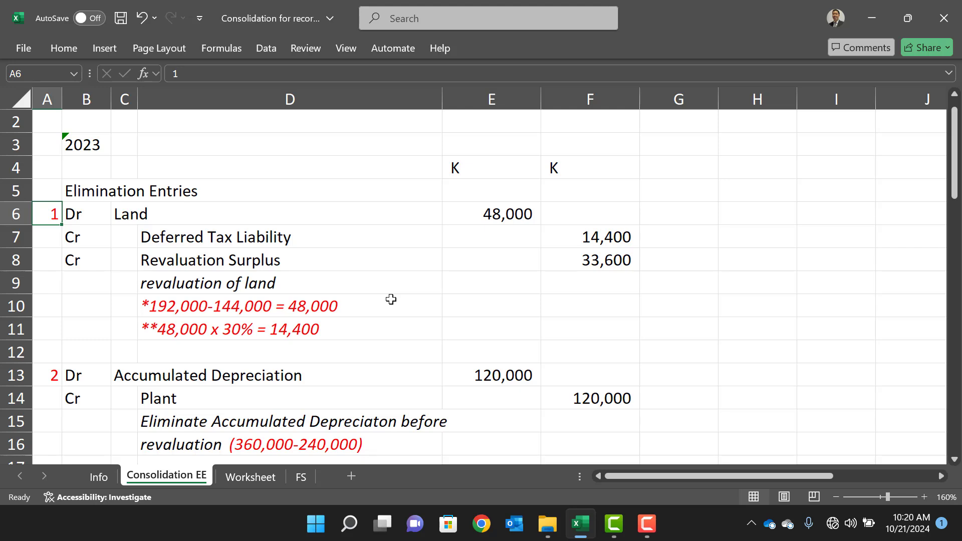
# - Examine the Worksheet sheet's layout across the Strong, Courage, Elimination Entries and Consolidation columns
pyautogui.click(245, 478)
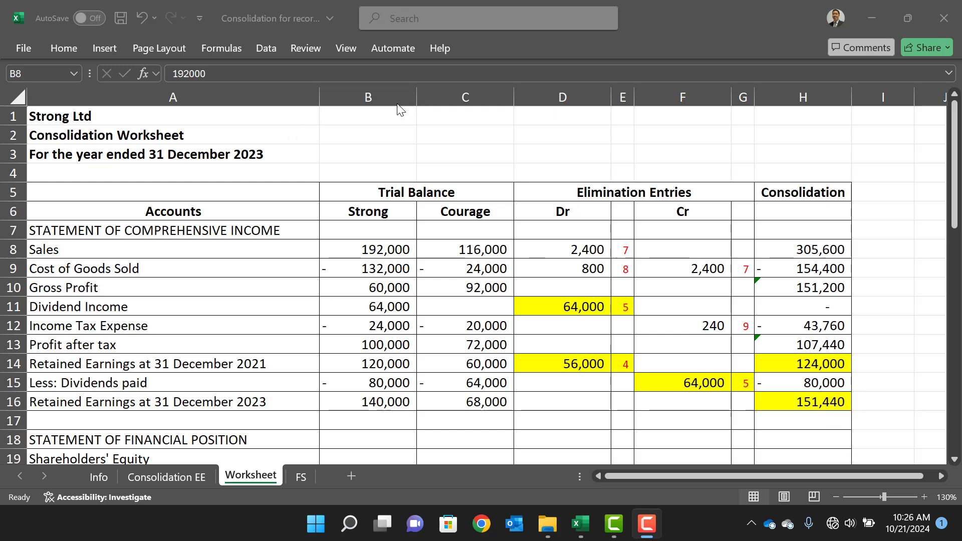
pyautogui.click(386, 91)
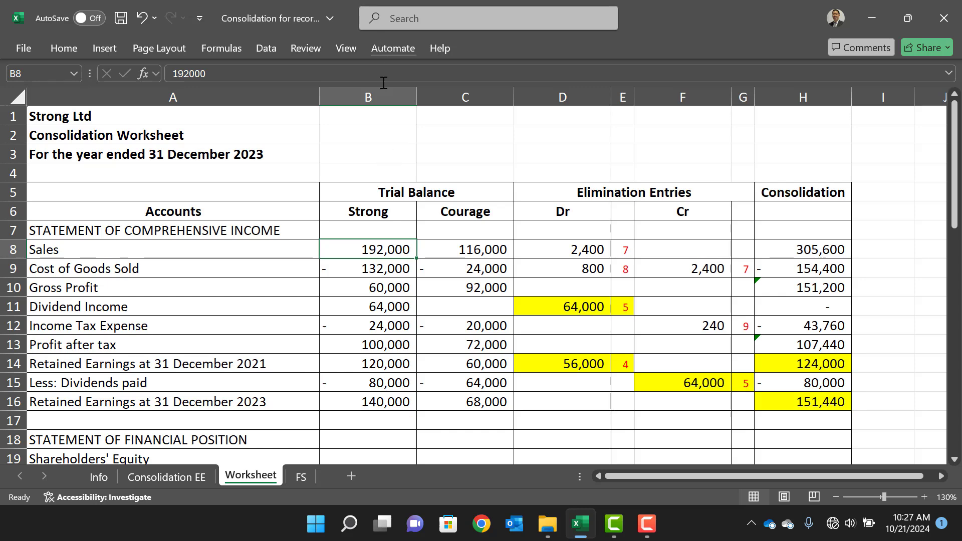
pyautogui.moveTo(383, 92)
pyautogui.mouseDown()
pyautogui.moveTo(447, 97)
pyautogui.moveTo(391, 94)
pyautogui.mouseUp()
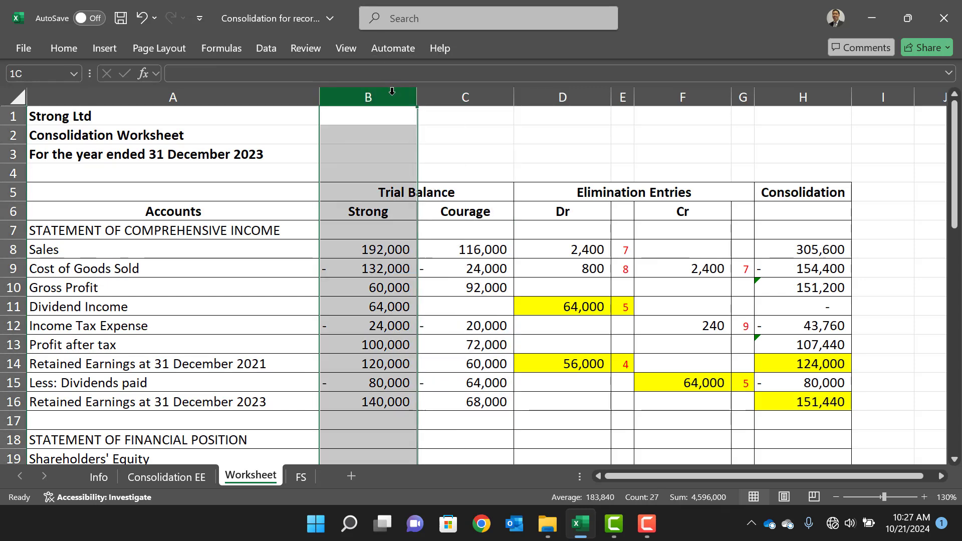
pyautogui.click(455, 89)
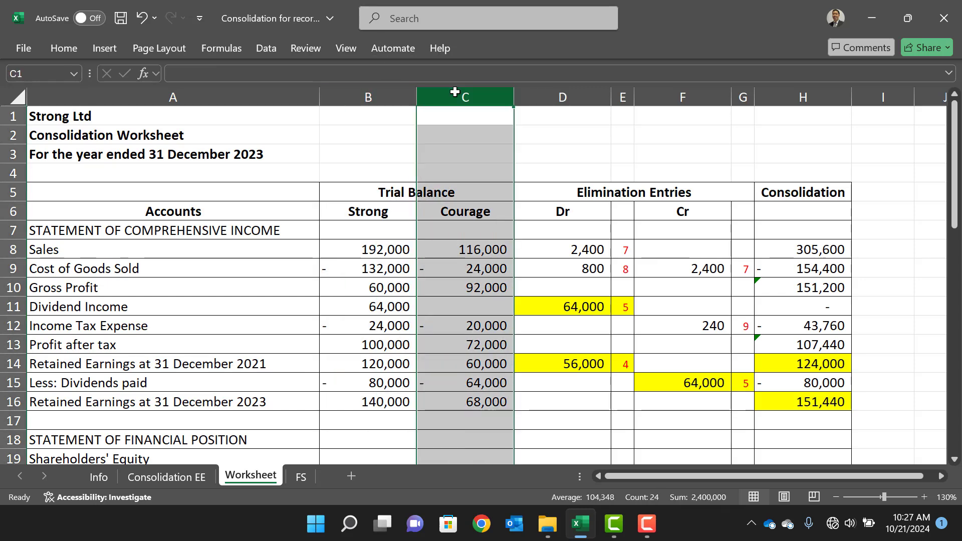
pyautogui.click(395, 97)
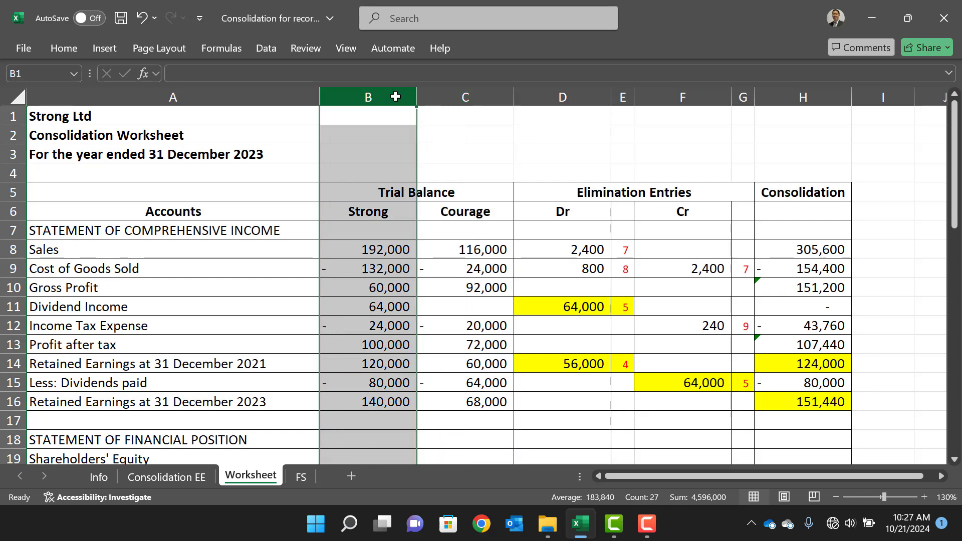
pyautogui.click(491, 96)
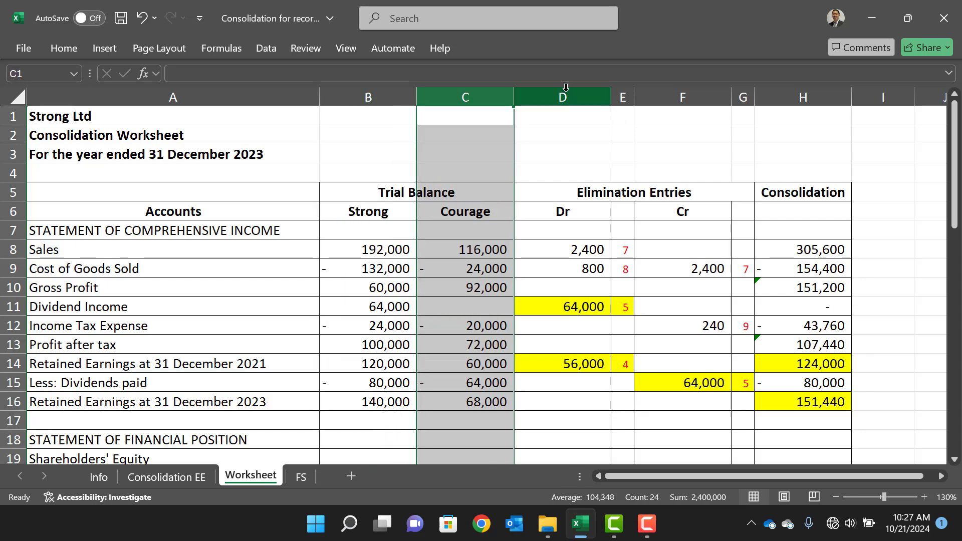
pyautogui.moveTo(563, 95); pyautogui.dragTo(702, 102)
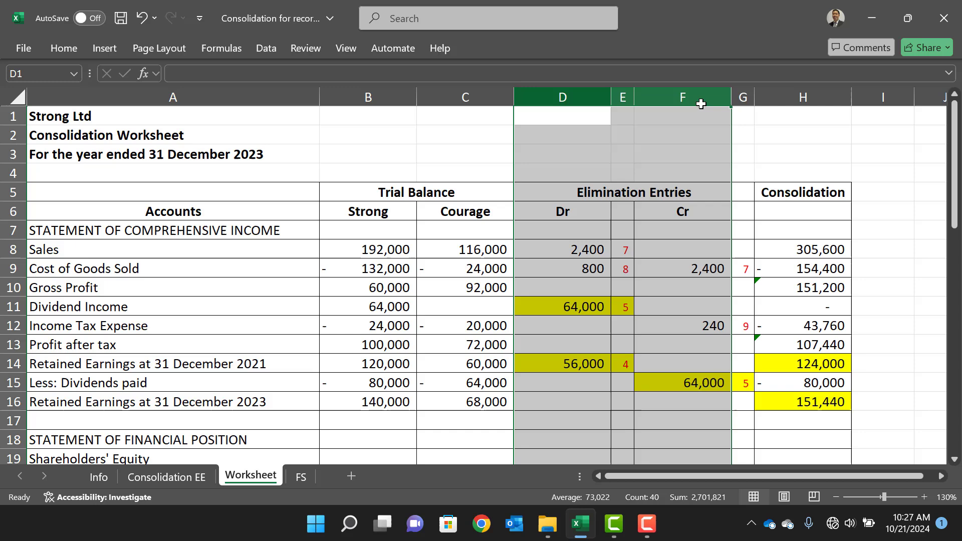
pyautogui.click(777, 97)
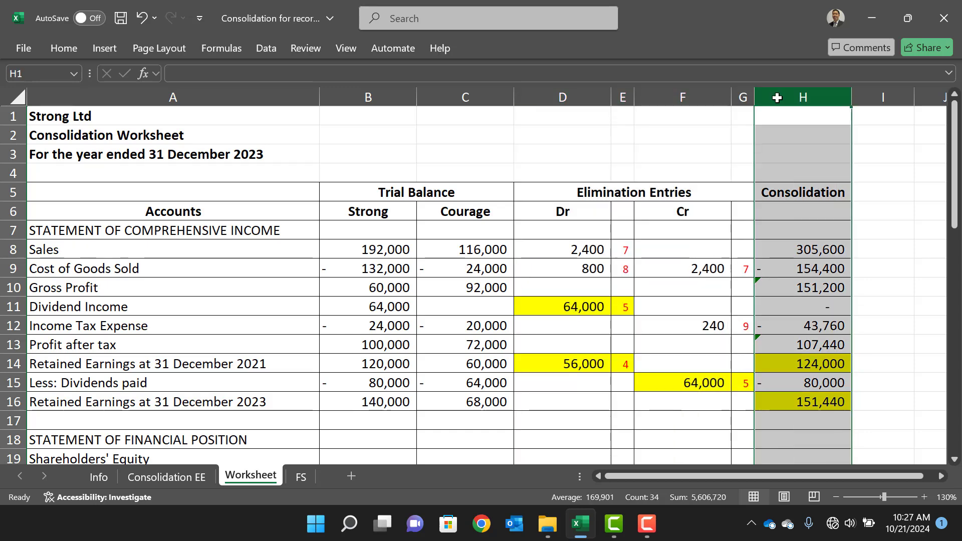
pyautogui.scroll(-1, 895, 219)
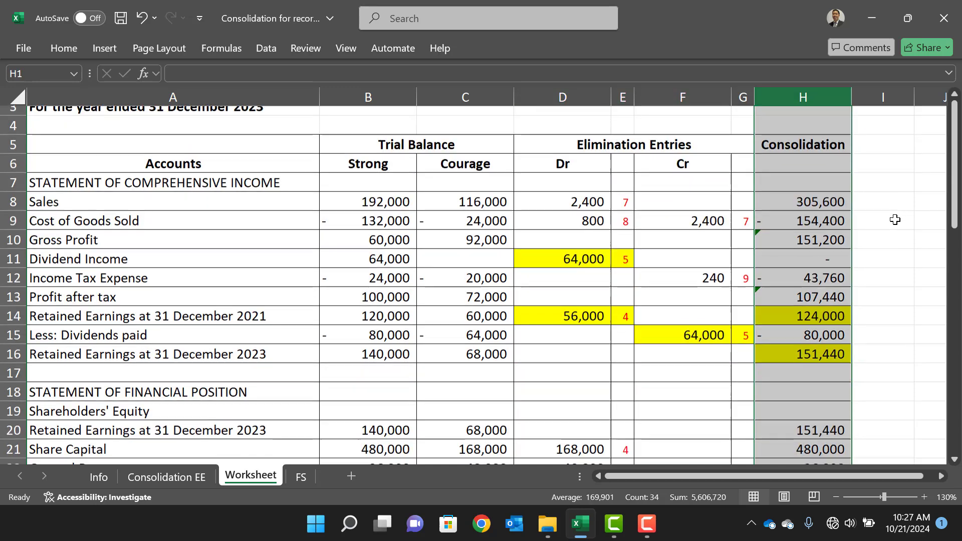
pyautogui.scroll(1, 894, 220)
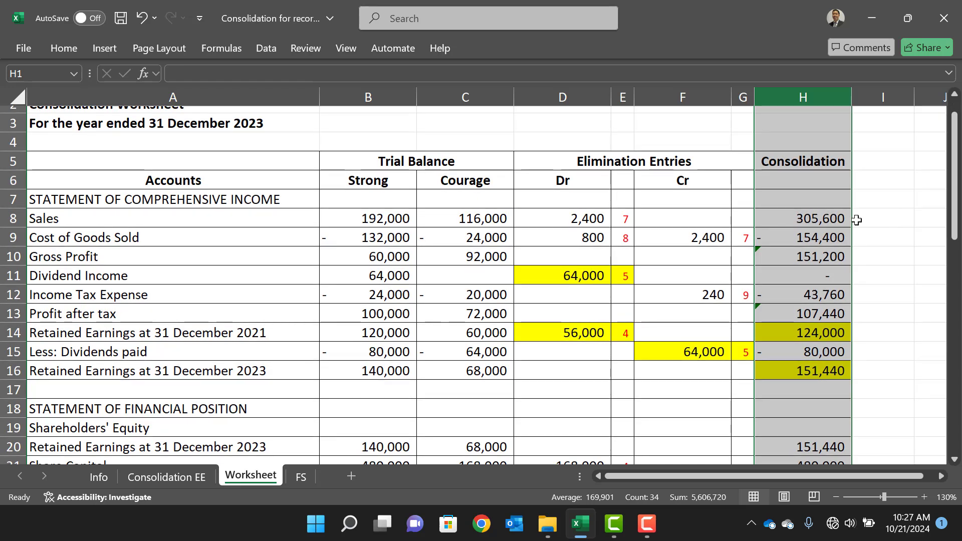
# - Compare the Strong and Courage trial balance columns and look through the accounts down to TOTAL ASSETS
pyautogui.click(372, 92)
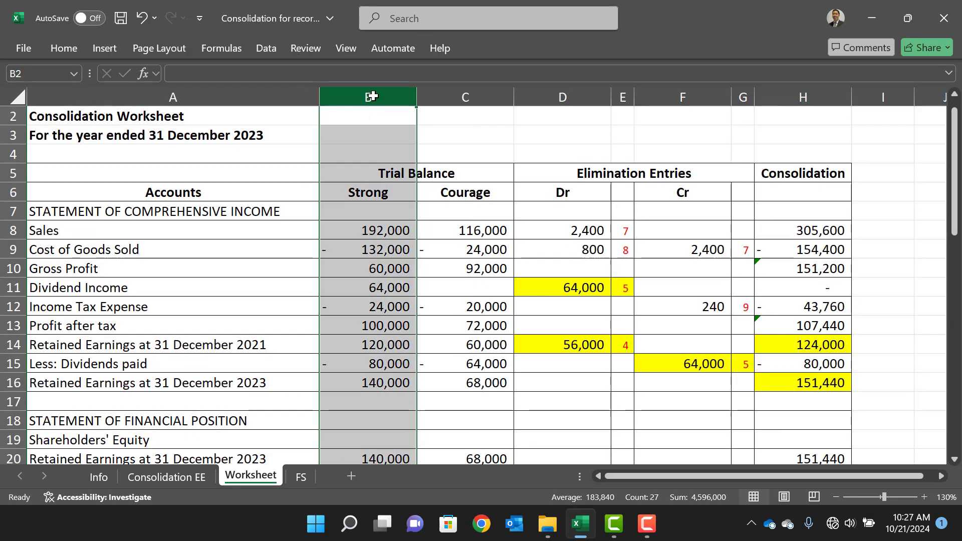
pyautogui.click(465, 97)
pyautogui.click(357, 99)
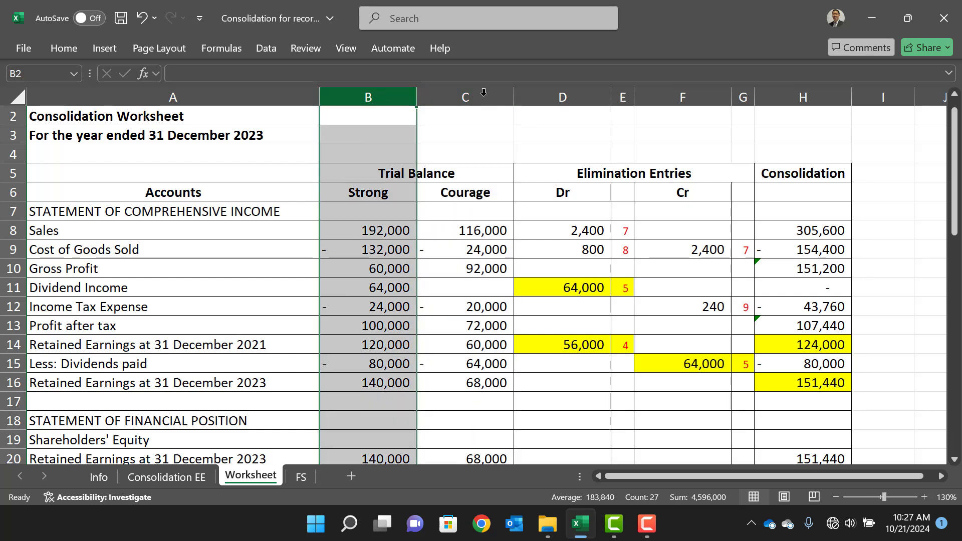
pyautogui.click(487, 92)
pyautogui.click(381, 100)
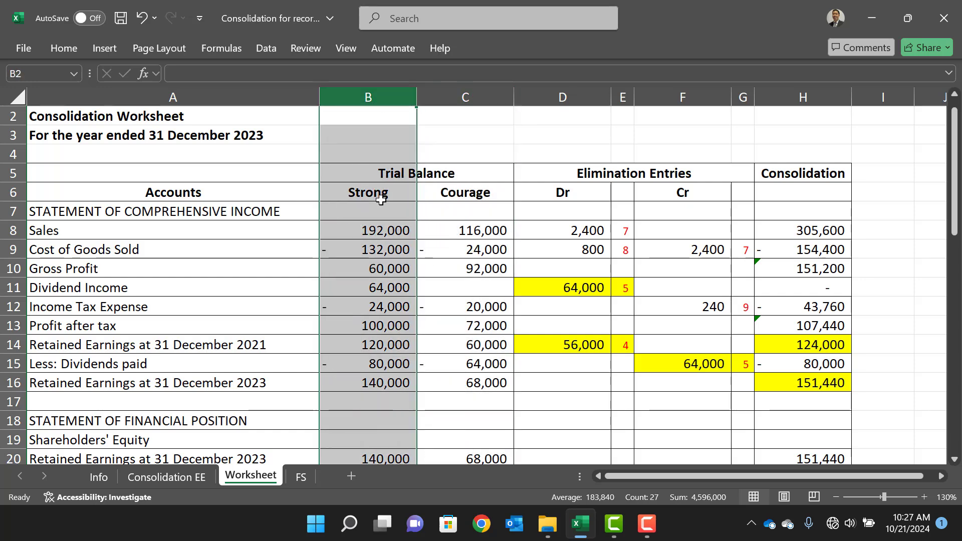
pyautogui.scroll(-7, 380, 199)
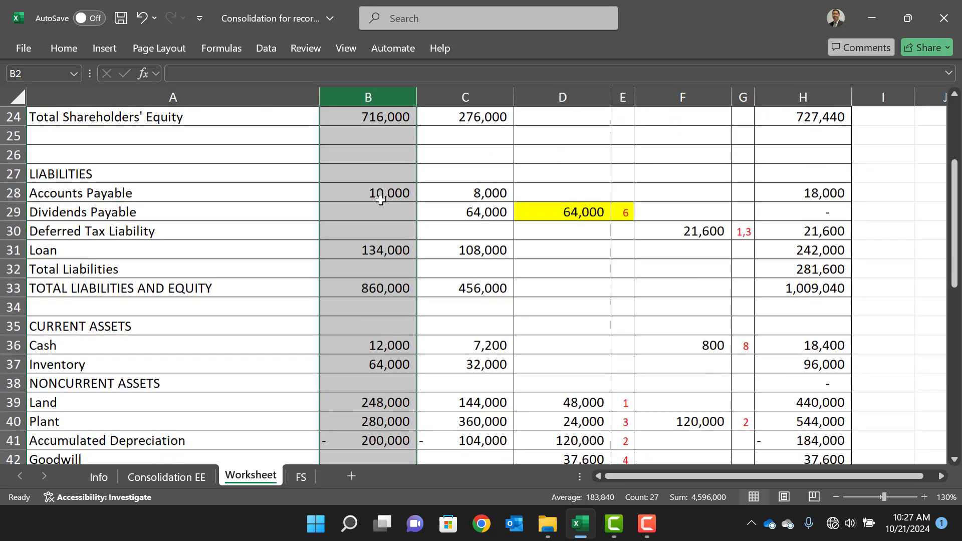
pyautogui.scroll(-3, 381, 199)
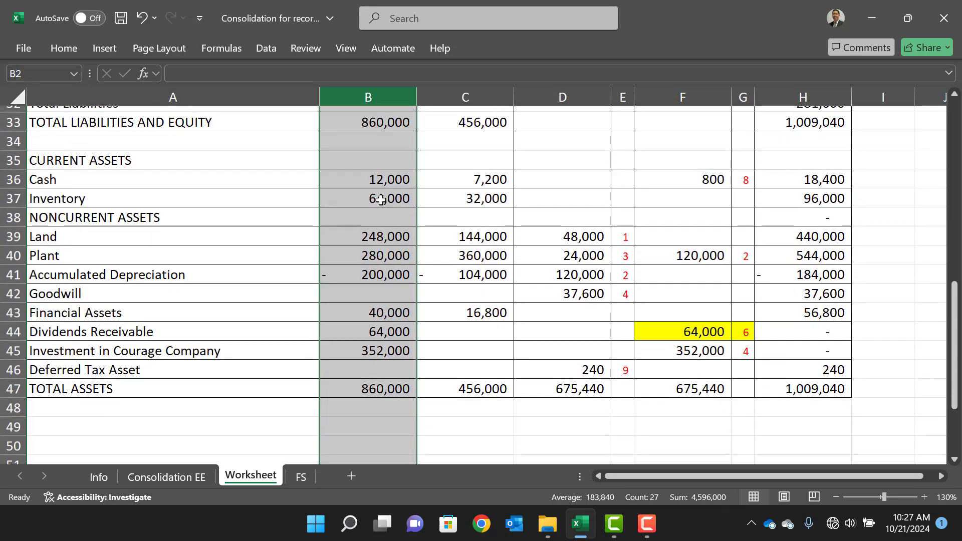
pyautogui.scroll(8, 380, 199)
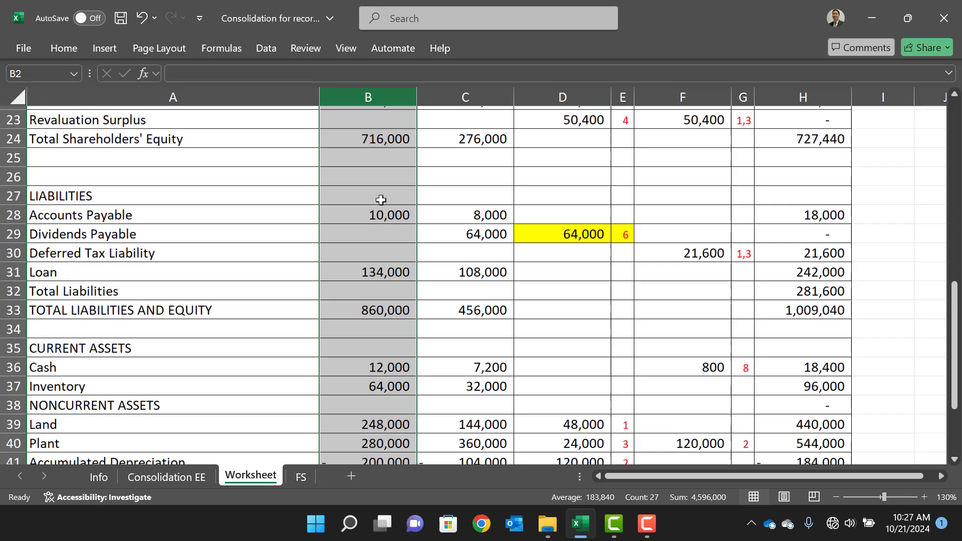
pyautogui.scroll(3, 380, 200)
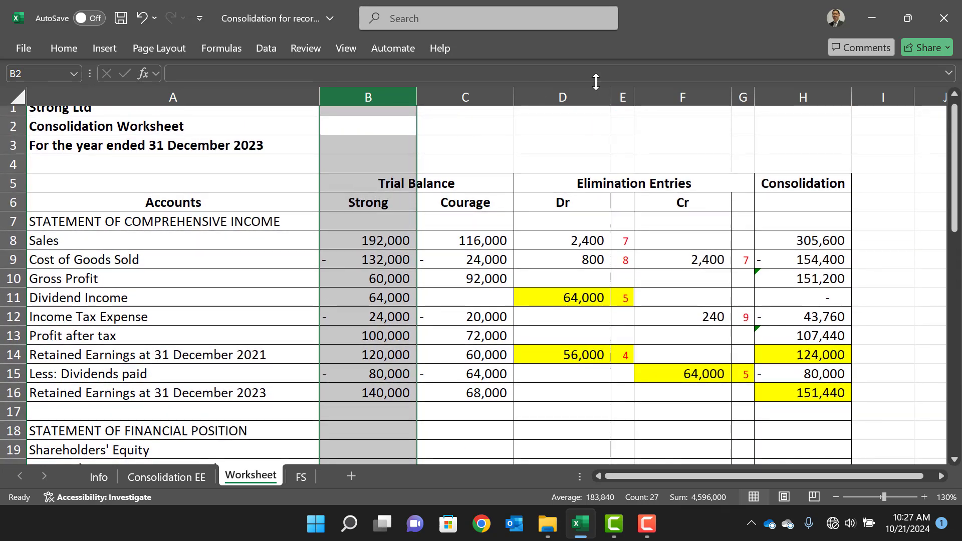
# - Examine the elimination Dr and Cr columns and relate the reference numbers in columns E and G to the entries on Consolidation EE
pyautogui.click(564, 99)
pyautogui.click(679, 97)
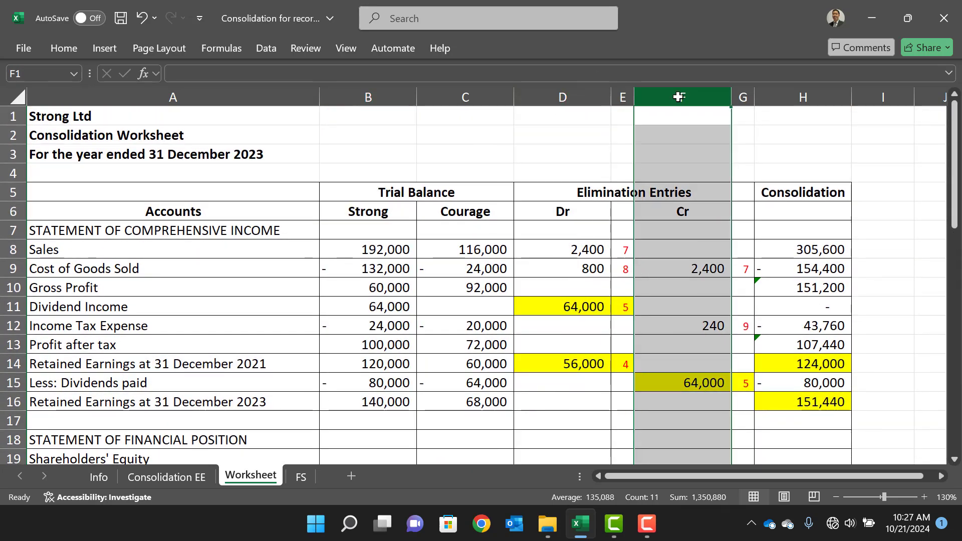
pyautogui.click(166, 477)
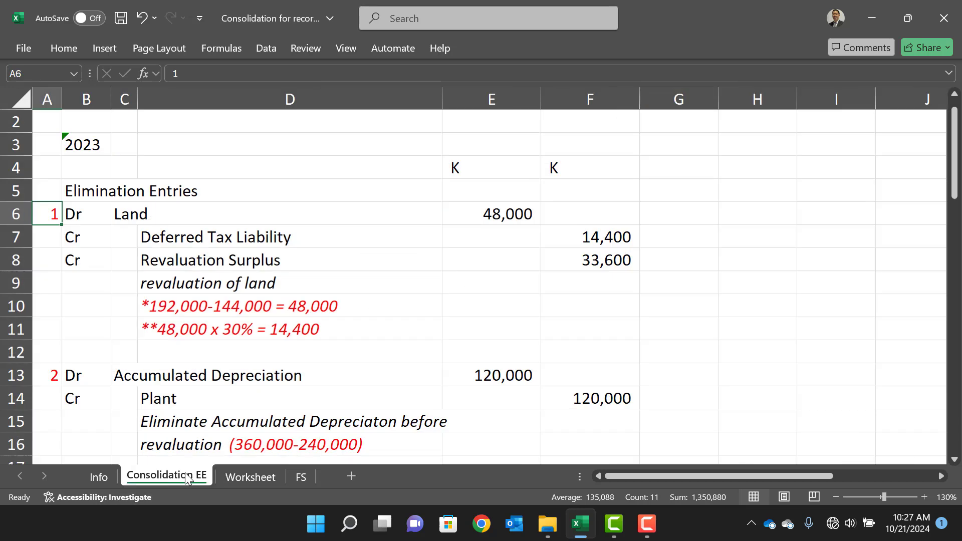
pyautogui.click(249, 476)
pyautogui.click(624, 96)
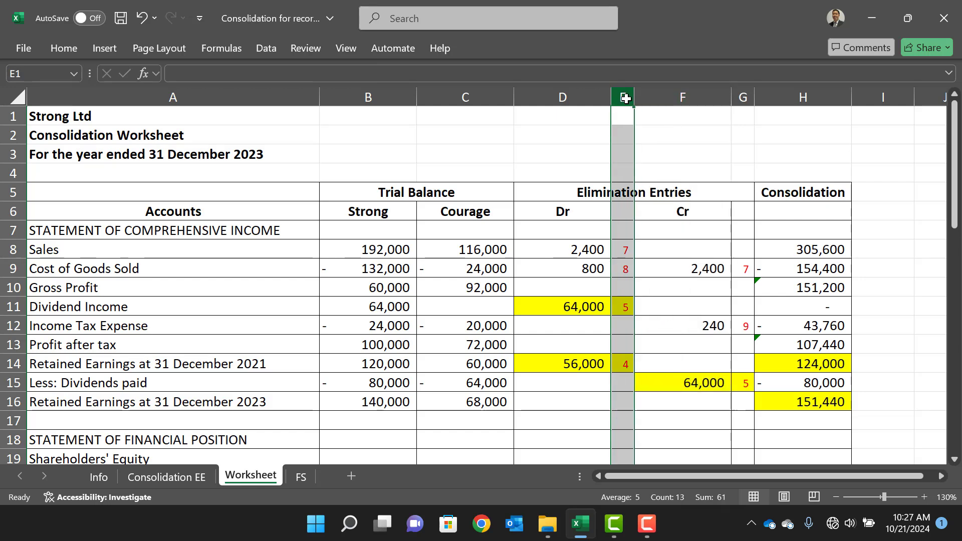
pyautogui.click(744, 97)
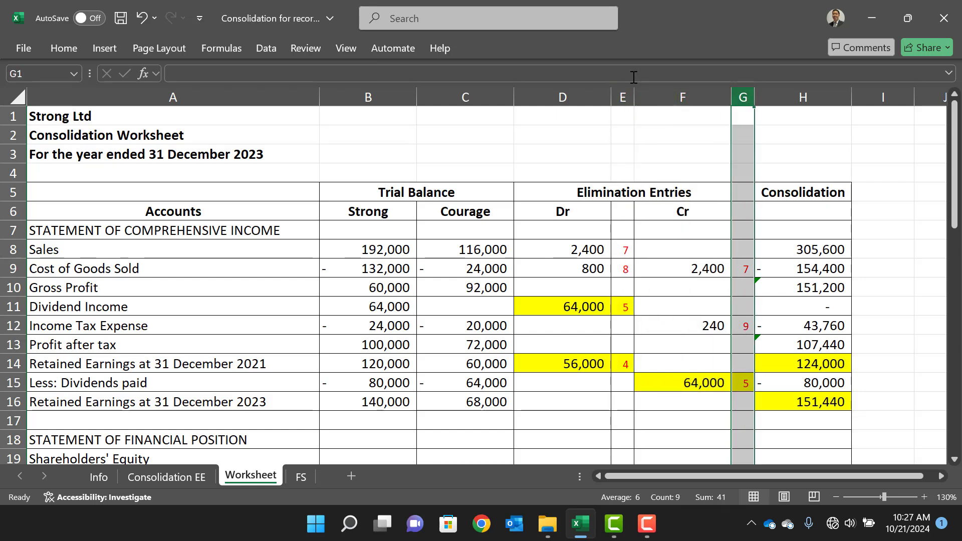
pyautogui.click(622, 95)
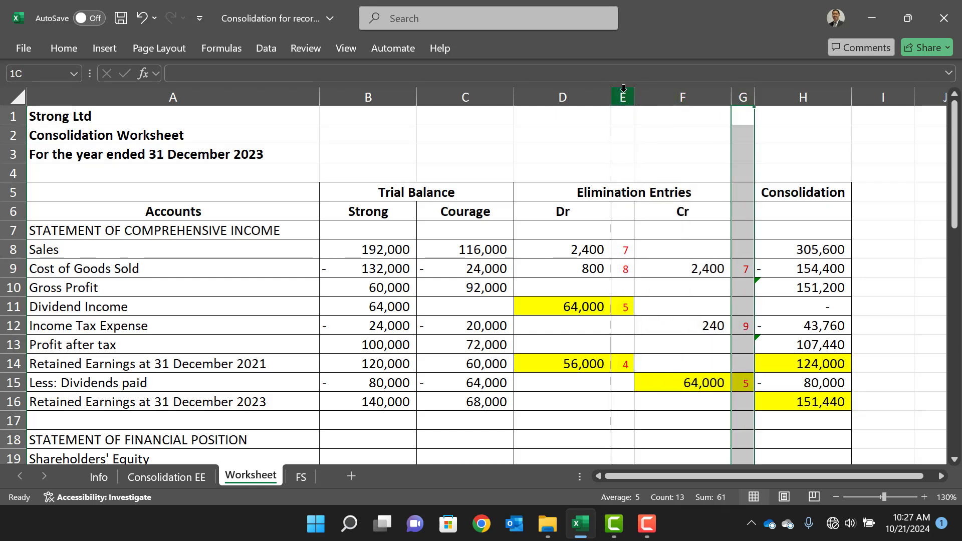
# - Locate the Land row on Worksheet and examine its elimination reference in E39 that links to entry 1 on Consolidation EE
pyautogui.click(744, 95)
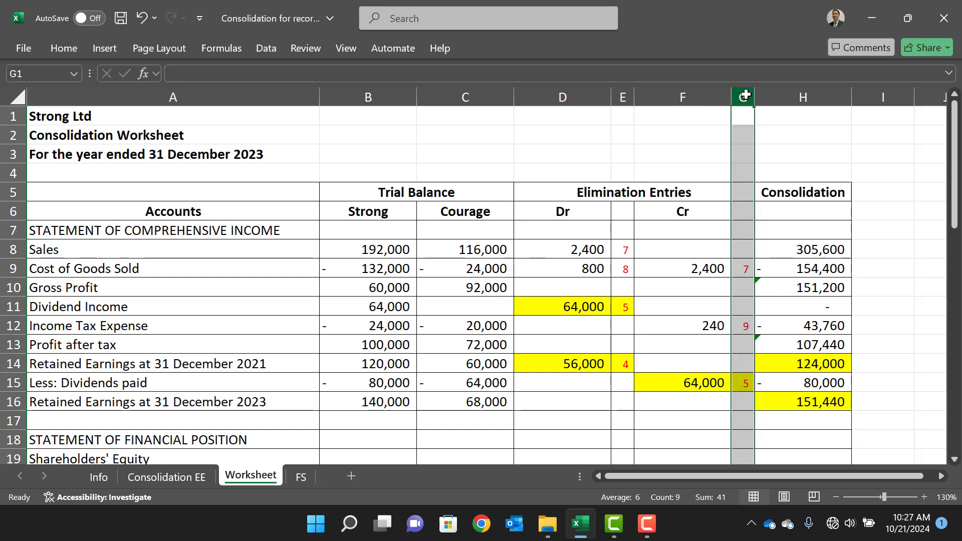
pyautogui.click(163, 478)
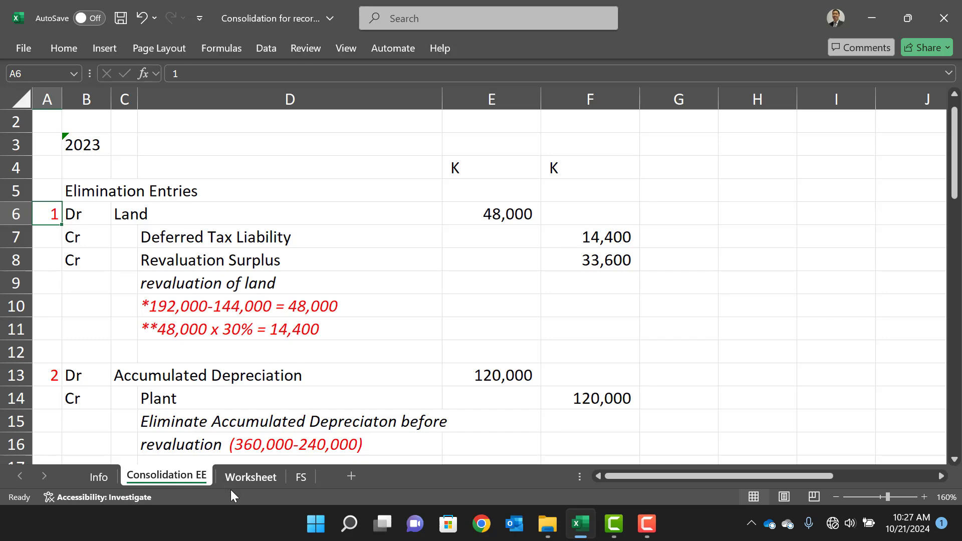
pyautogui.click(246, 476)
pyautogui.scroll(-3, 599, 300)
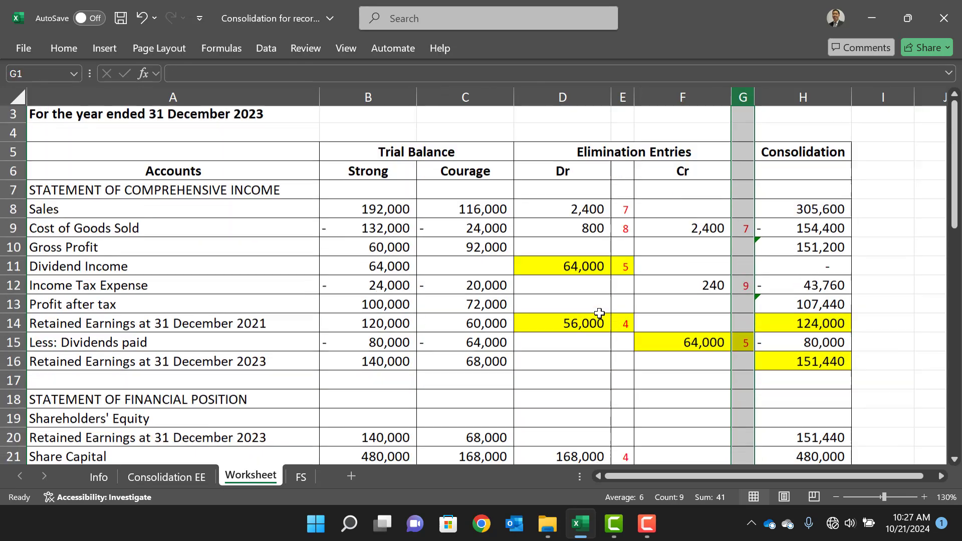
pyautogui.scroll(-6, 599, 313)
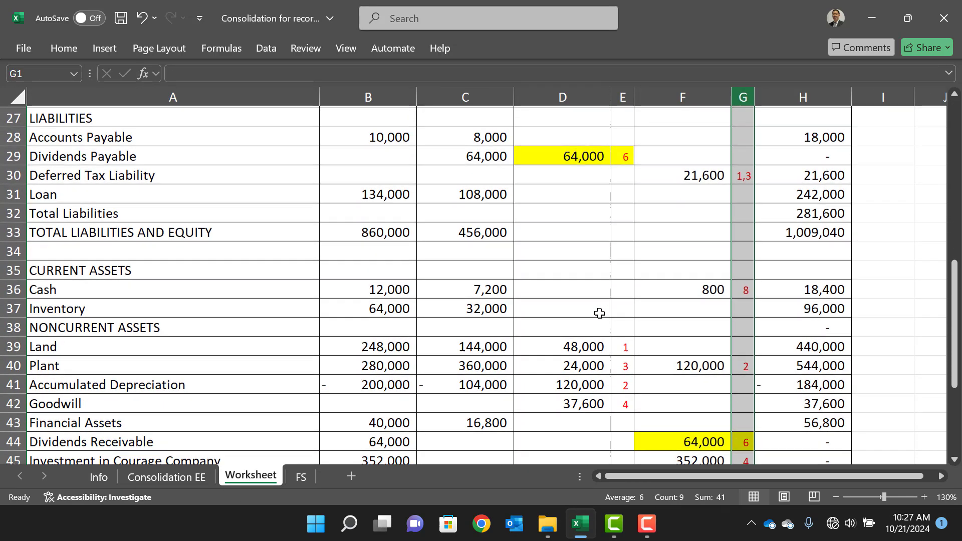
pyautogui.click(619, 346)
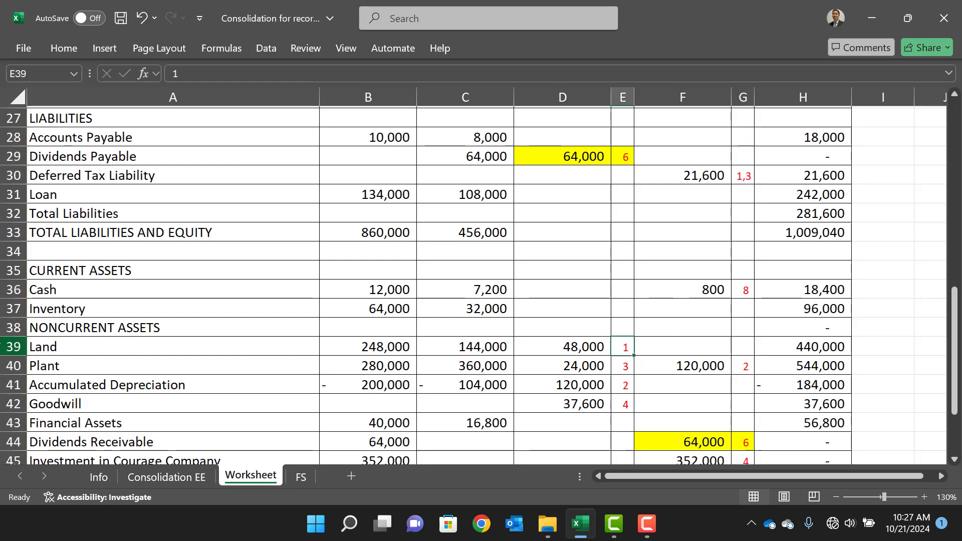
pyautogui.click(2, 344)
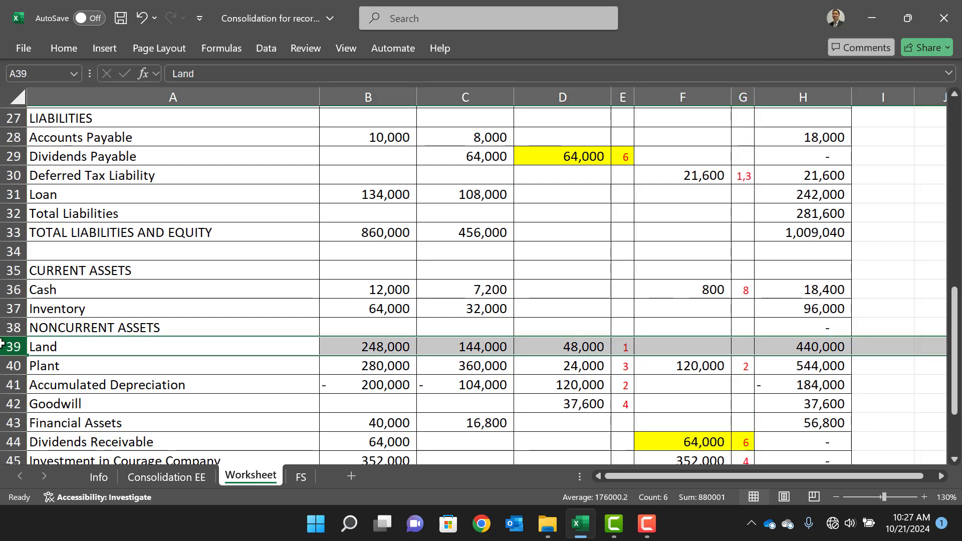
pyautogui.click(622, 348)
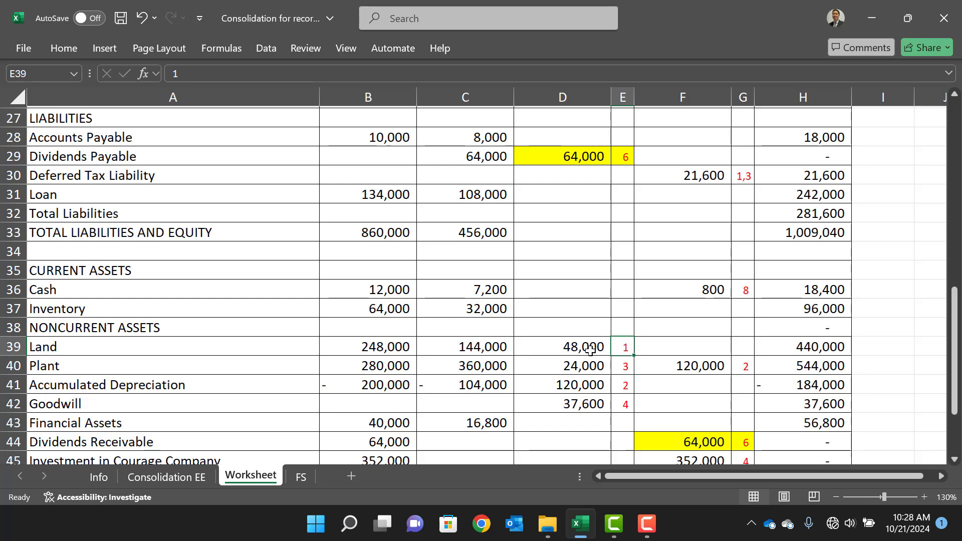
# - Check the Land debit in E6 of entry 1 on Consolidation EE
pyautogui.click(181, 476)
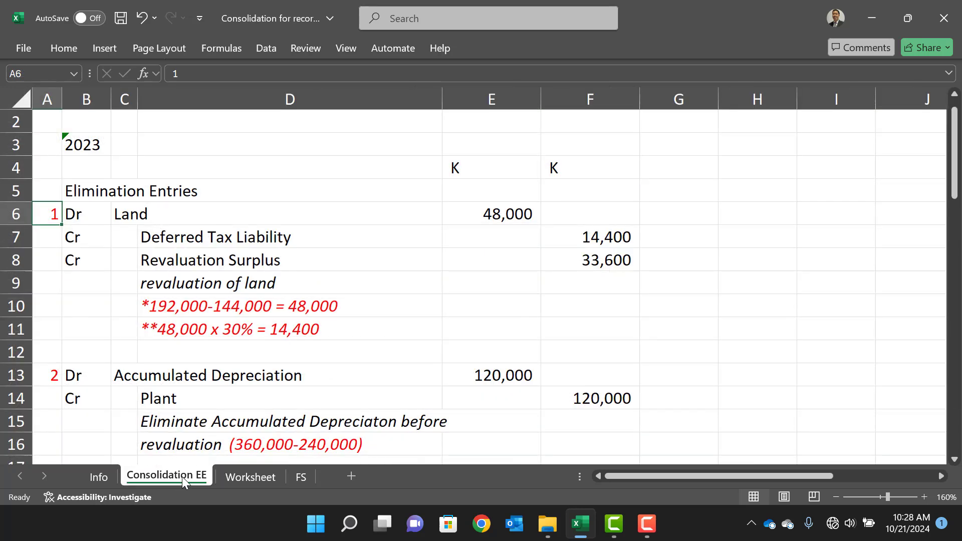
pyautogui.click(515, 212)
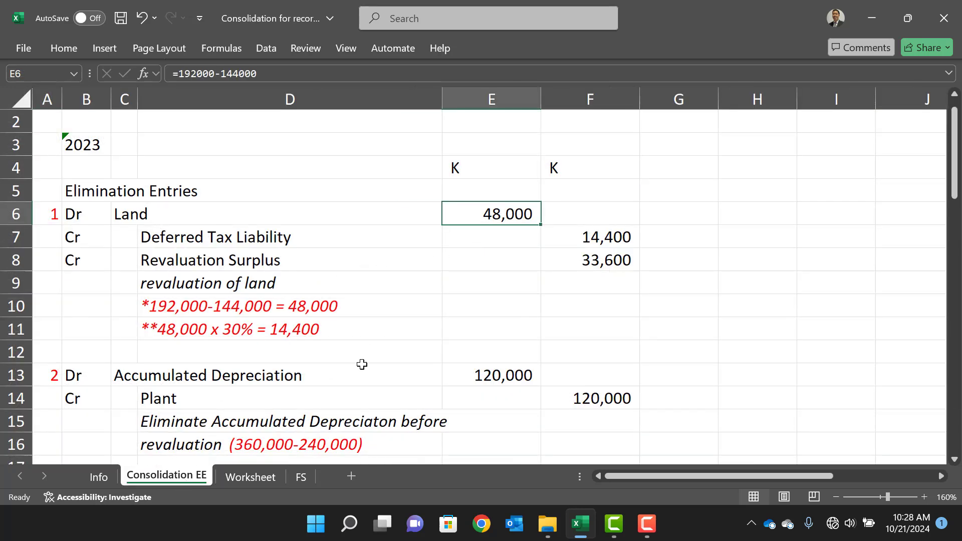
# - Inspect the Deferred Tax Liability elimination credit in F30 on Worksheet and its entry references in G30
pyautogui.click(253, 480)
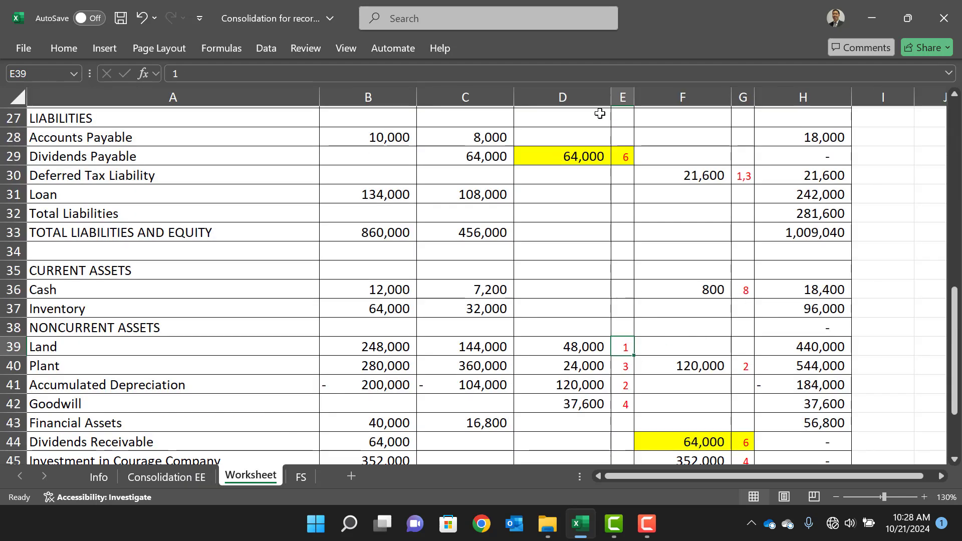
pyautogui.click(701, 176)
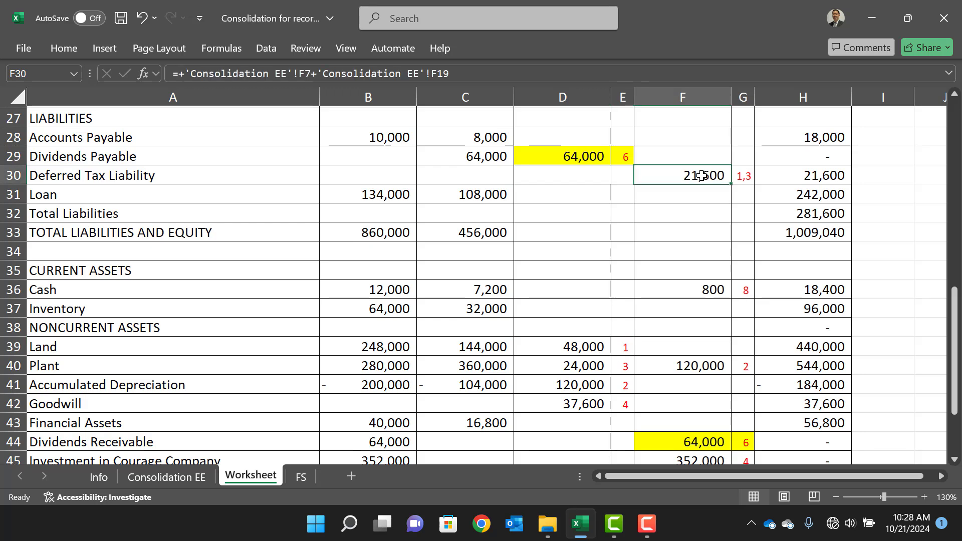
pyautogui.click(741, 176)
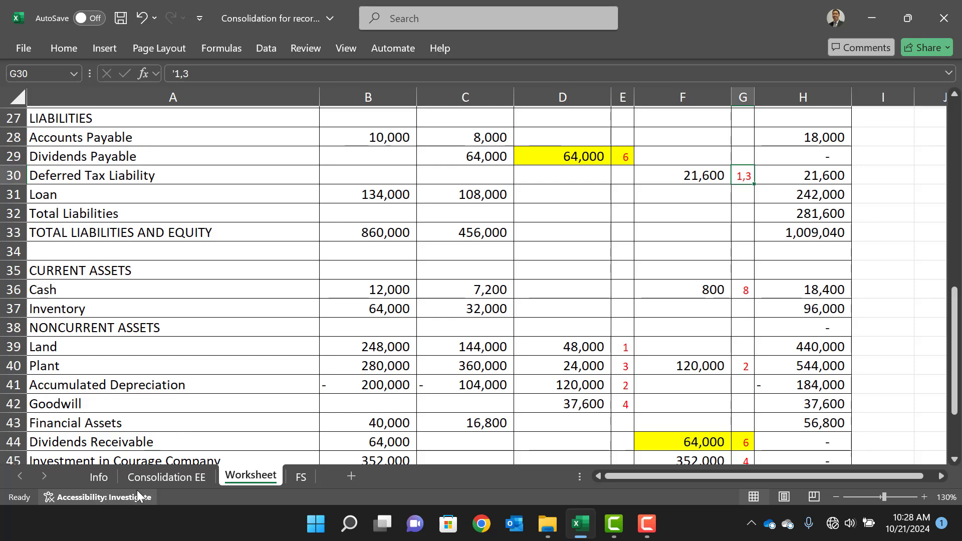
# - On Consolidation EE, check the Revaluation Surplus credits in F8 and F20 and the Deferred Tax Liability credit in F7
pyautogui.click(178, 474)
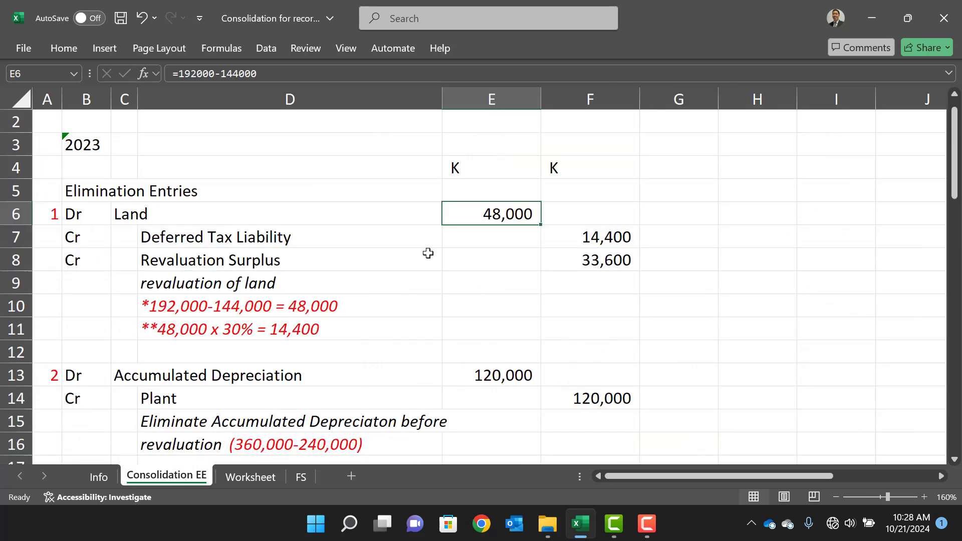
pyautogui.click(605, 259)
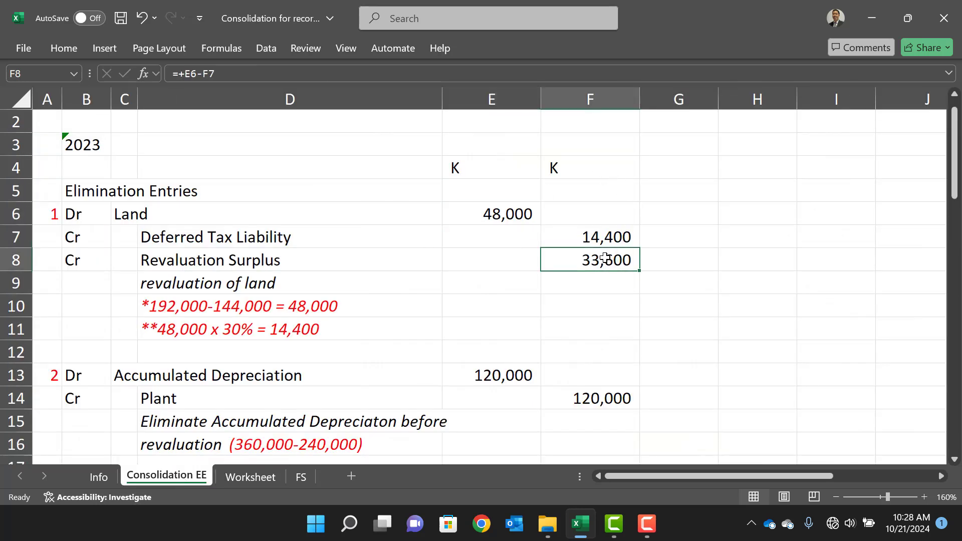
pyautogui.scroll(-2, 605, 258)
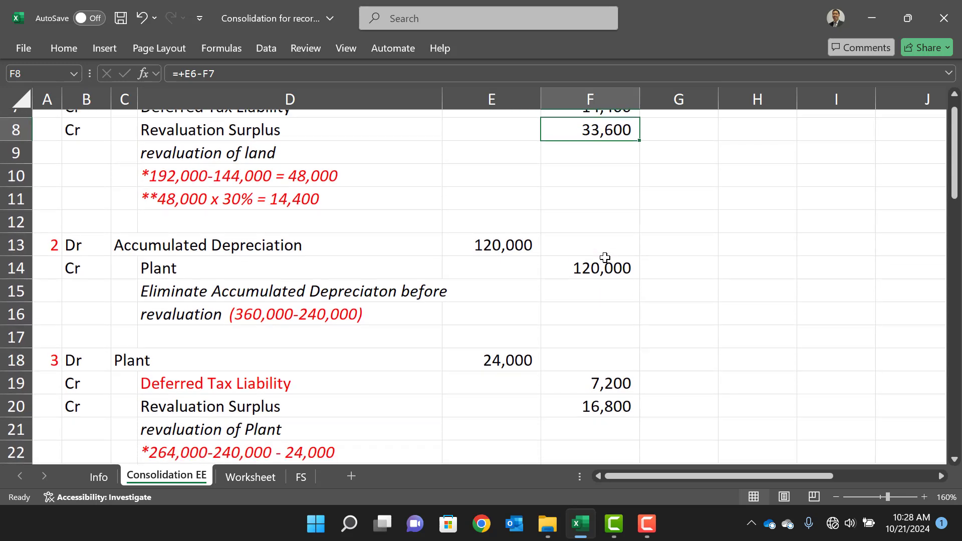
pyautogui.scroll(1, 604, 258)
pyautogui.scroll(-2, 606, 260)
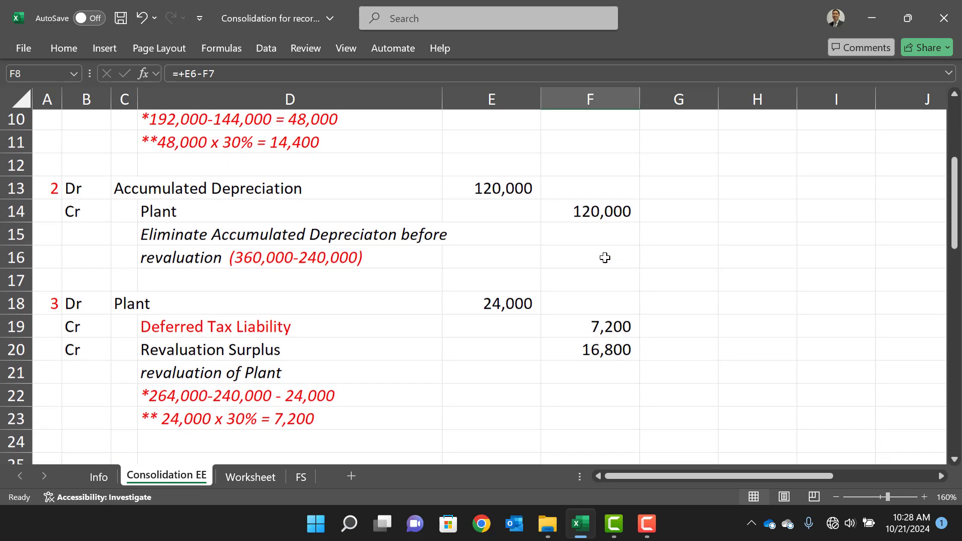
pyautogui.click(593, 349)
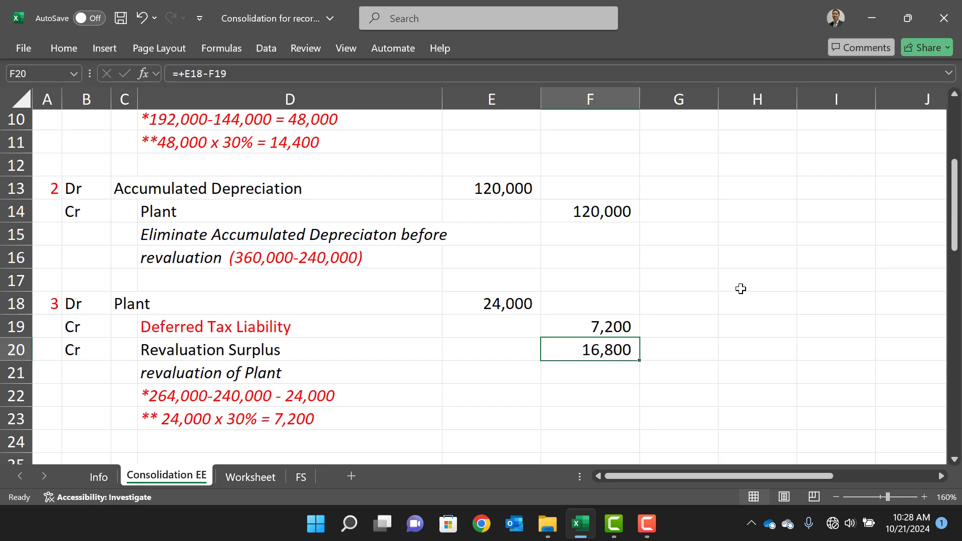
pyautogui.scroll(2, 738, 161)
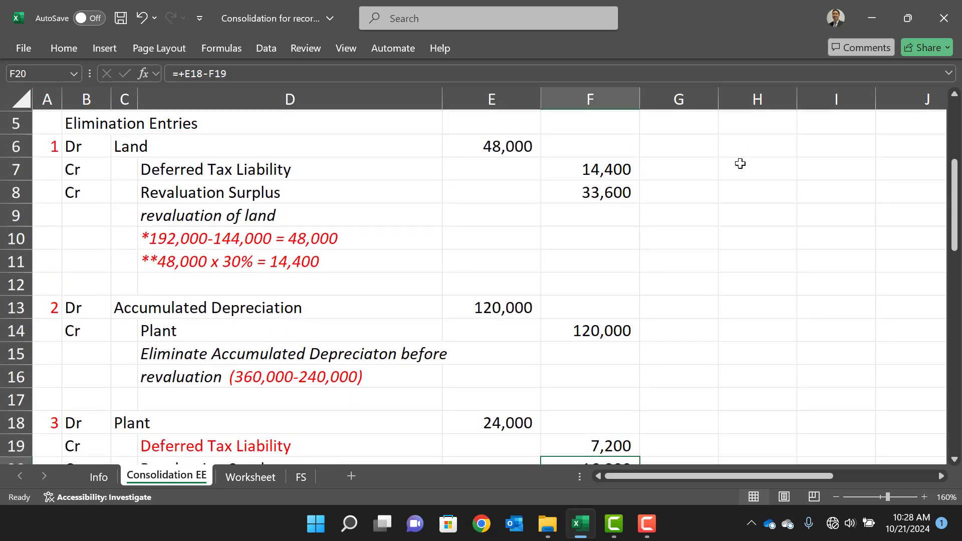
pyautogui.click(591, 215)
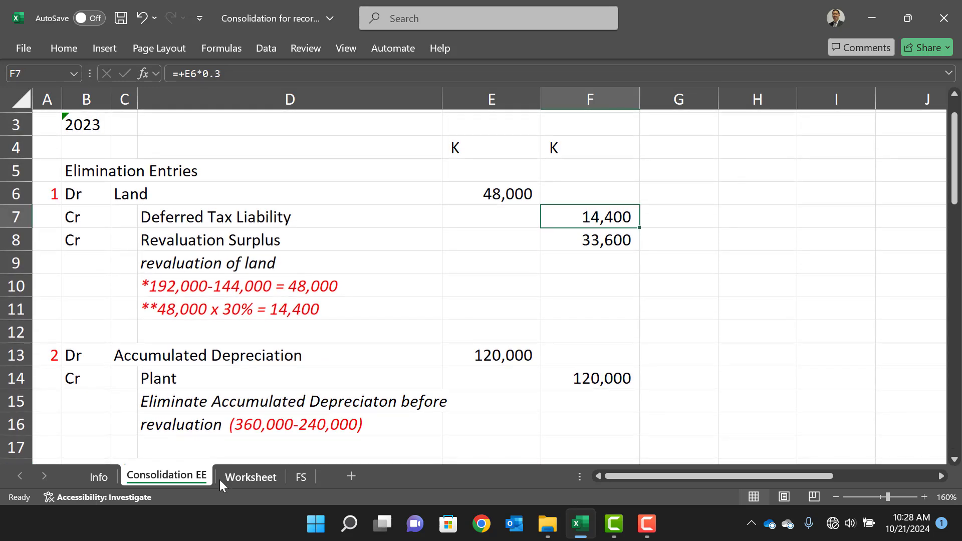
# - Find the Revaluation Surplus row on Worksheet and inspect the elimination credit formula in F23
pyautogui.click(250, 477)
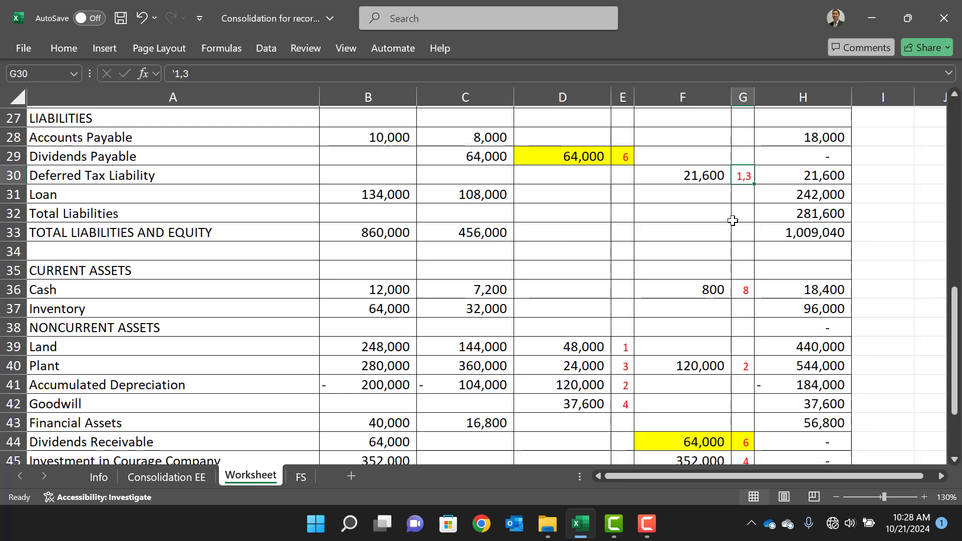
pyautogui.scroll(-3, 733, 220)
pyautogui.scroll(6, 732, 220)
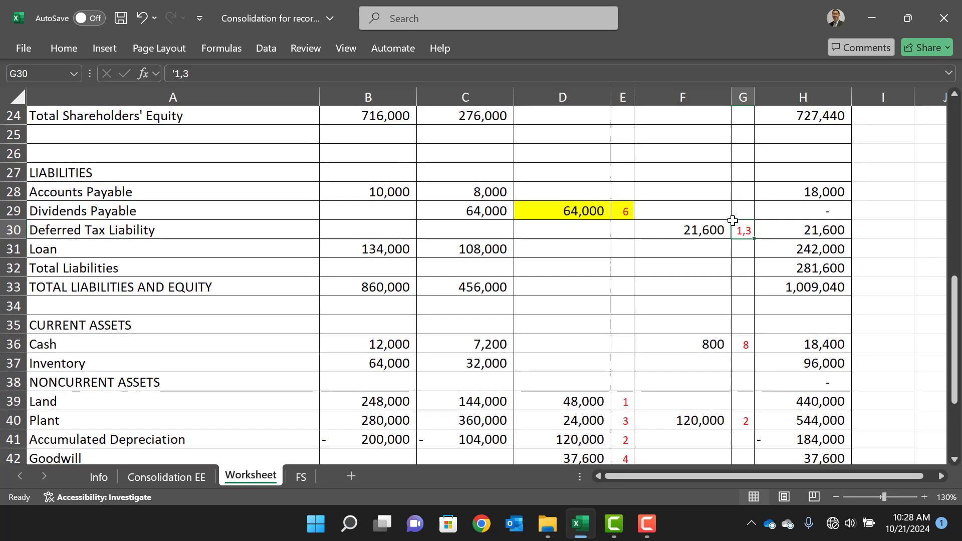
pyautogui.click(715, 223)
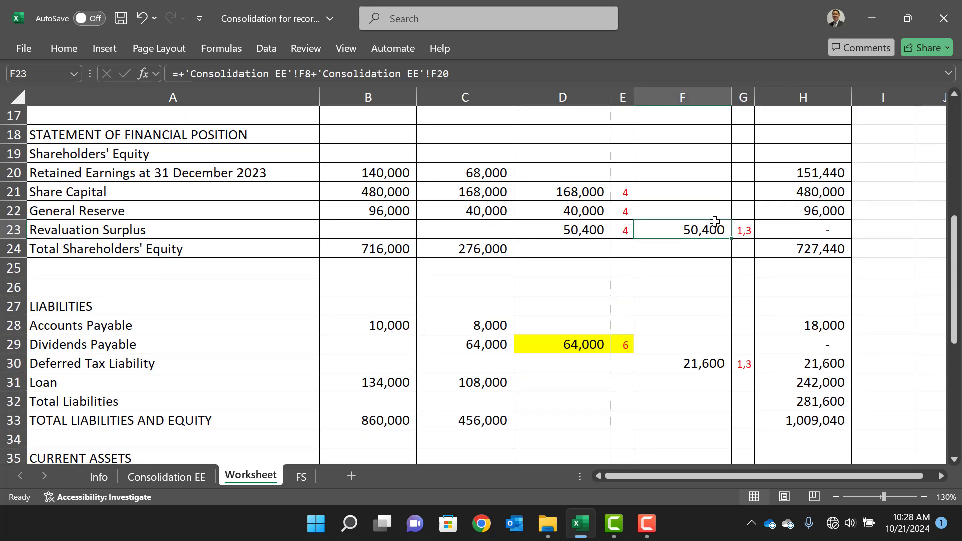
# - Select elimination entry 1 (A5:F11) and then entry 2 (A13:F16) on Consolidation EE to review them as blocks
pyautogui.click(185, 477)
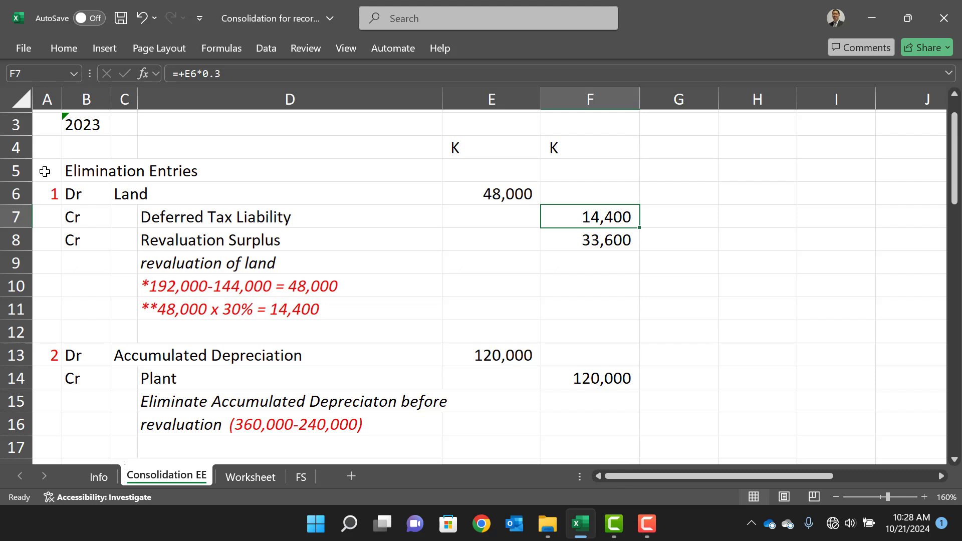
pyautogui.moveTo(45, 171); pyautogui.dragTo(584, 312)
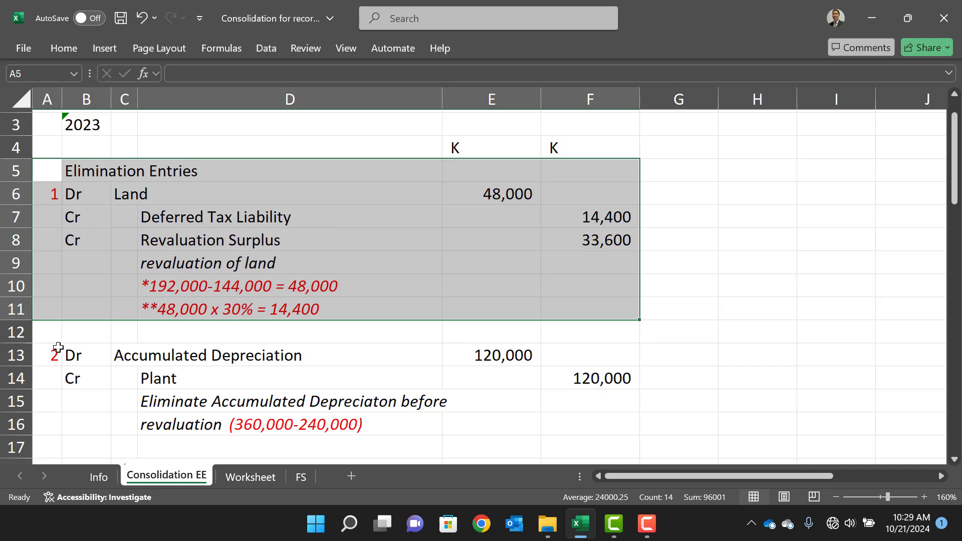
pyautogui.moveTo(58, 347); pyautogui.dragTo(592, 416)
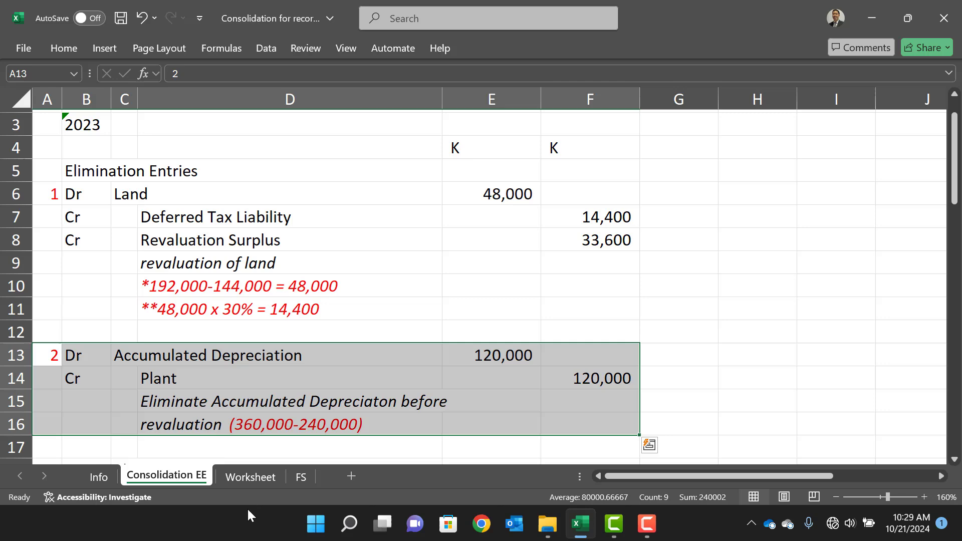
# - Return to the Sales row on Worksheet and follow it from B8, C8 and D8 to the consolidation formula in H8
pyautogui.click(255, 483)
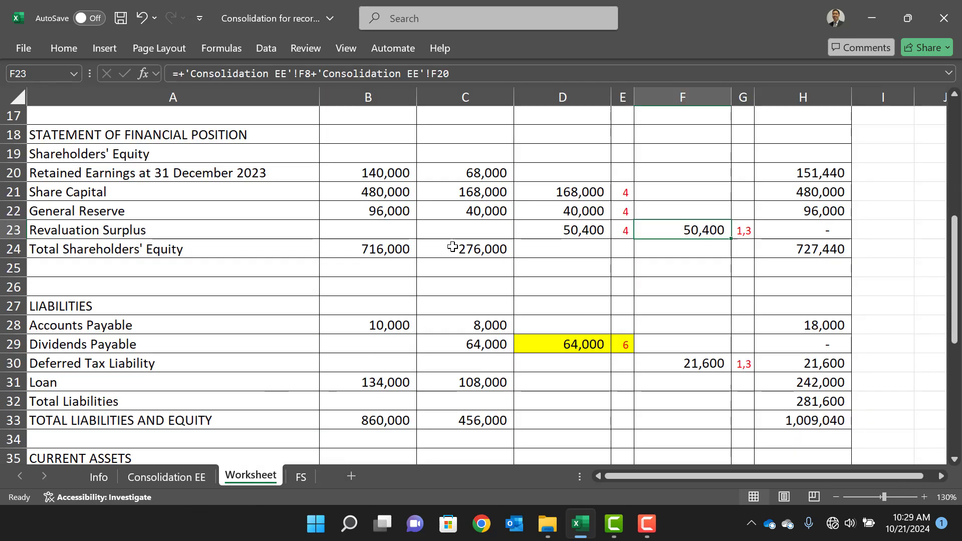
pyautogui.scroll(4, 466, 251)
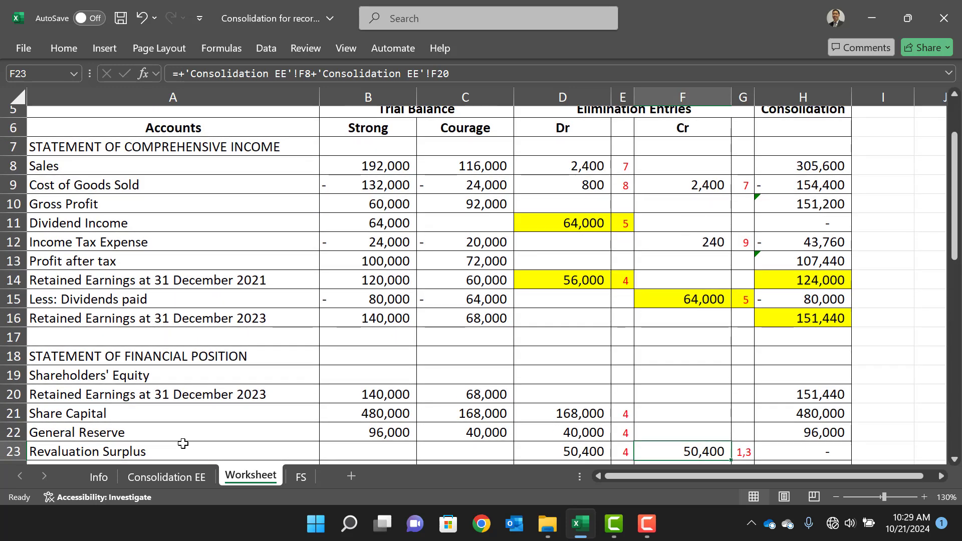
pyautogui.click(168, 479)
pyautogui.click(261, 476)
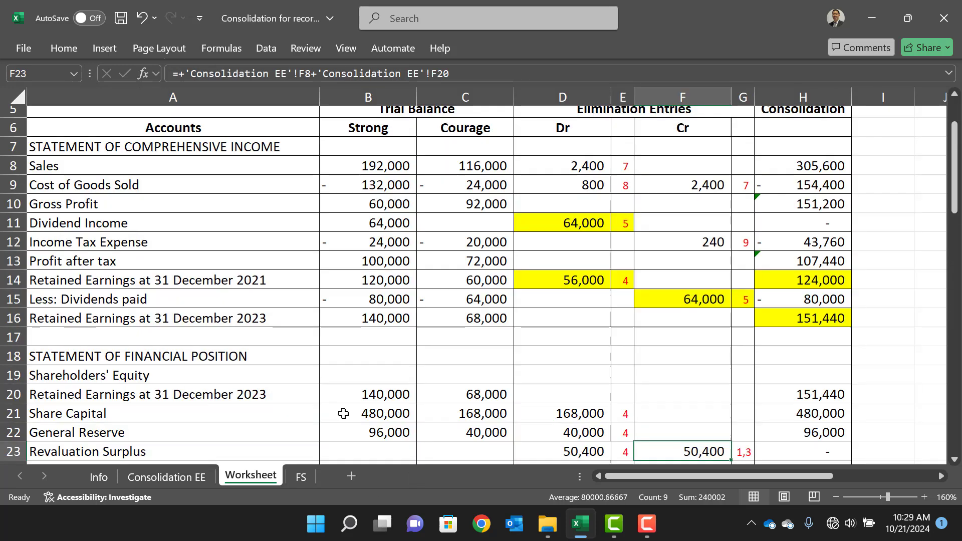
pyautogui.scroll(2, 550, 226)
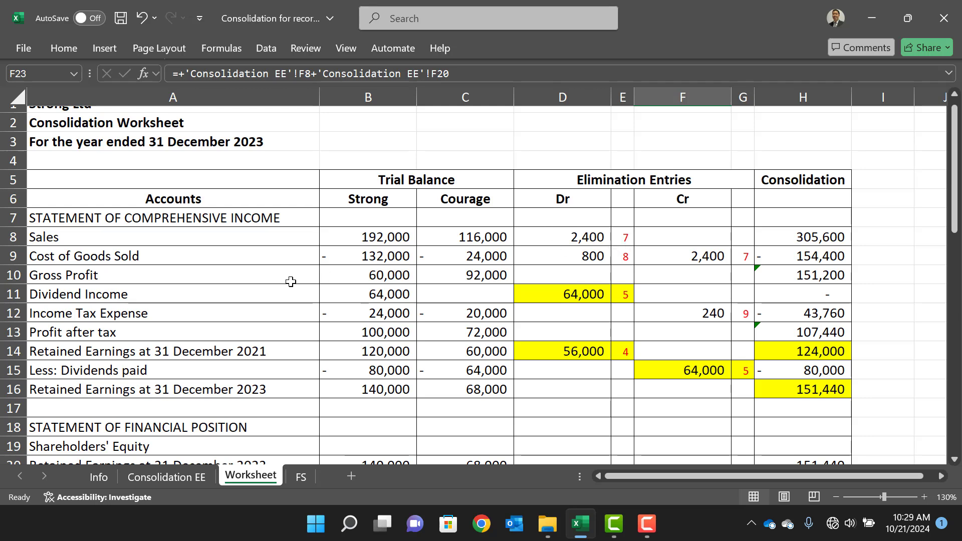
pyautogui.click(360, 237)
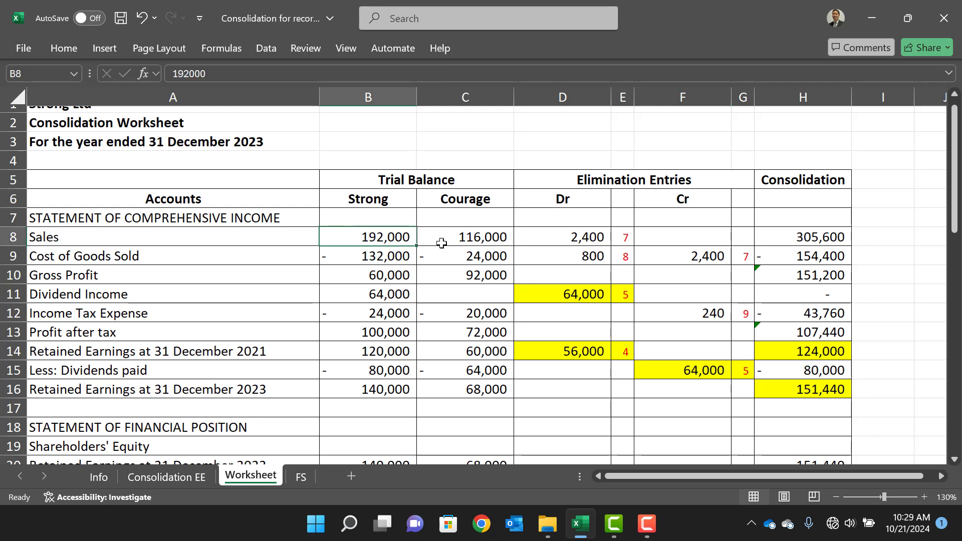
pyautogui.click(485, 239)
pyautogui.click(586, 235)
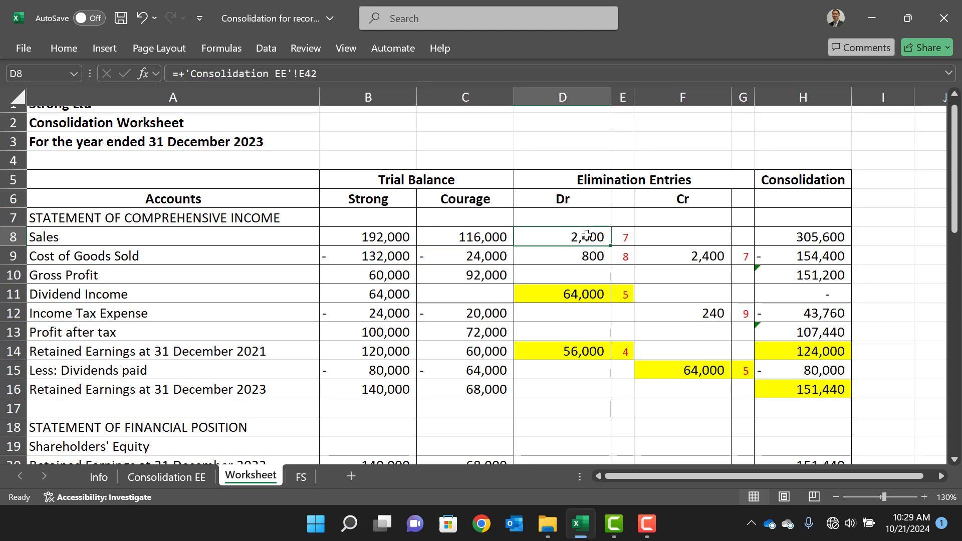
pyautogui.click(840, 235)
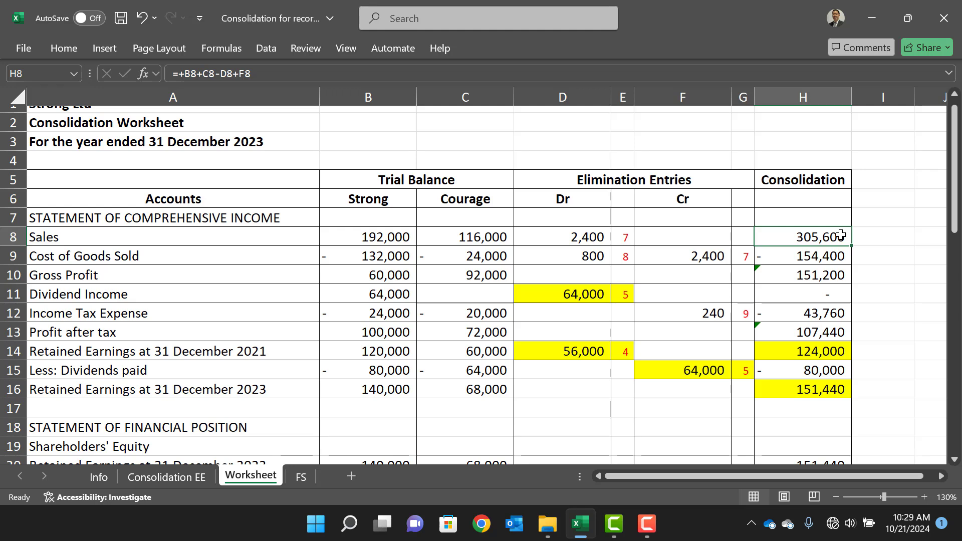
# - Go over the Strong and Courage Sales amounts in B8 and C8 again, and the elimination debit in D8
pyautogui.click(376, 237)
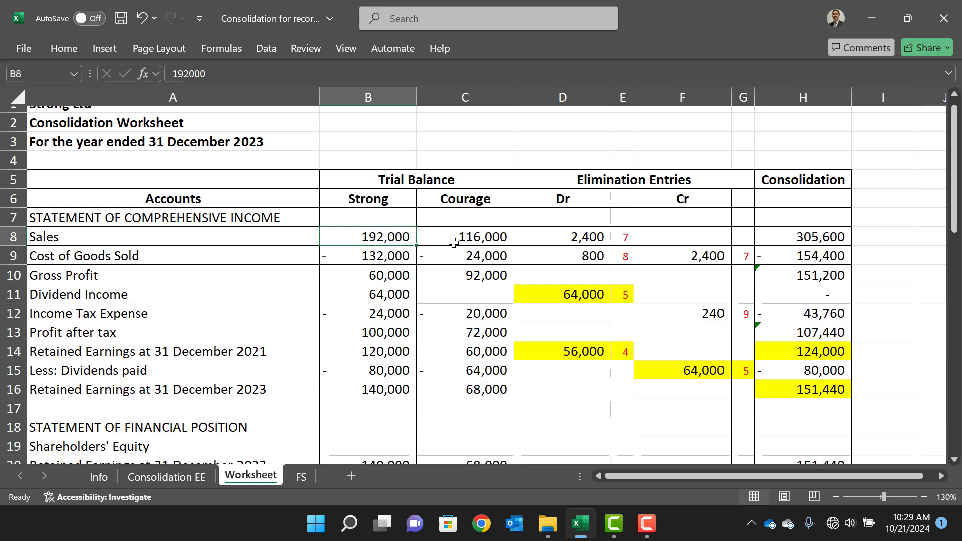
pyautogui.click(482, 237)
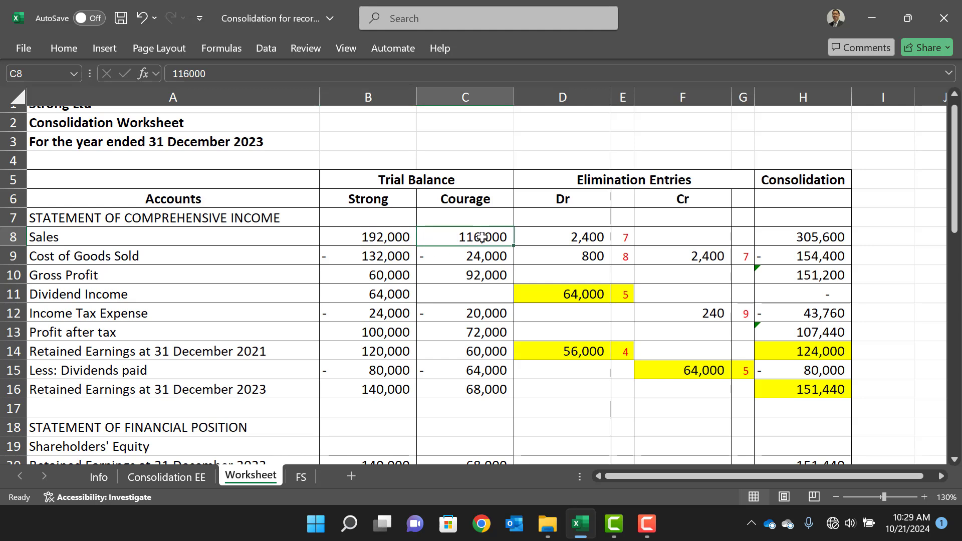
pyautogui.click(386, 234)
pyautogui.click(449, 237)
pyautogui.click(561, 239)
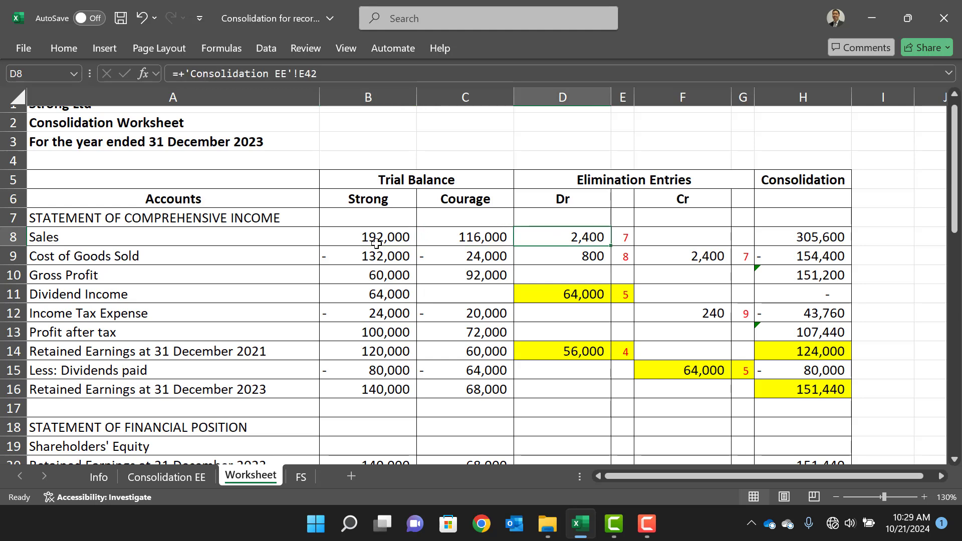
# - Inspect the consolidated Sales formula in H8 and trace it to its source cells, starting from Strong's amount in B8
pyautogui.click(786, 239)
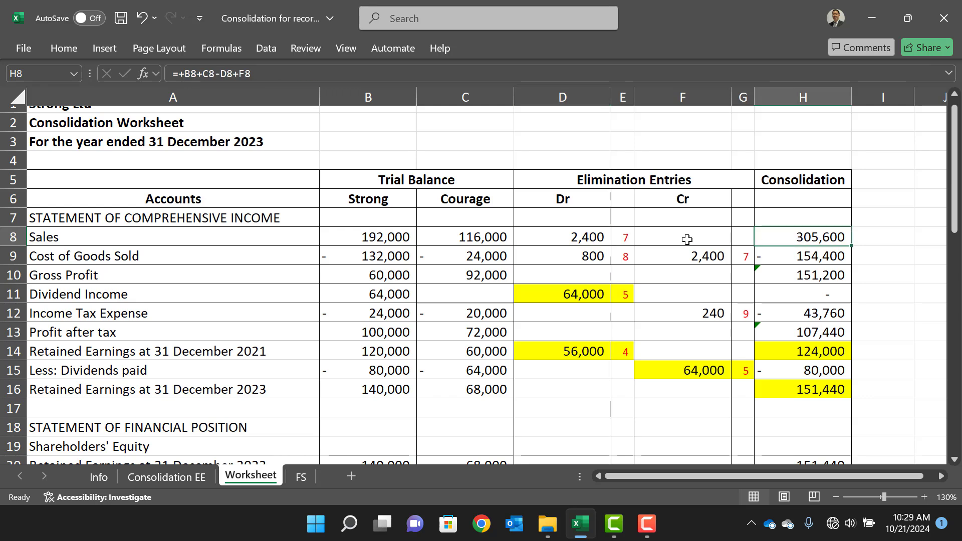
pyautogui.click(383, 237)
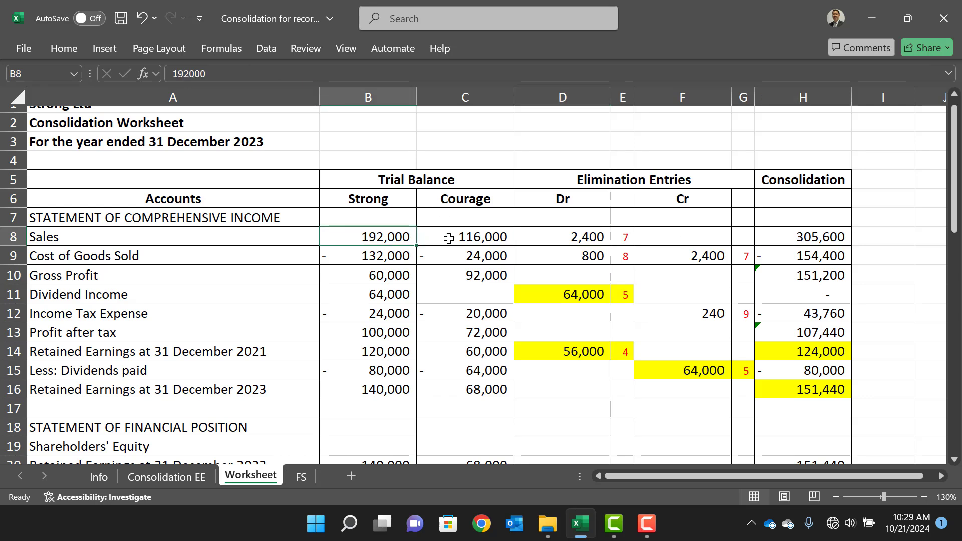
pyautogui.doubleClick(825, 233)
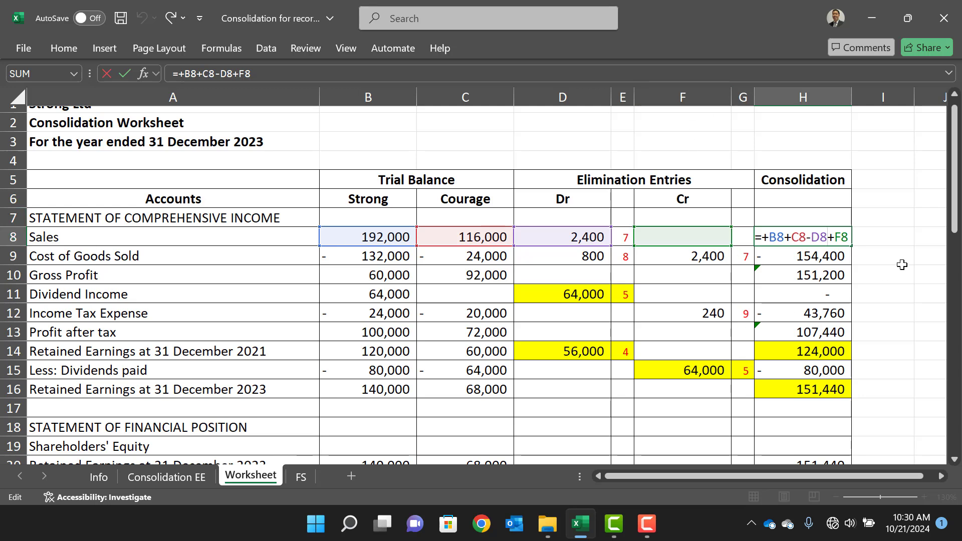
pyautogui.hotkey('ctrl', 'Return')
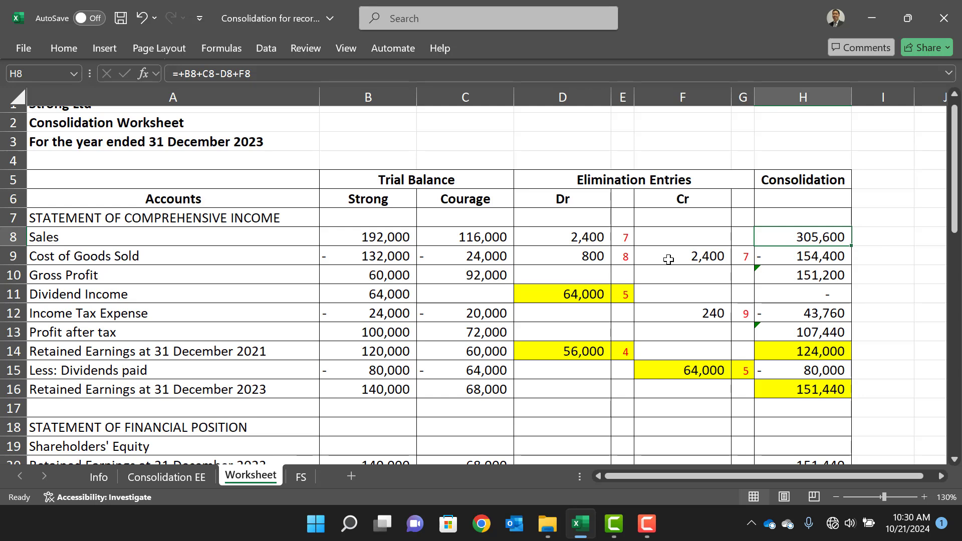
# - Examine the consolidated Cost of Goods Sold formula in H9 alongside Strong's amount in B9
pyautogui.doubleClick(814, 257)
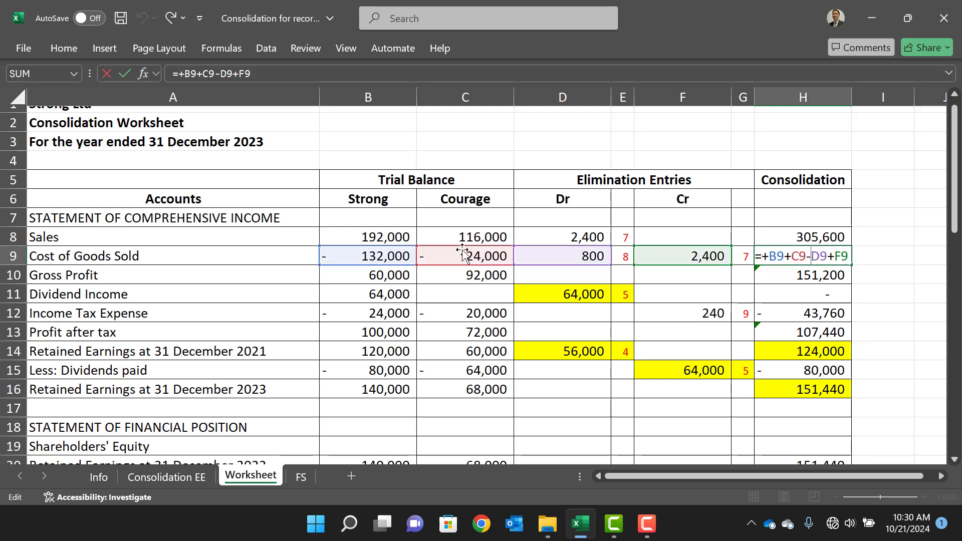
pyautogui.press('Escape')
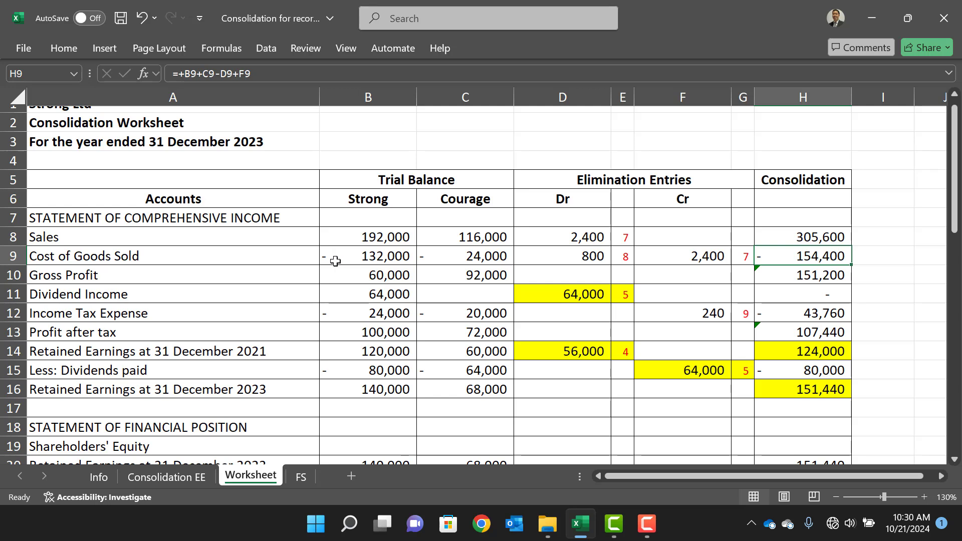
pyautogui.click(367, 256)
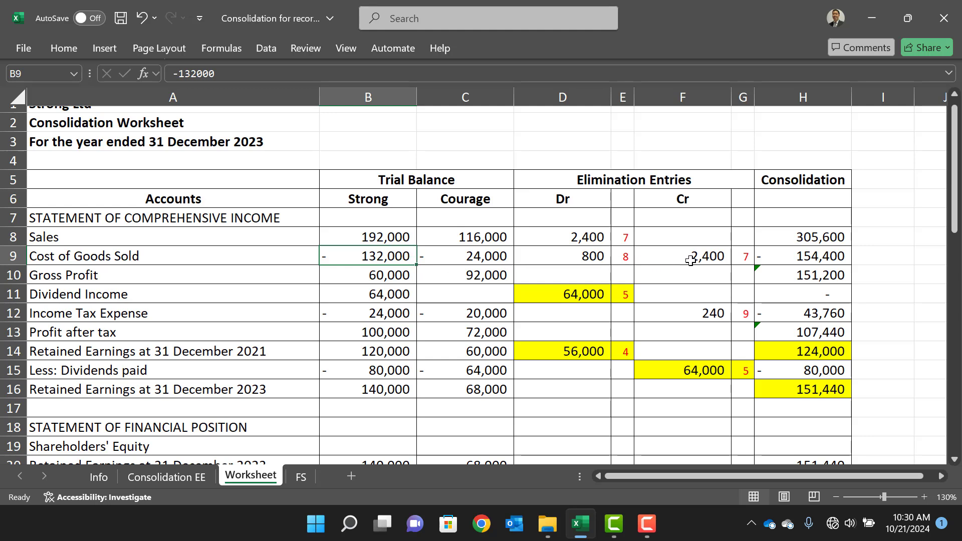
pyautogui.click(779, 257)
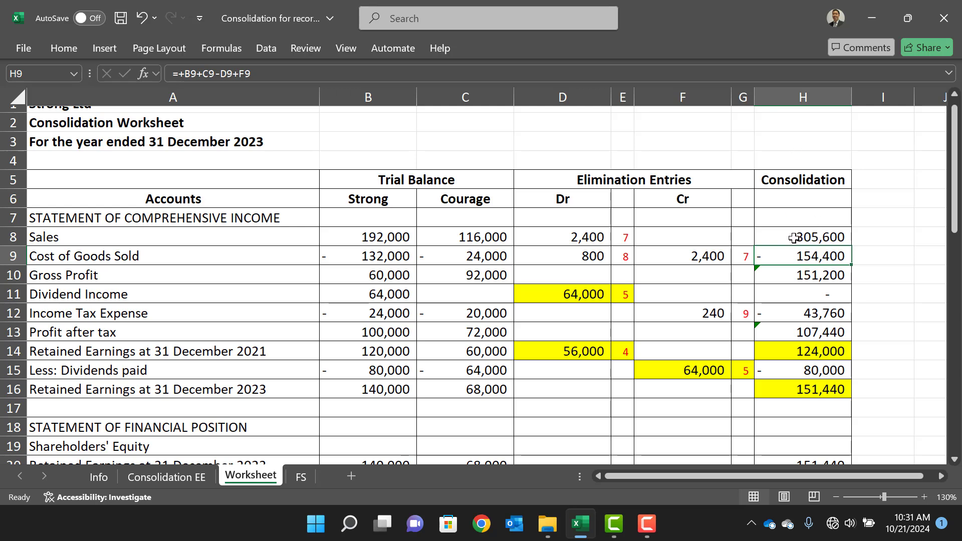
# - Review the Dividend Income elimination in D11 and highlight the elimination and consolidation block D11:H16
pyautogui.click(599, 293)
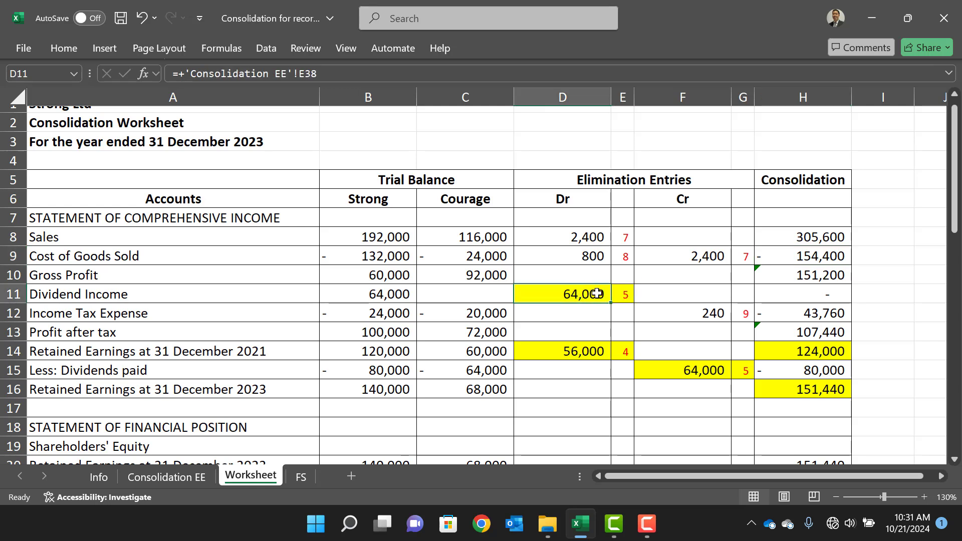
pyautogui.moveTo(597, 293); pyautogui.dragTo(799, 391)
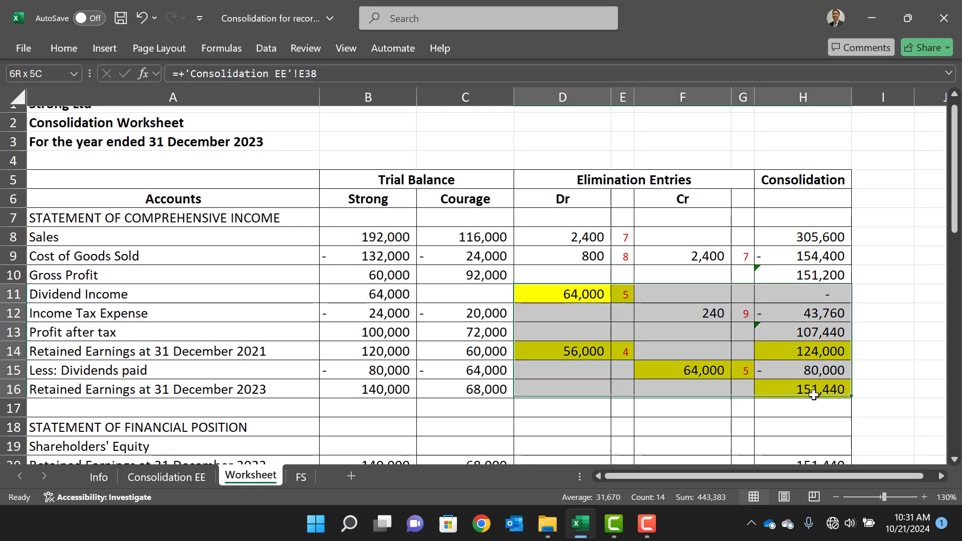
pyautogui.click(581, 294)
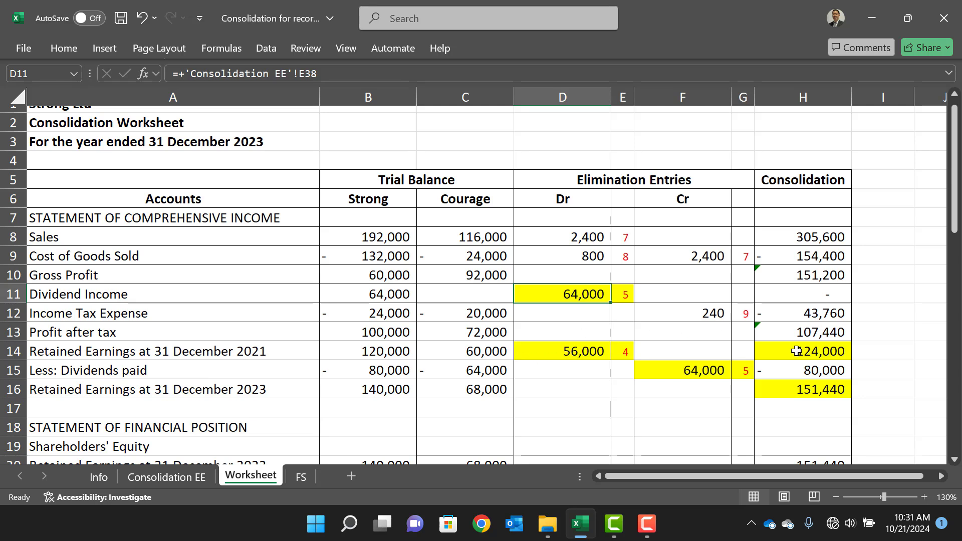
# - Highlight the retained earnings and dividends rows A14:H16, and compare the elimination debit in D14 with Courage's balance in C14
pyautogui.click(51, 352)
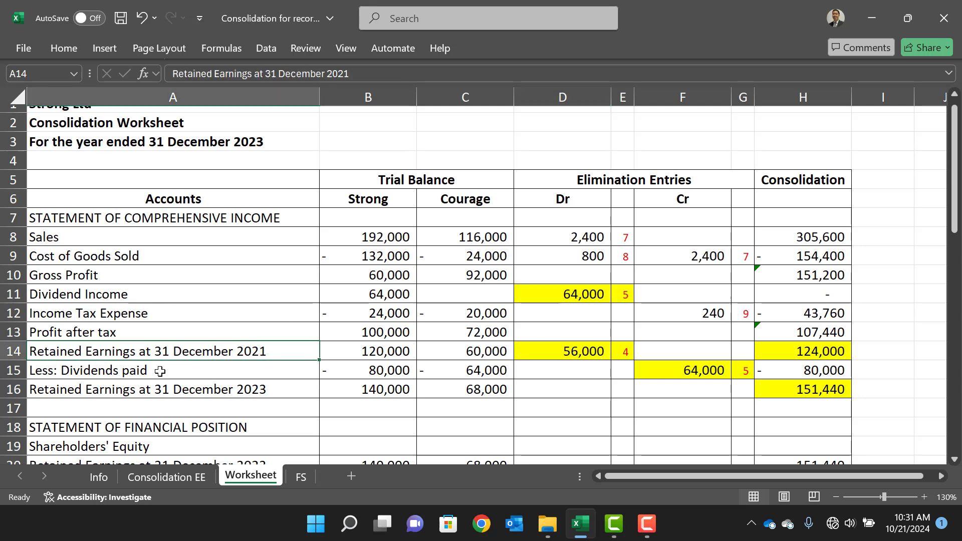
pyautogui.moveTo(160, 371); pyautogui.dragTo(848, 385)
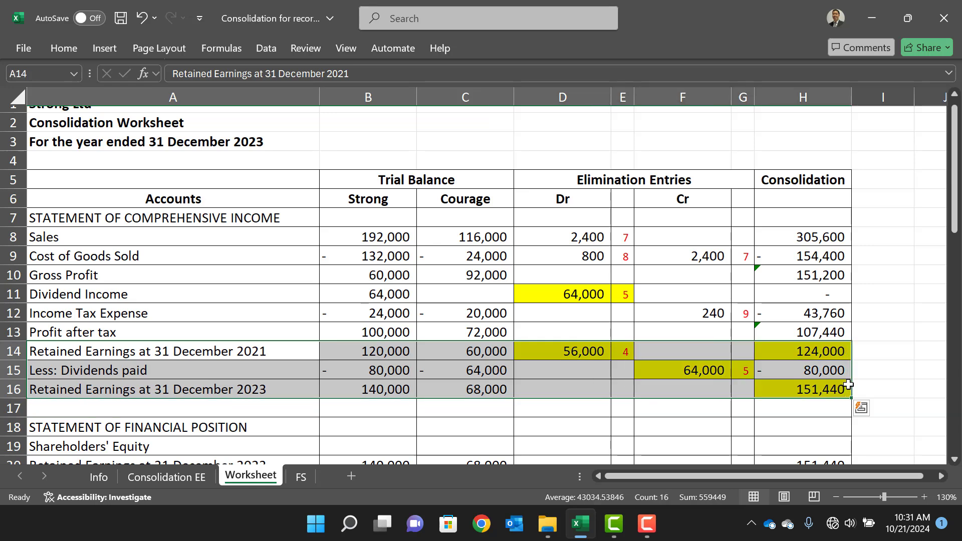
pyautogui.click(575, 354)
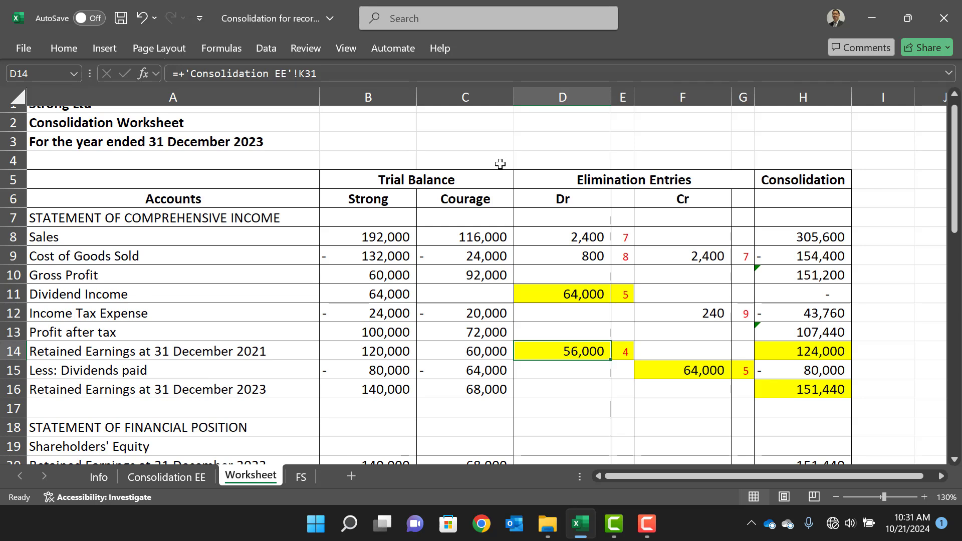
pyautogui.click(472, 350)
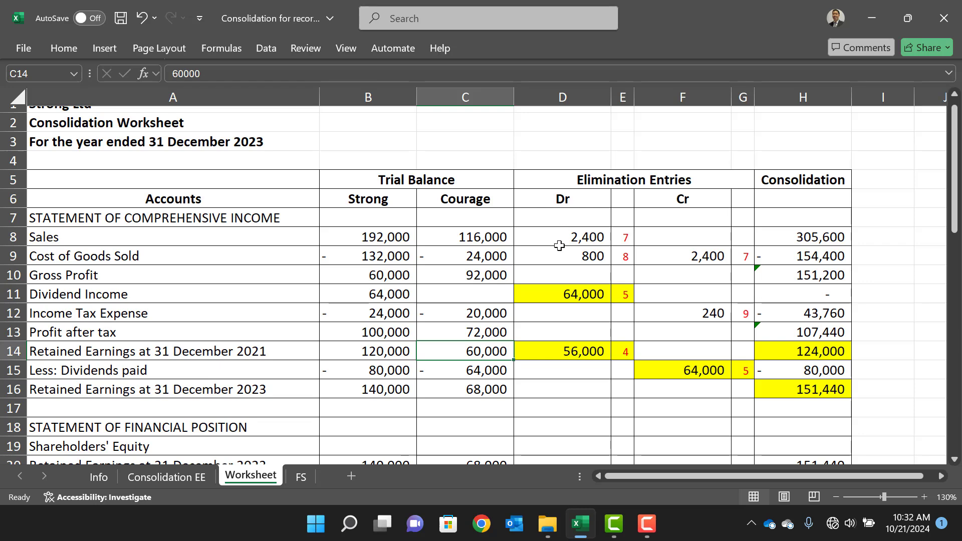
# - Check Courage's Share Capital in C21 and select the equity elimination debits in D21:D23
pyautogui.scroll(-2, 561, 257)
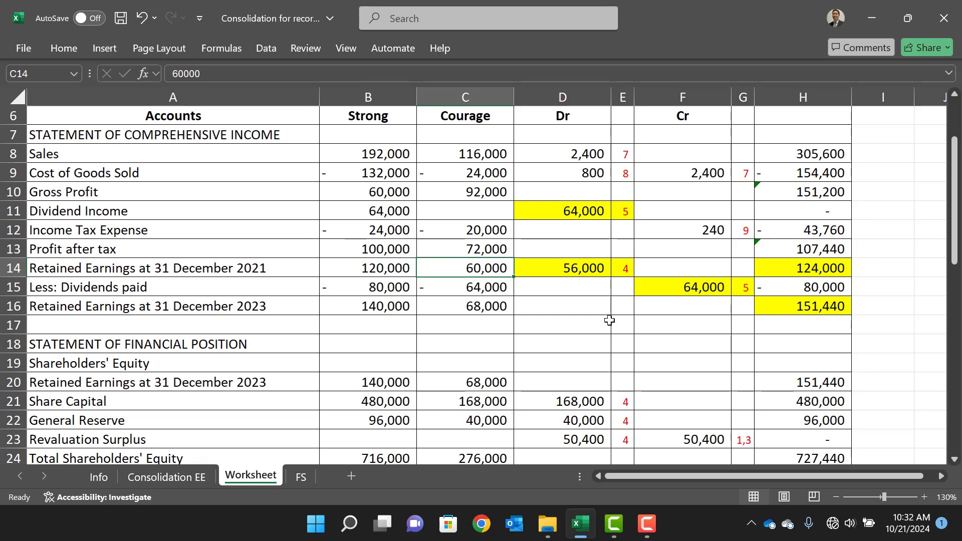
pyautogui.scroll(1, 609, 321)
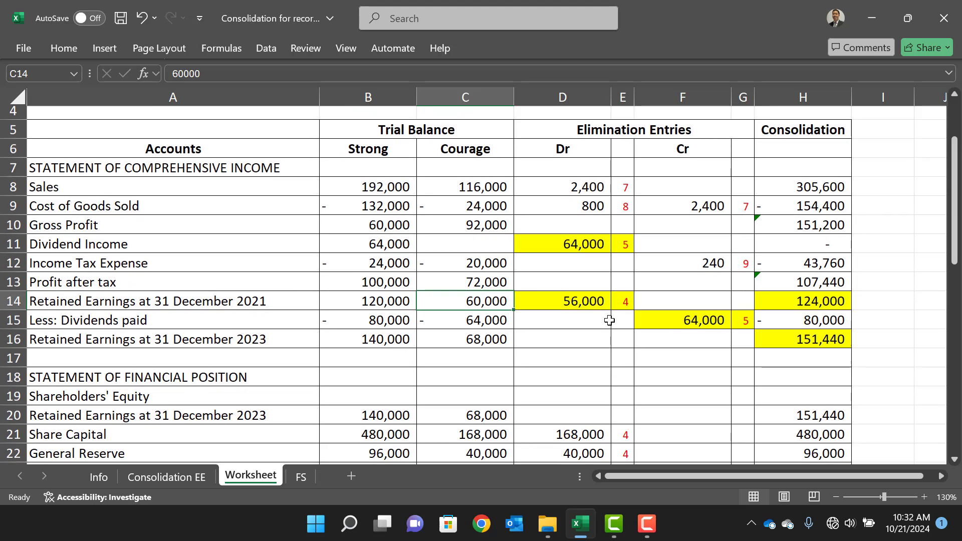
pyautogui.scroll(-1, 609, 321)
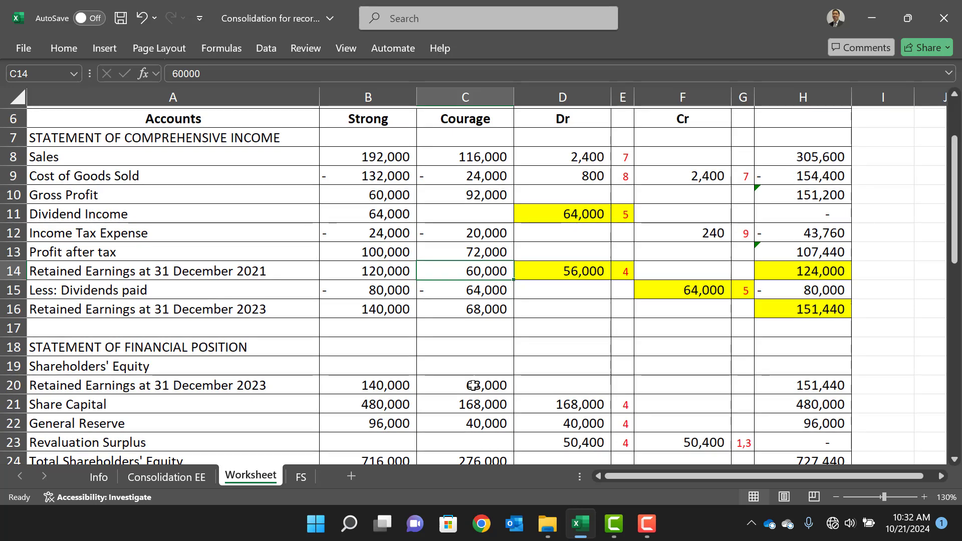
pyautogui.click(480, 406)
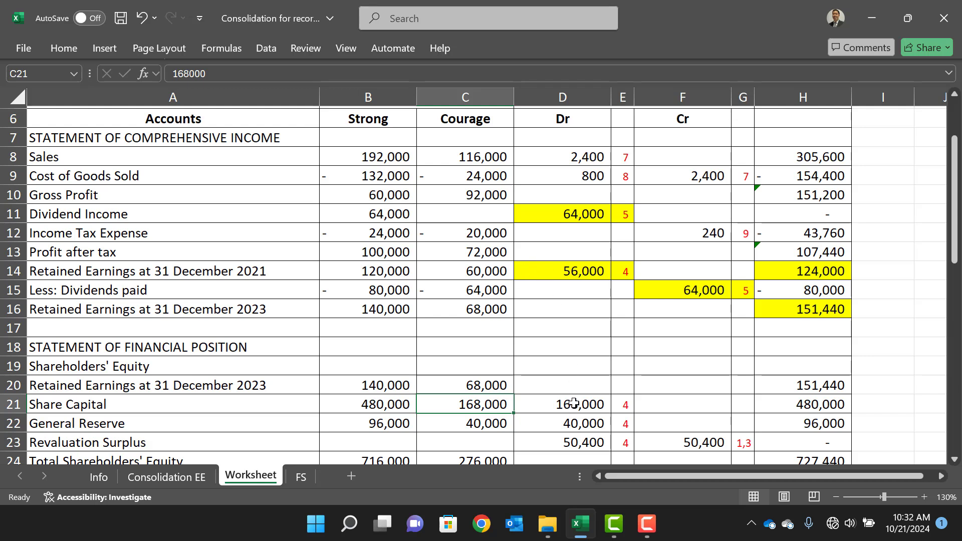
pyautogui.moveTo(573, 403); pyautogui.dragTo(576, 443)
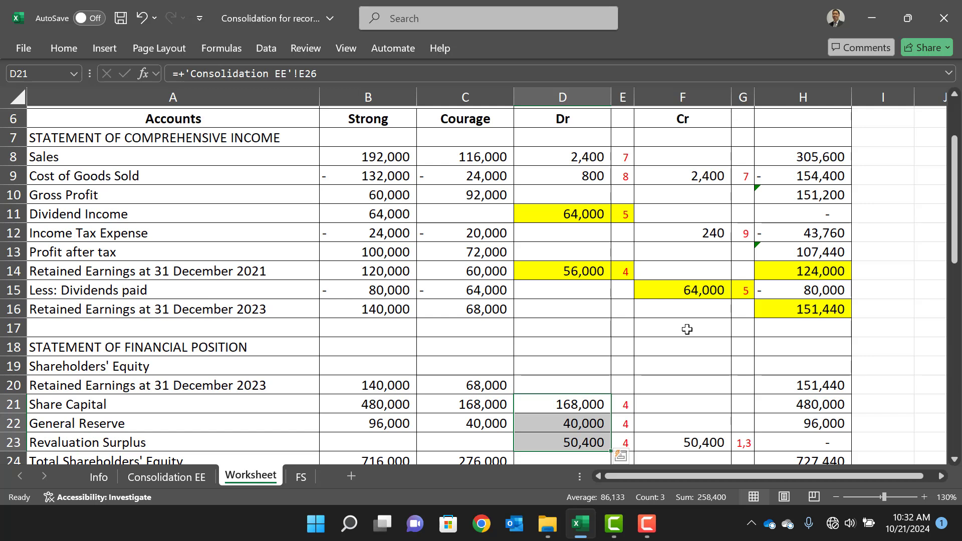
# - Read the note on Courage's acquisition and equity composition in rows 30 and 31 of the Info sheet
pyautogui.click(104, 476)
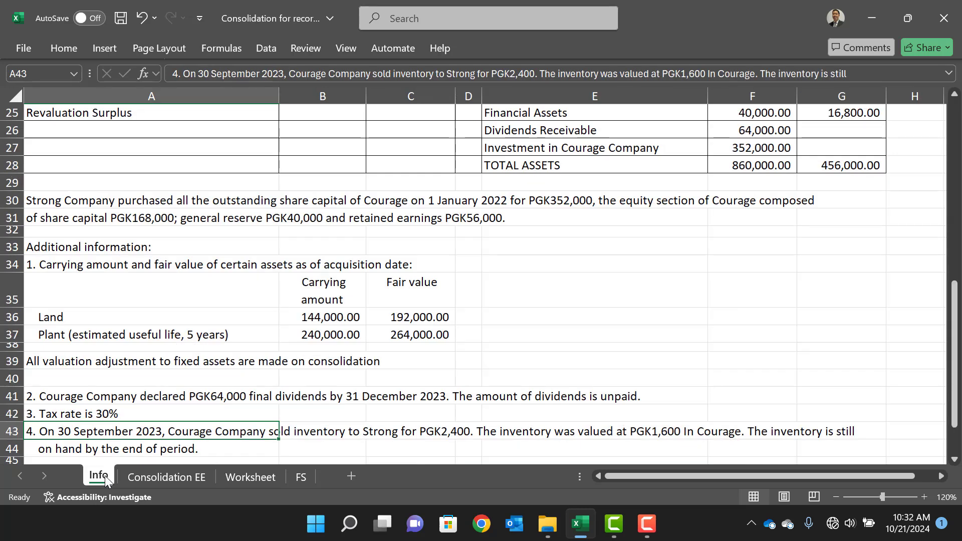
pyautogui.moveTo(30, 198); pyautogui.dragTo(769, 224)
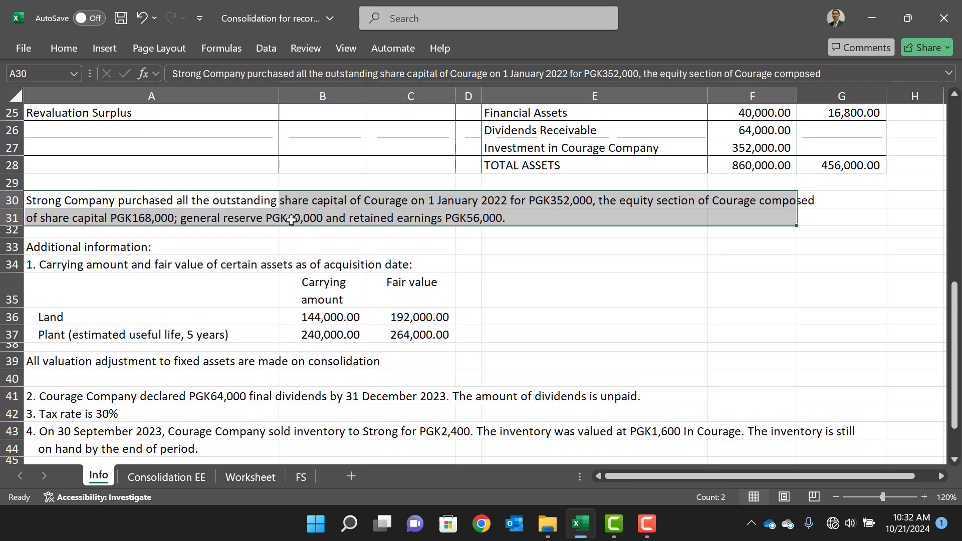
pyautogui.click(486, 219)
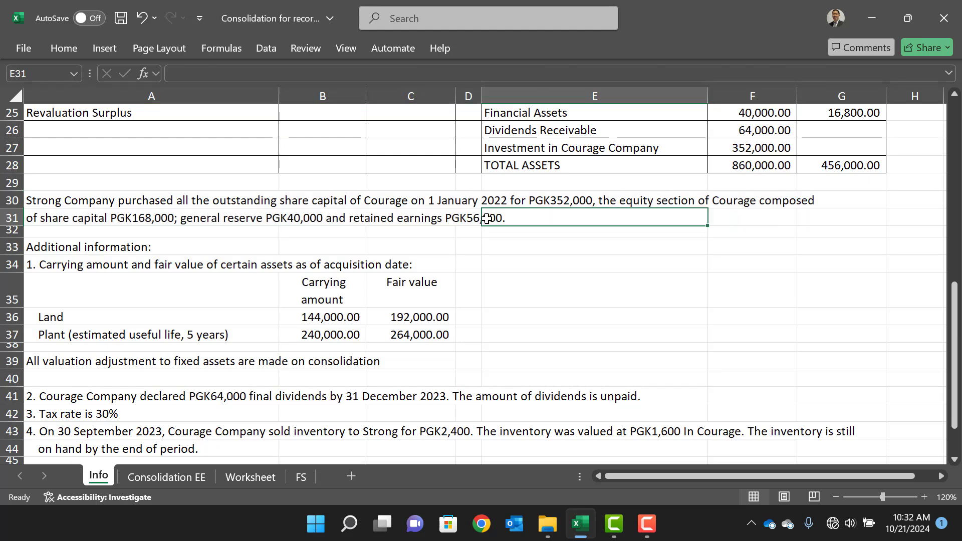
# - Locate elimination entry 4 on Consolidation EE and inspect its Retained earnings debit in E28
pyautogui.click(196, 481)
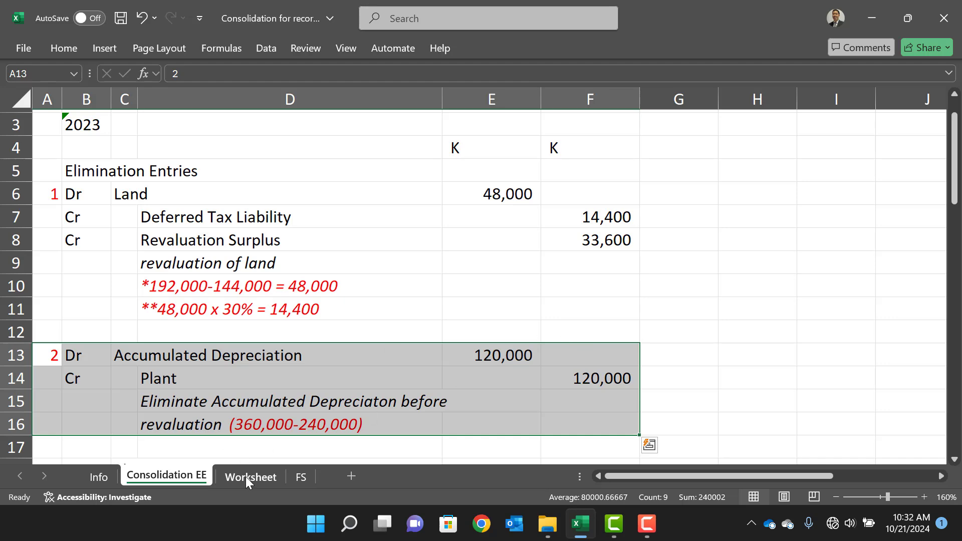
pyautogui.scroll(-6, 423, 346)
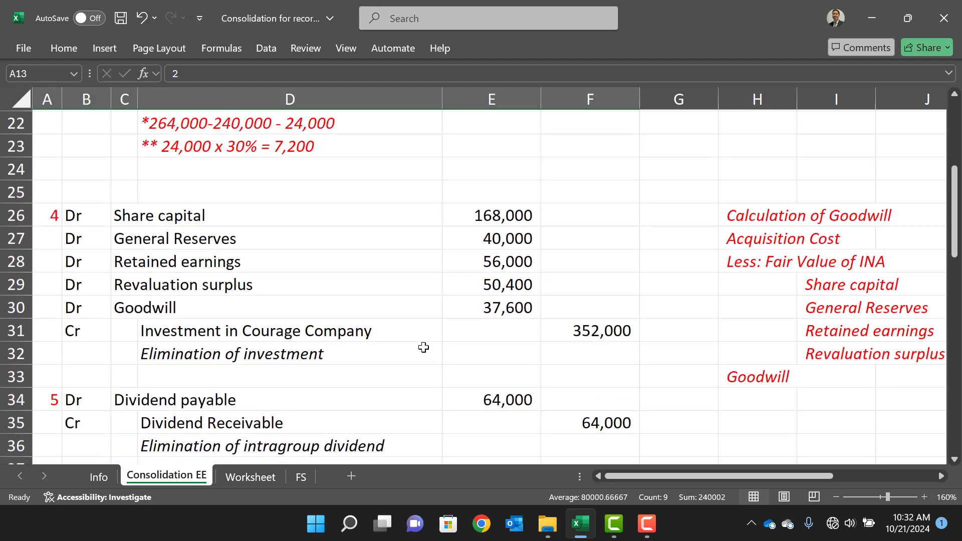
pyautogui.scroll(-1, 423, 348)
pyautogui.click(510, 208)
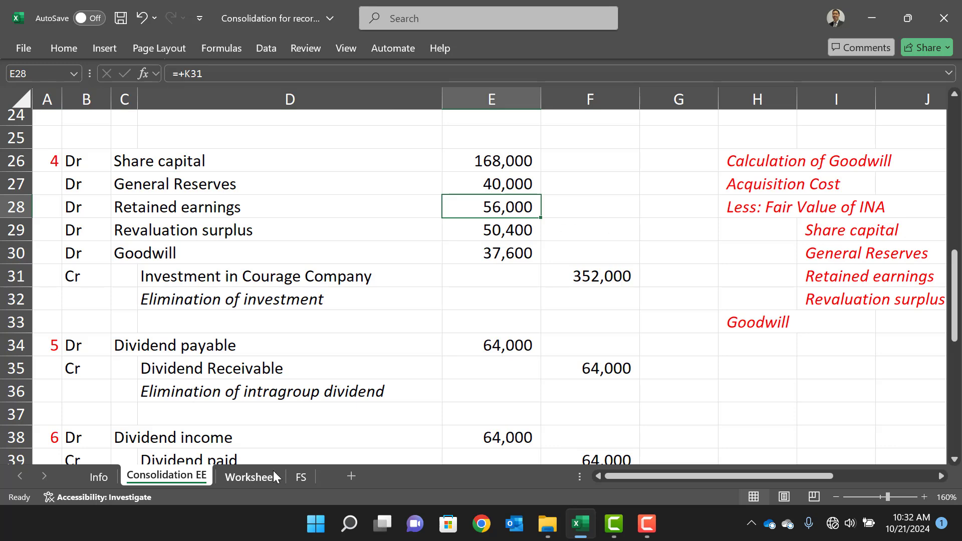
# - Review Courage's equity balances on Info, including General Reserve in C24, against the acquisition note and additional information
pyautogui.click(99, 477)
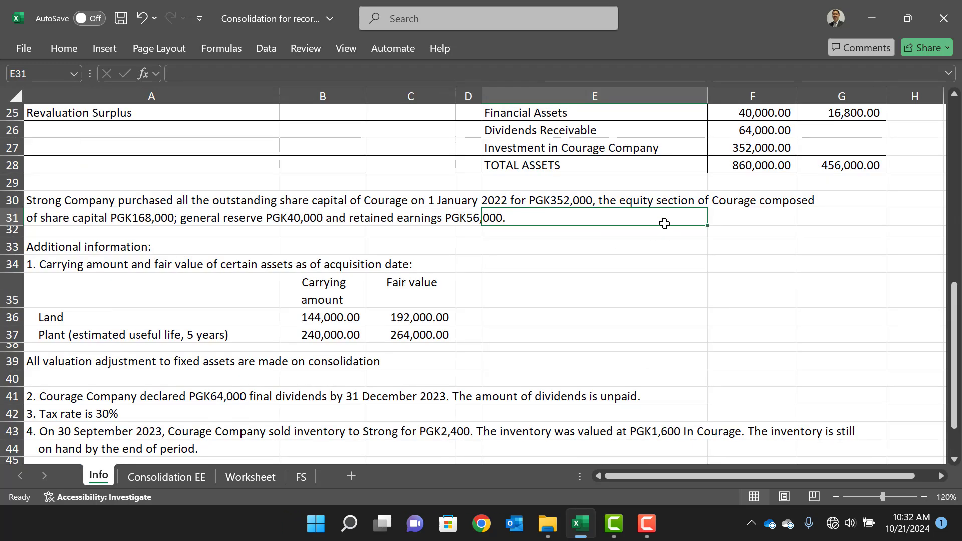
pyautogui.scroll(5, 664, 224)
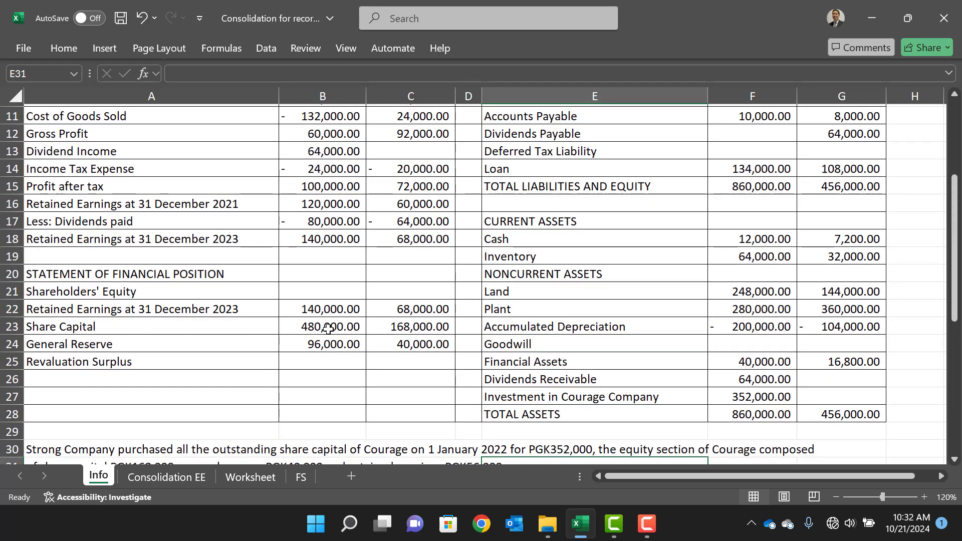
pyautogui.click(413, 346)
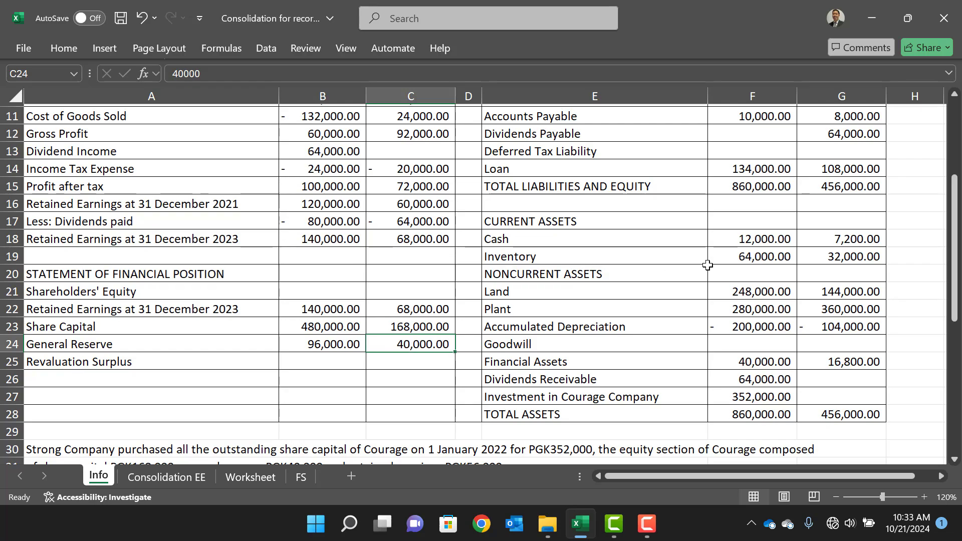
pyautogui.scroll(3, 706, 265)
pyautogui.scroll(-9, 708, 265)
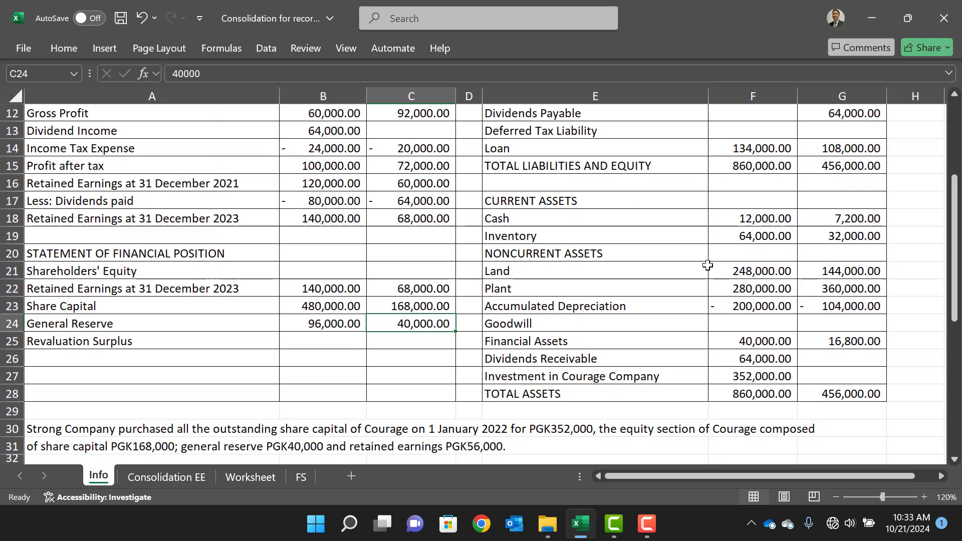
pyautogui.scroll(1, 707, 265)
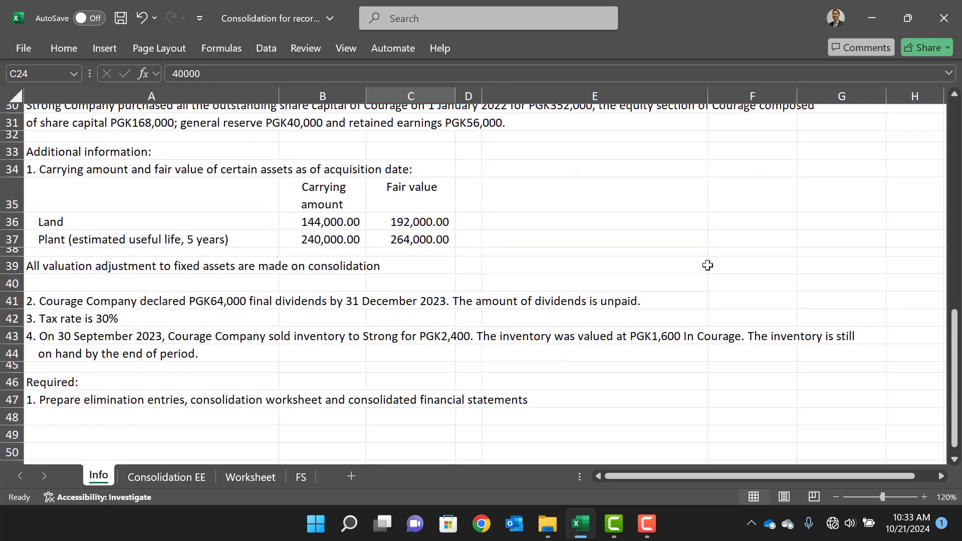
pyautogui.scroll(4, 707, 265)
pyautogui.scroll(-1, 708, 265)
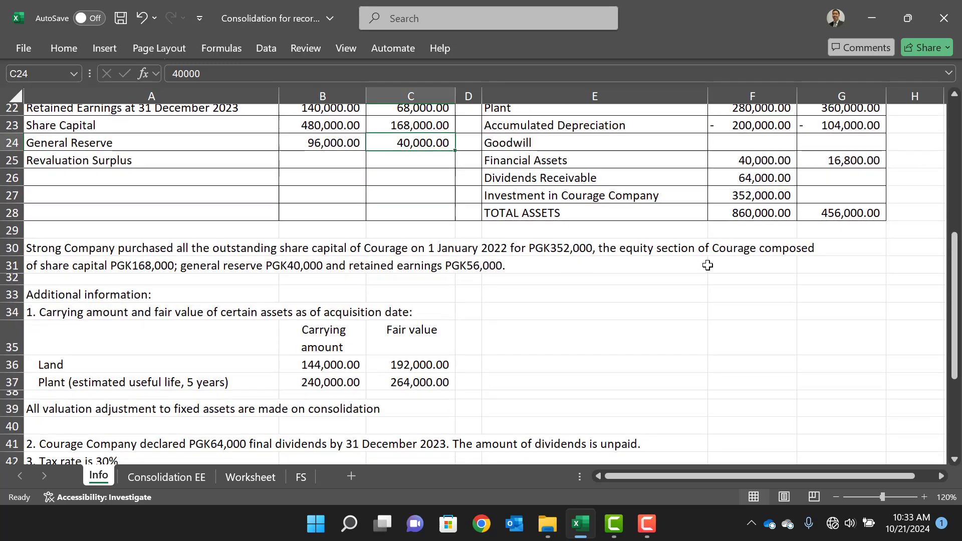
pyautogui.scroll(1, 682, 249)
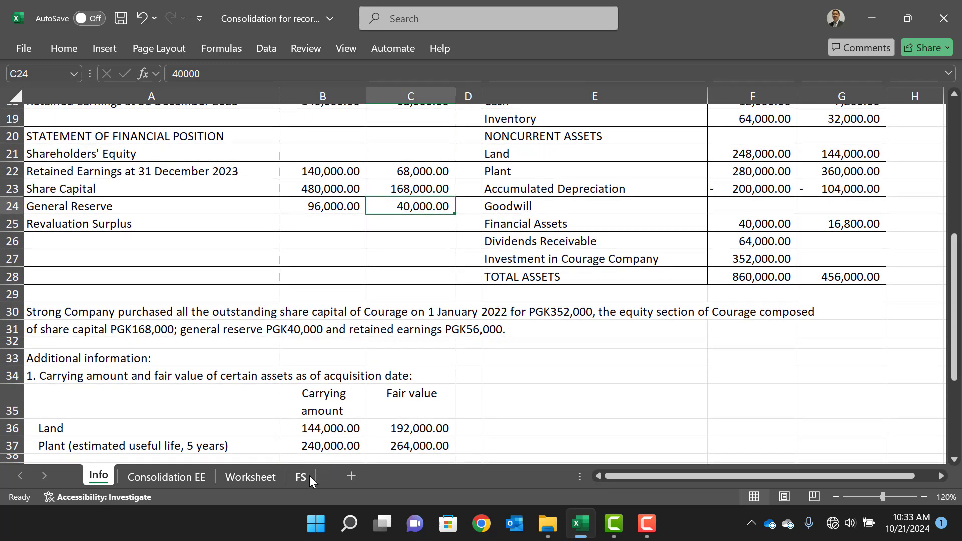
# - Return to Worksheet and revisit Courage's Retained Earnings at 31 December 2021 in C14
pyautogui.click(253, 477)
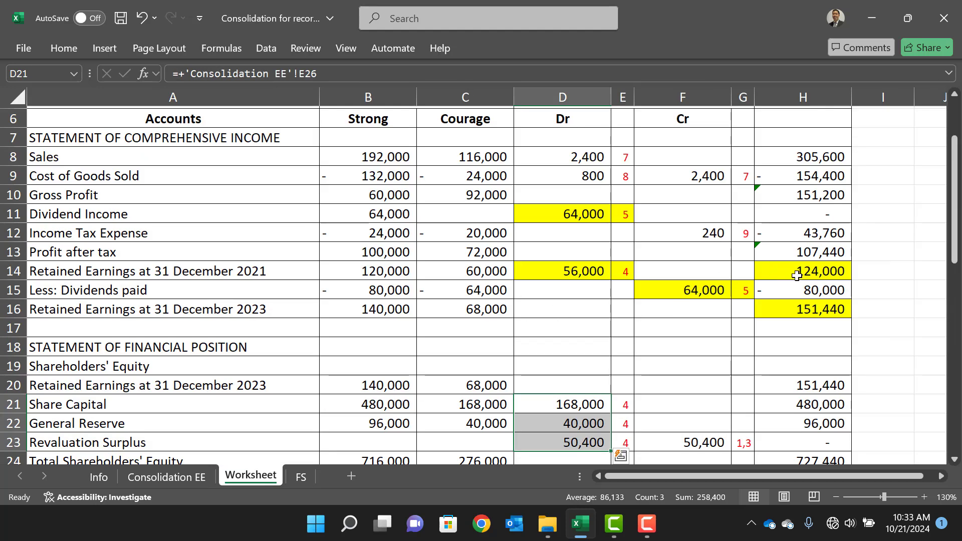
pyautogui.click(461, 271)
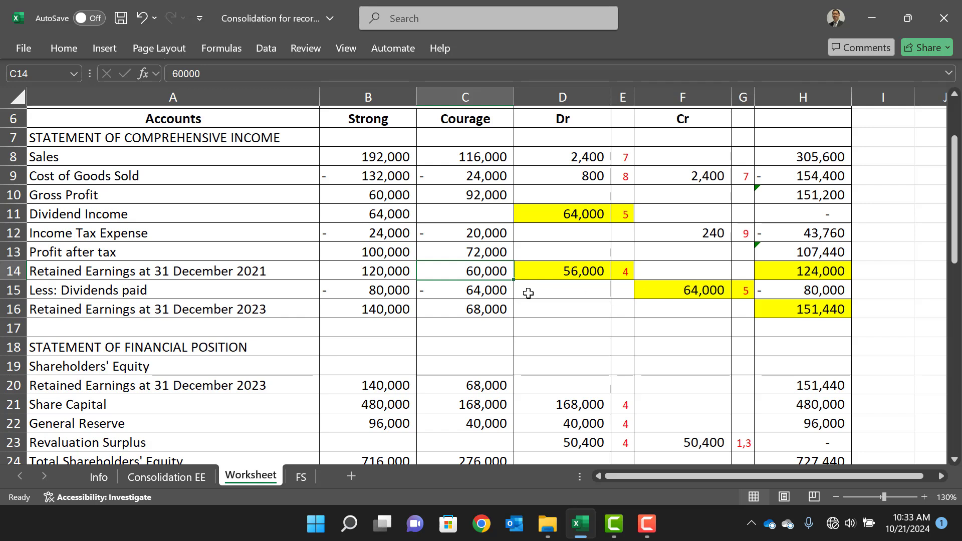
# - Inspect the consolidated opening Retained Earnings in H14 with its elimination in D14, and Dividends paid in H15 with B15 and F15
pyautogui.click(564, 273)
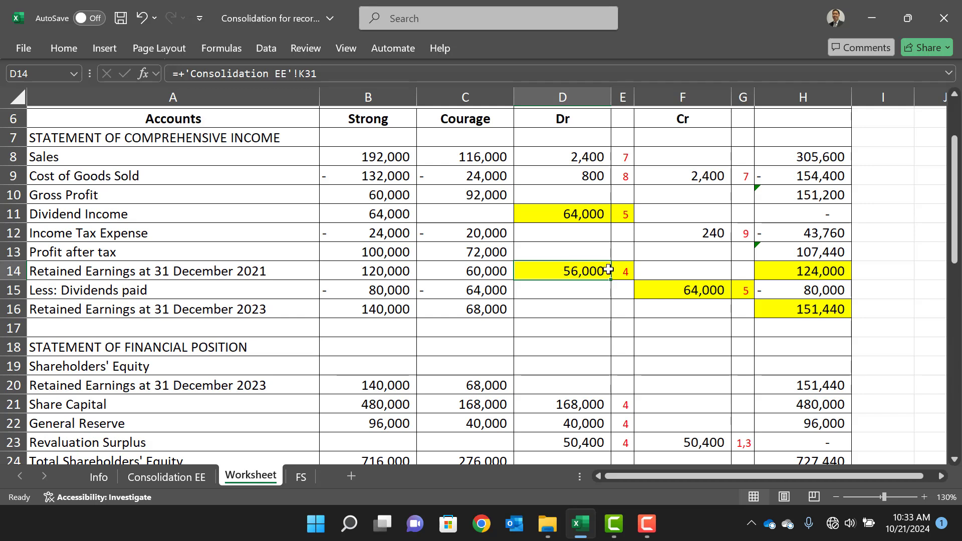
pyautogui.click(798, 274)
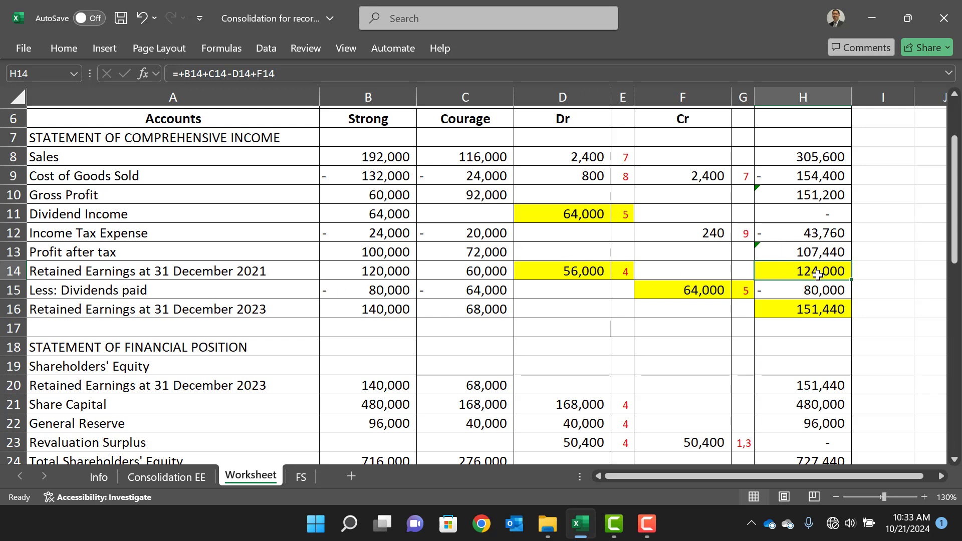
pyautogui.click(806, 293)
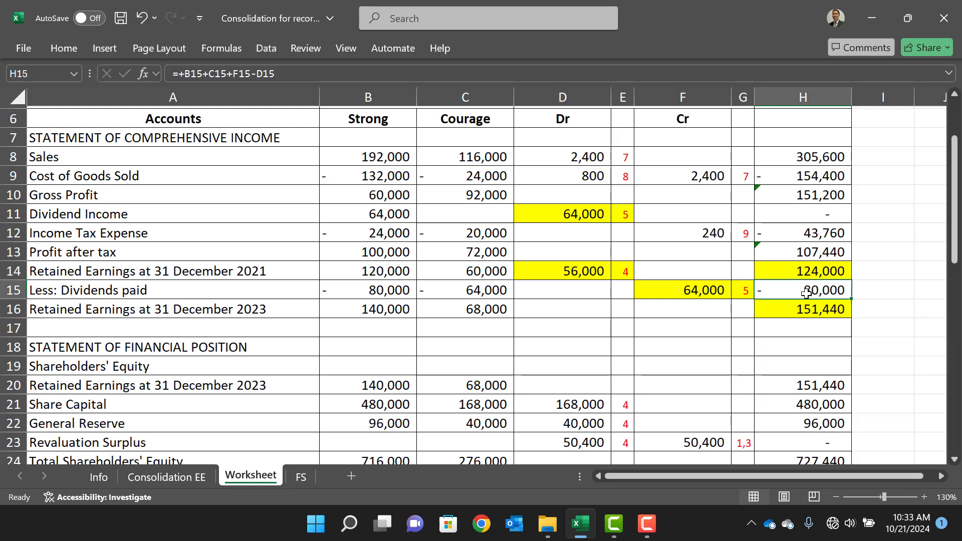
pyautogui.click(379, 290)
pyautogui.click(694, 288)
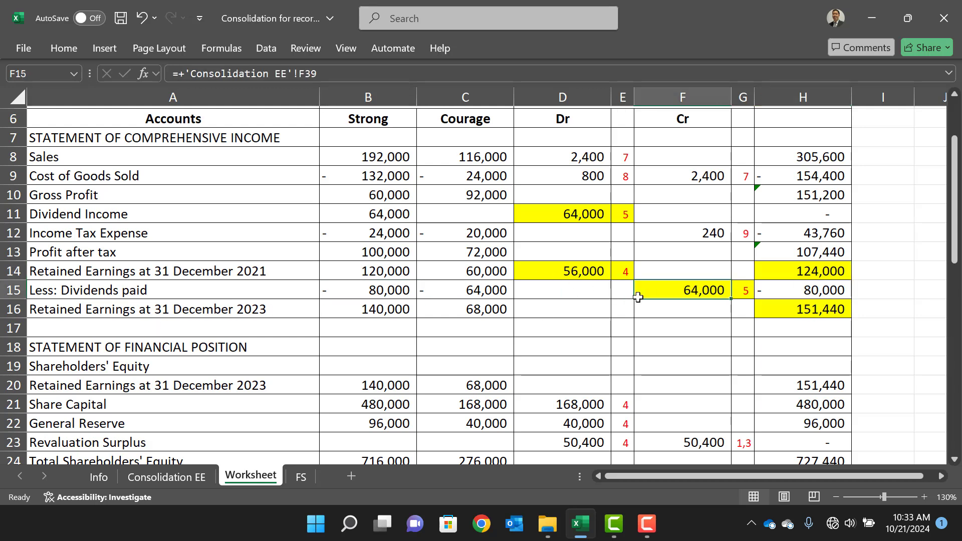
# - Compare the consolidated closing Retained Earnings in H16 with the individual balances in B16:C16 and its components in H13:H15
pyautogui.click(830, 312)
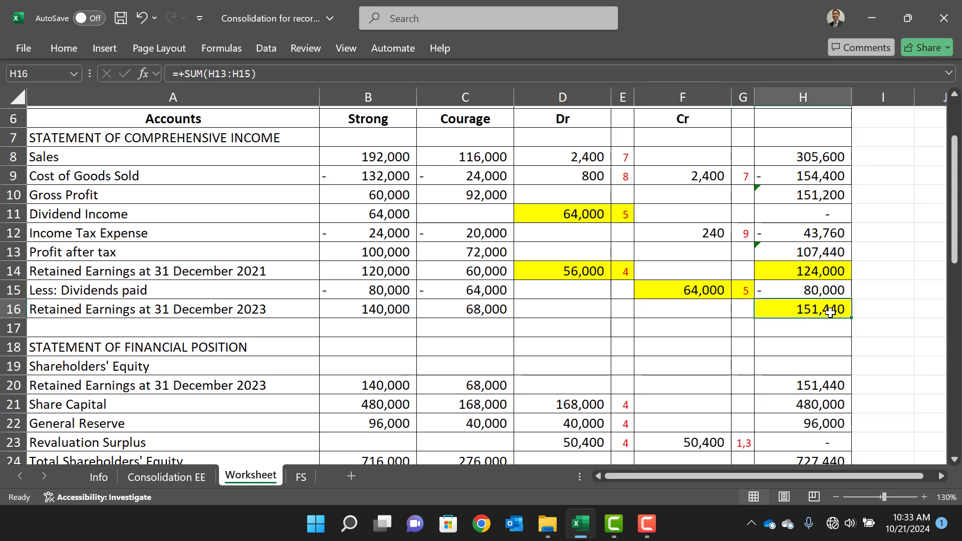
pyautogui.moveTo(365, 307); pyautogui.dragTo(457, 311)
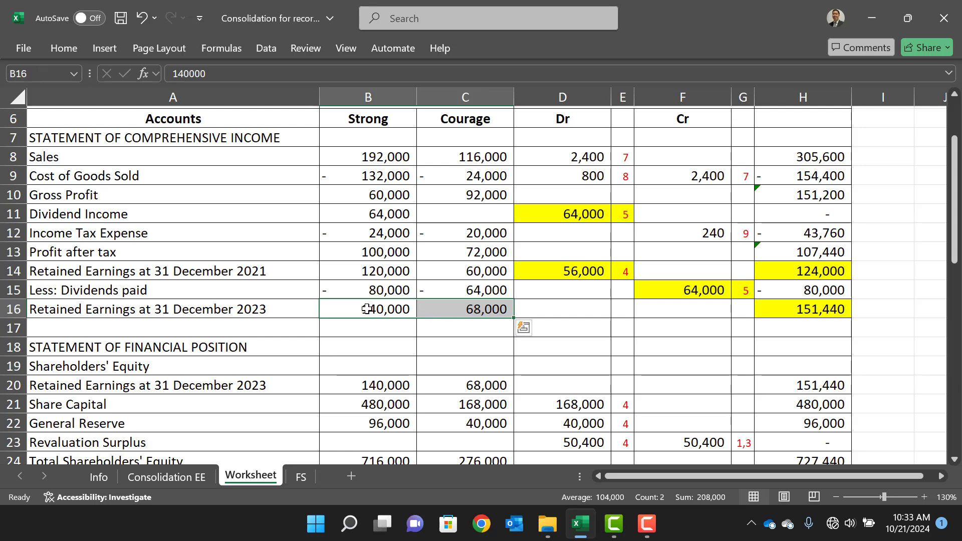
pyautogui.click(830, 270)
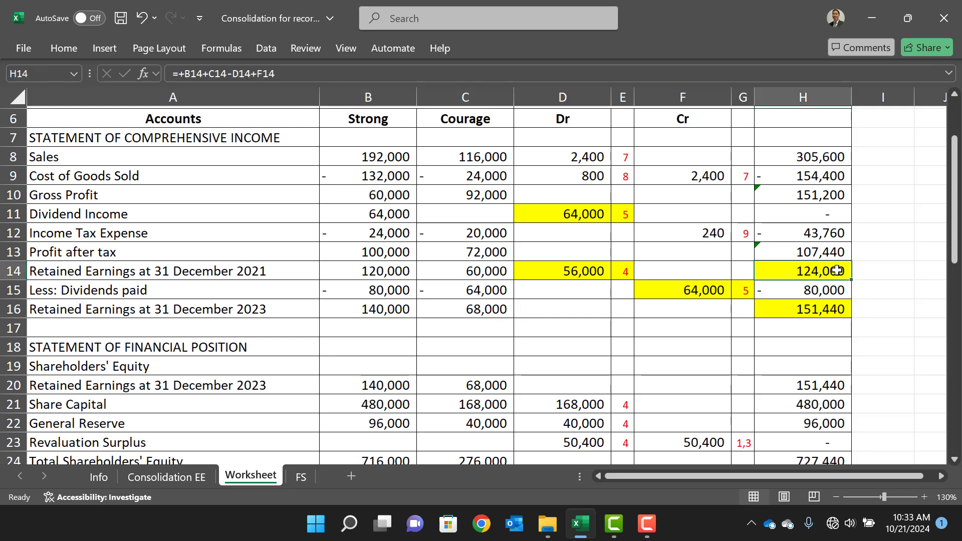
pyautogui.click(836, 251)
pyautogui.moveTo(836, 252); pyautogui.dragTo(840, 310)
pyautogui.click(840, 310)
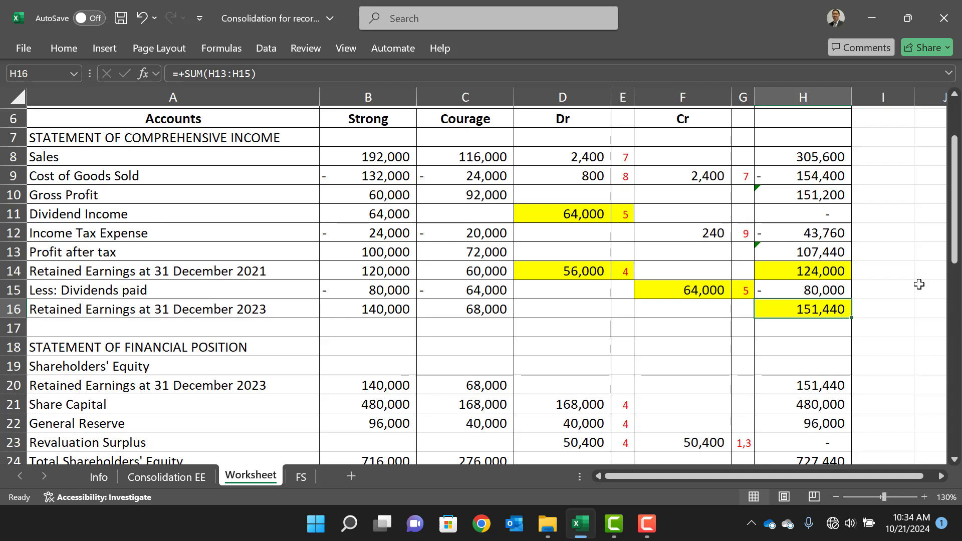
# - Retrace closing Retained Earnings from B16:C16 and H13:H16, including the elimination in D14, through to the equity line in H20
pyautogui.scroll(-2, 694, 212)
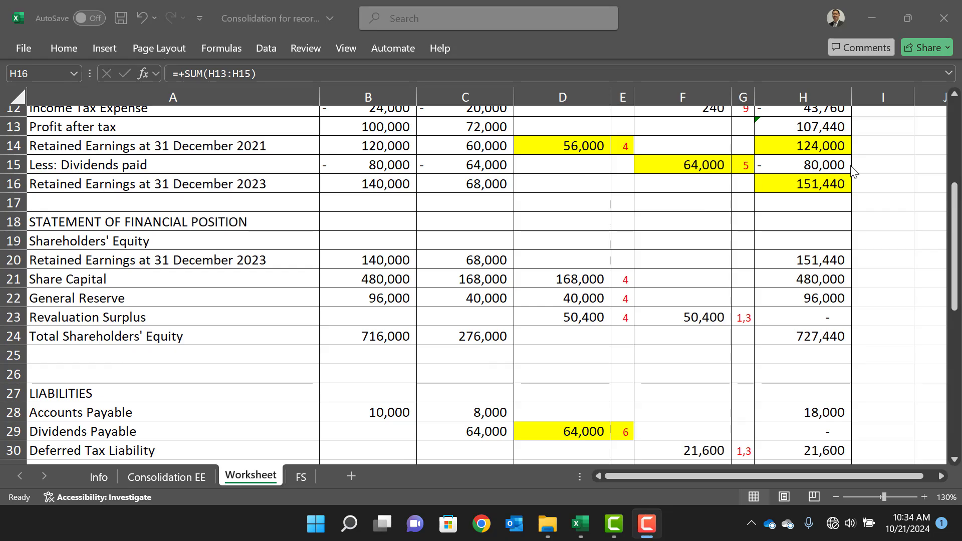
pyautogui.click(797, 185)
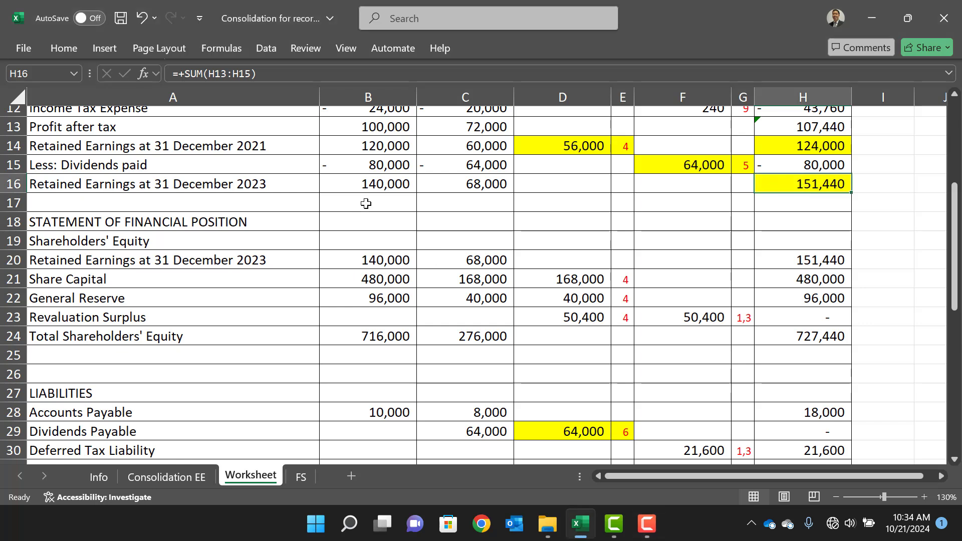
pyautogui.moveTo(377, 185); pyautogui.dragTo(468, 178)
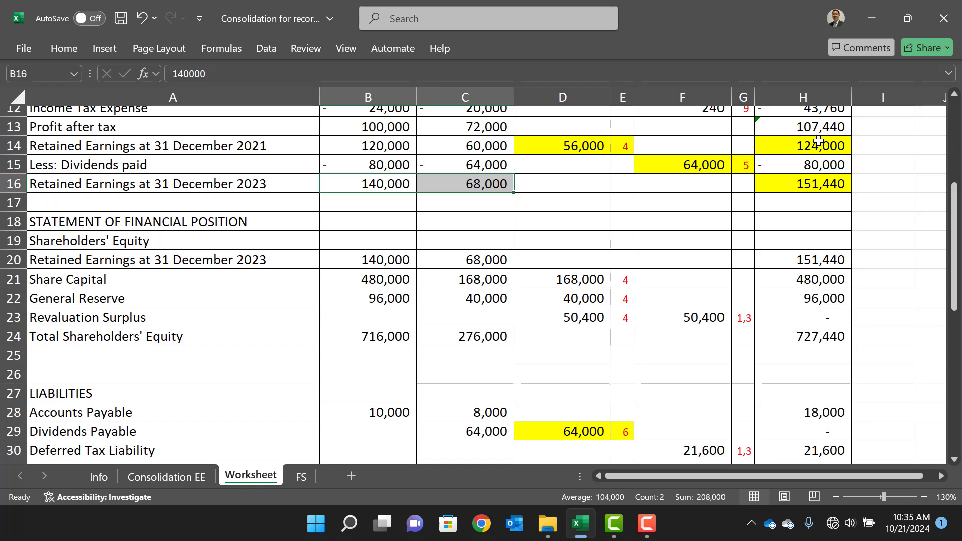
pyautogui.click(832, 126)
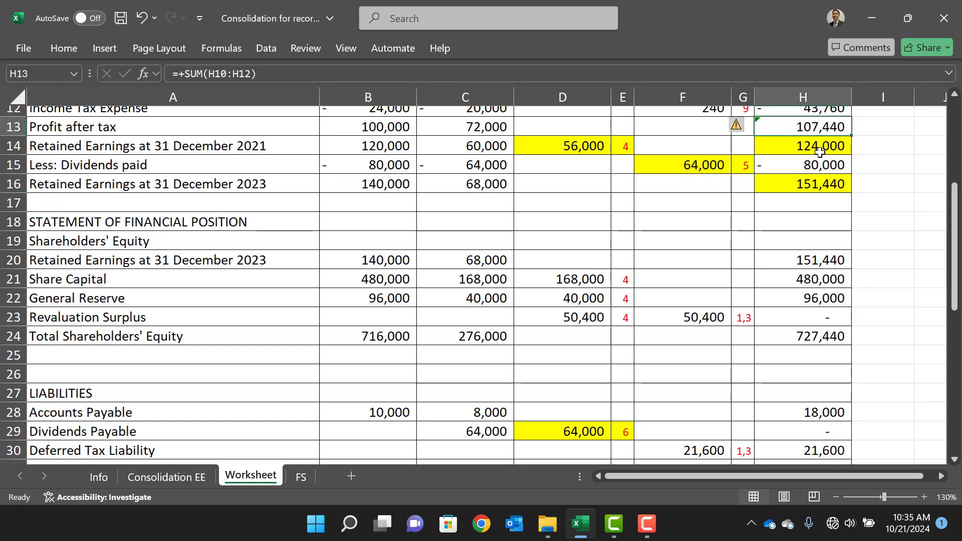
pyautogui.click(817, 149)
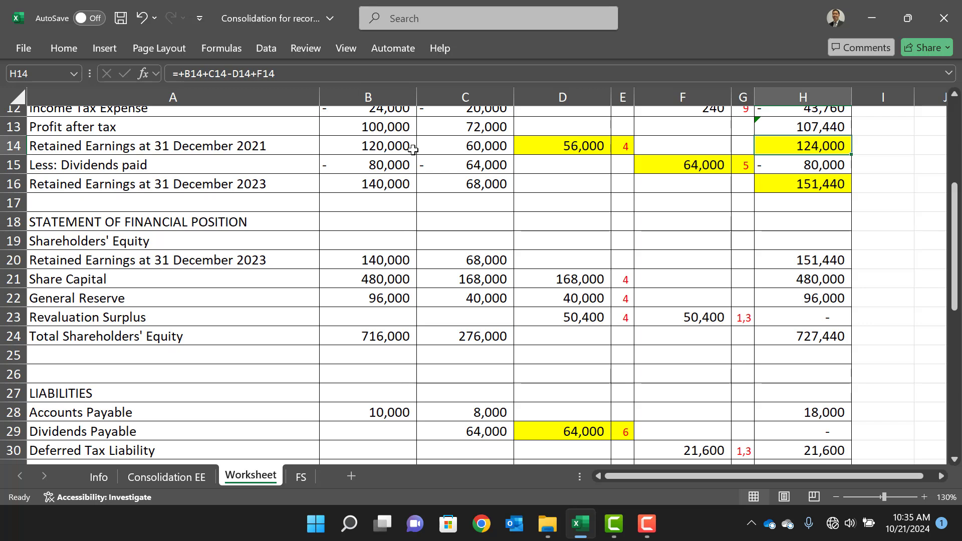
pyautogui.click(583, 148)
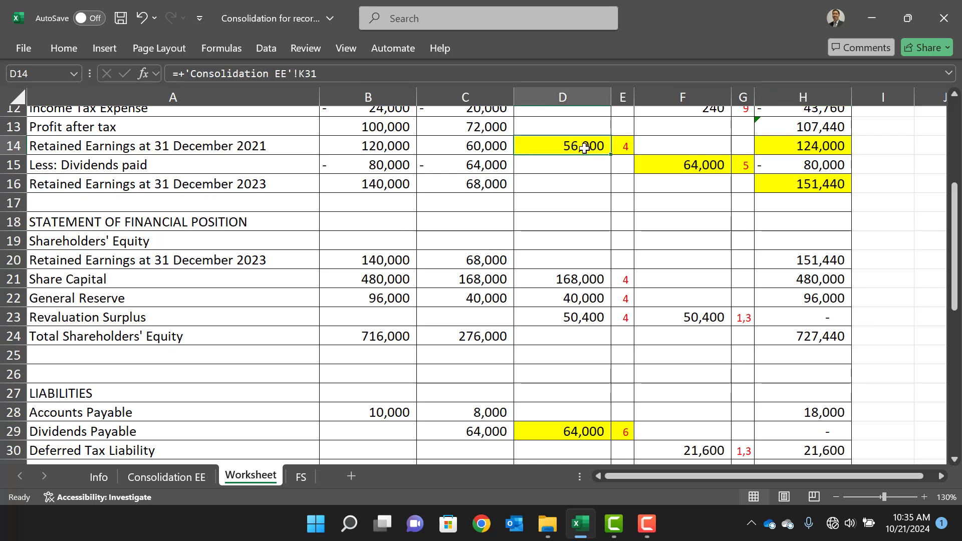
pyautogui.click(822, 166)
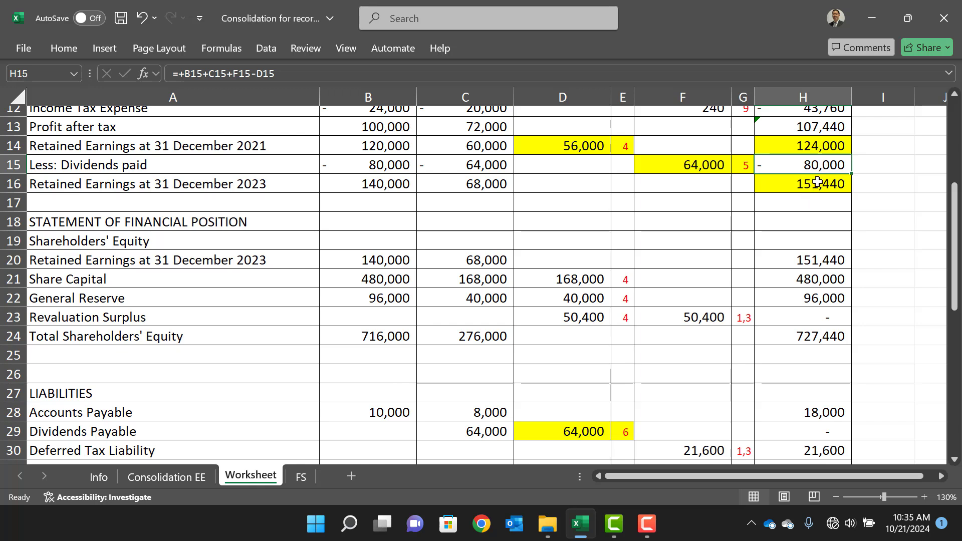
pyautogui.click(820, 189)
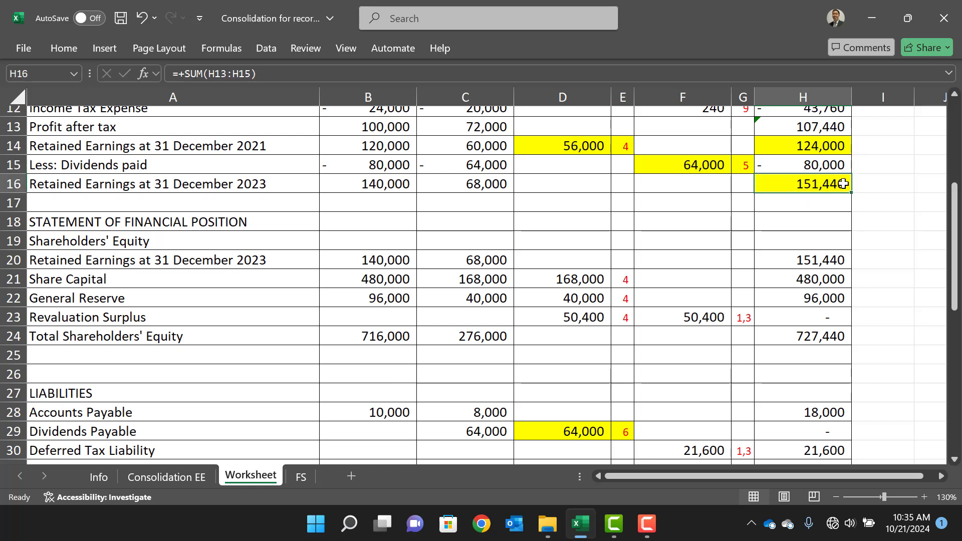
pyautogui.click(832, 259)
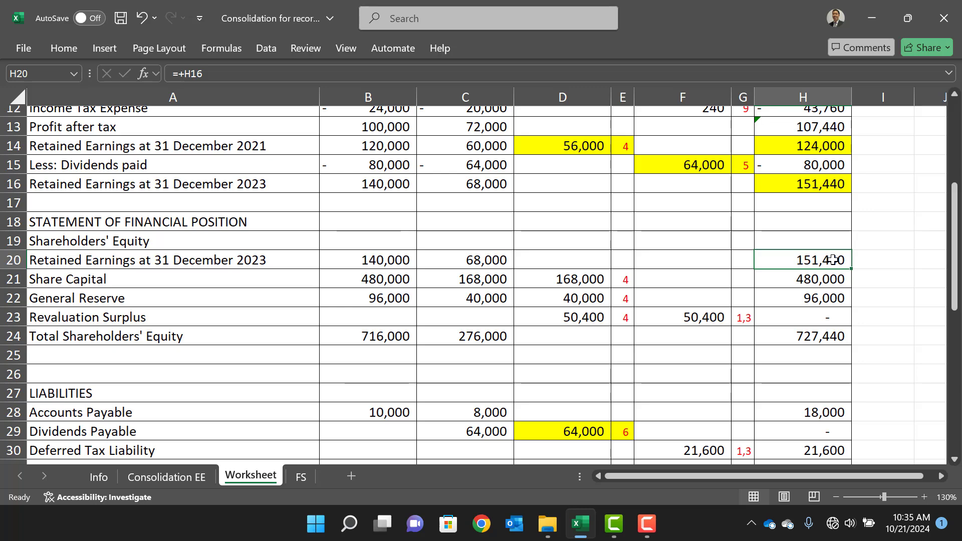
# - Review Share Capital for both companies in B21:C21 and the entry 4 eliminations of Share Capital and General Reserve in D21 and D22
pyautogui.scroll(-2, 833, 259)
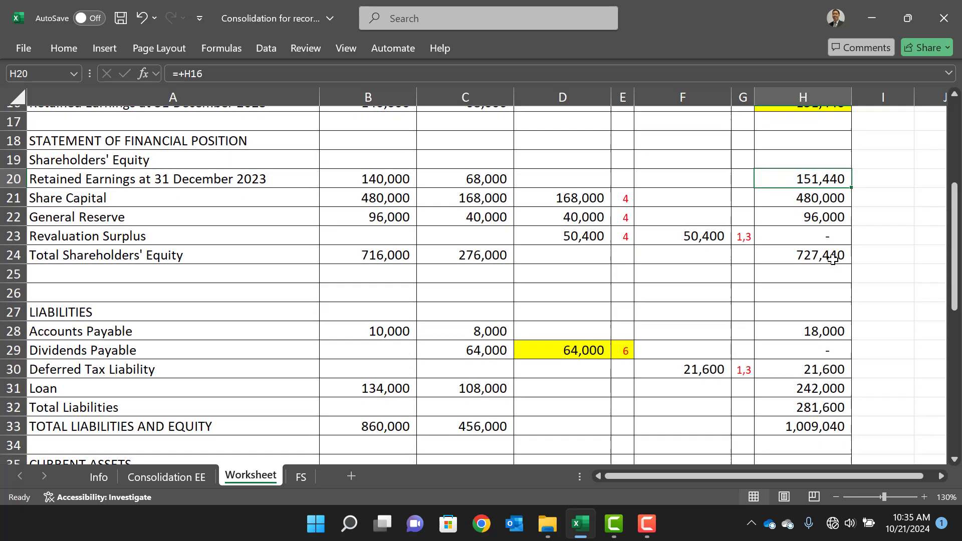
pyautogui.click(363, 186)
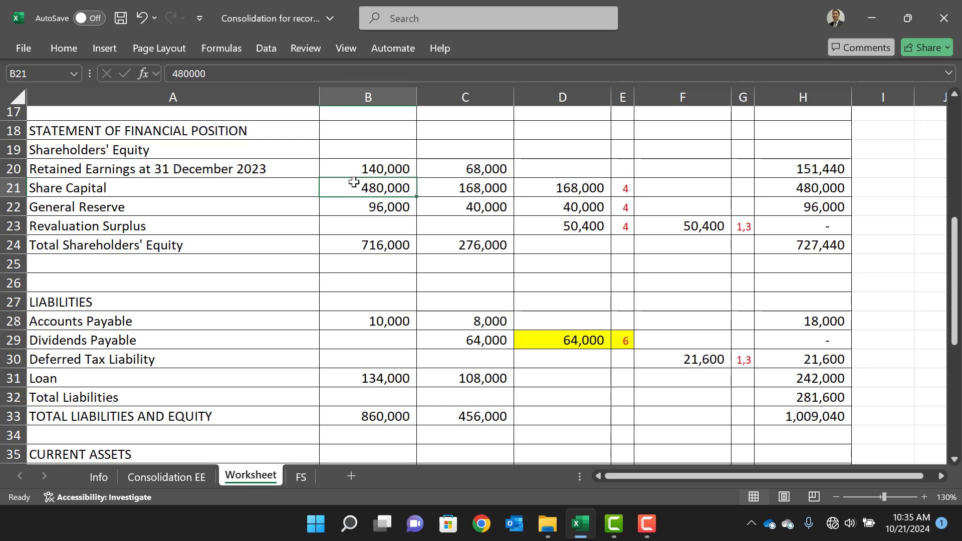
pyautogui.moveTo(371, 188); pyautogui.dragTo(438, 188)
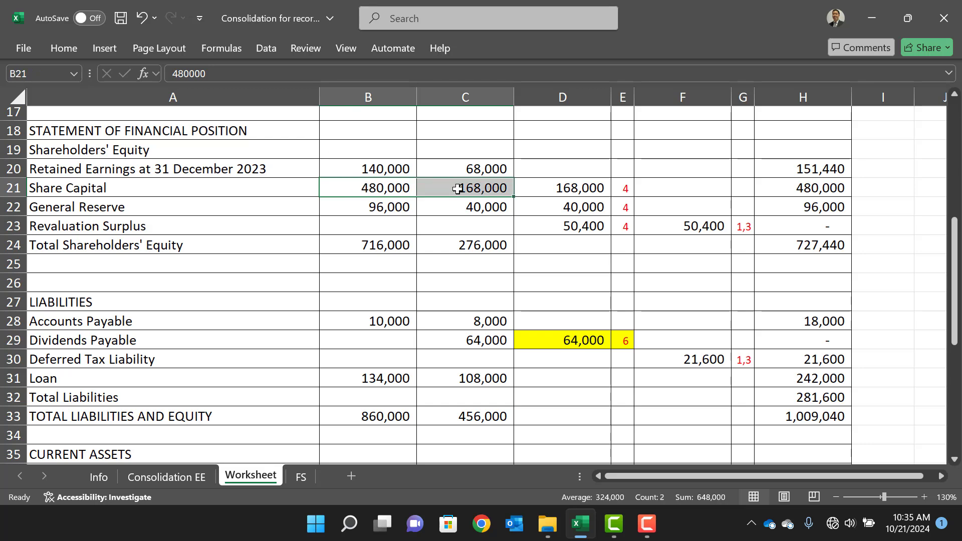
pyautogui.click(580, 188)
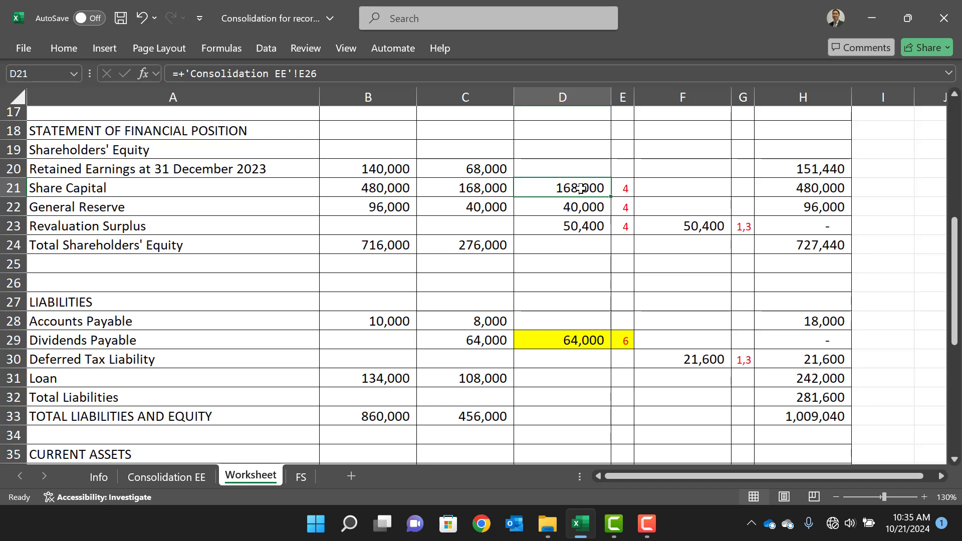
pyautogui.click(581, 207)
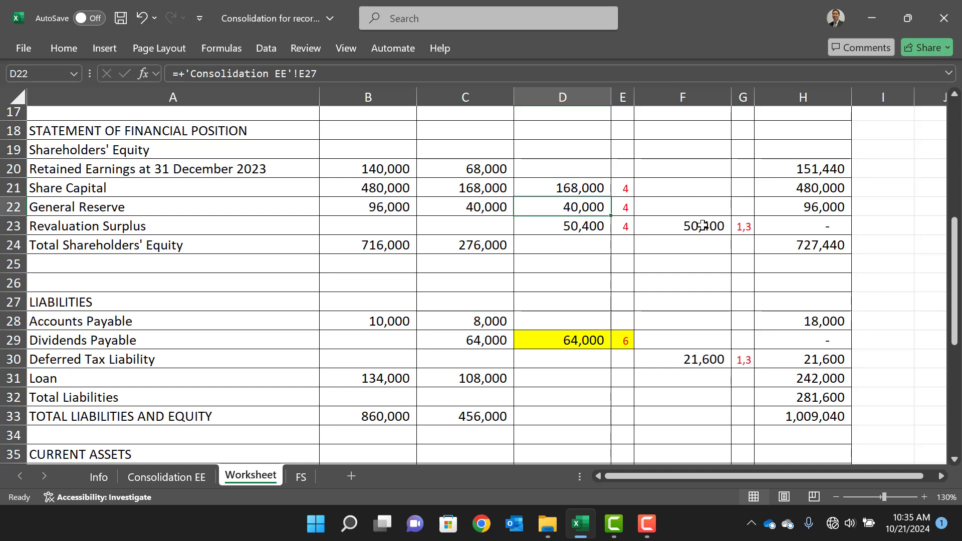
# - Inspect the Revaluation Surplus credit in F23 and the offsetting debit in D23
pyautogui.click(703, 225)
pyautogui.hscroll(3, 702, 225)
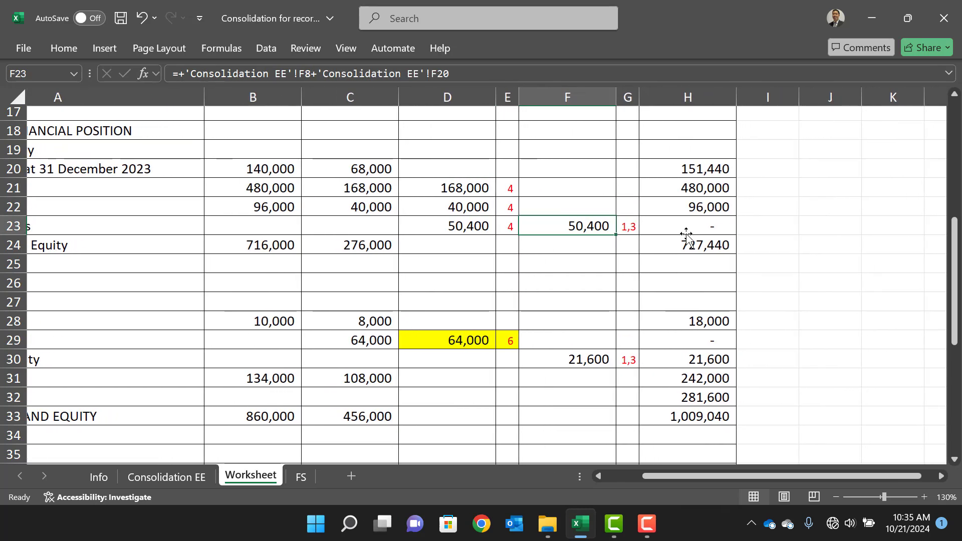
pyautogui.hscroll(-3, 686, 234)
pyautogui.click(593, 225)
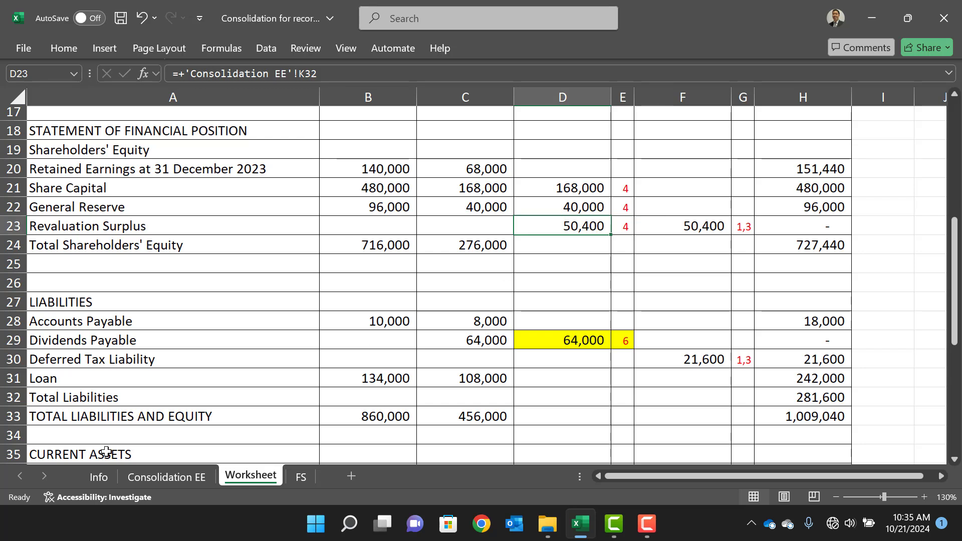
# - Trace the Revaluation Surplus amounts on Consolidation EE through the land credit in F8, the plant credit in F20 and the debit in E29
pyautogui.click(151, 477)
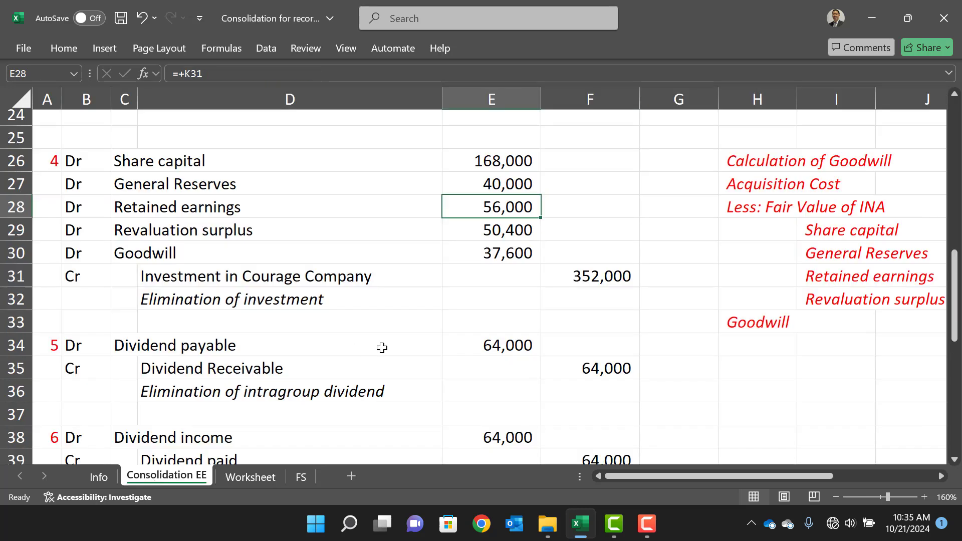
pyautogui.scroll(7, 498, 177)
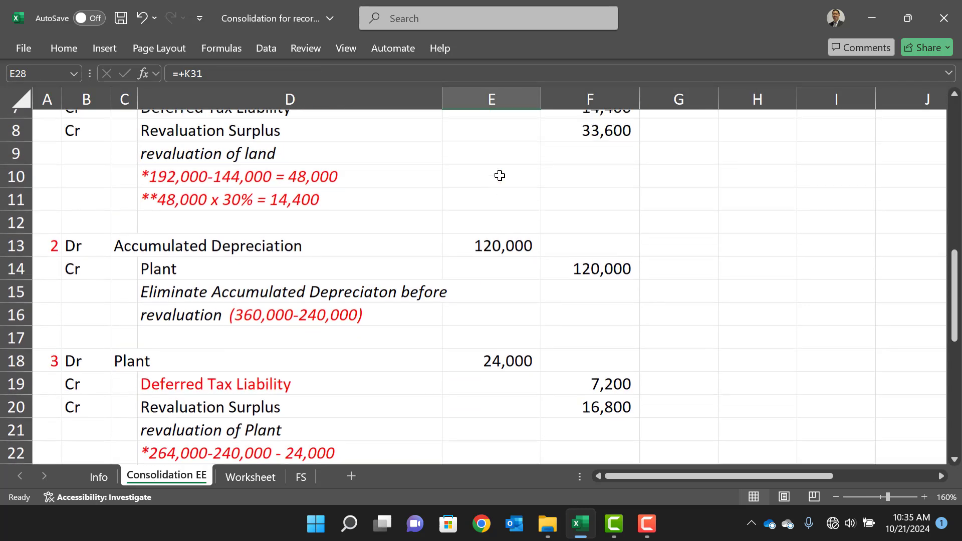
pyautogui.click(602, 217)
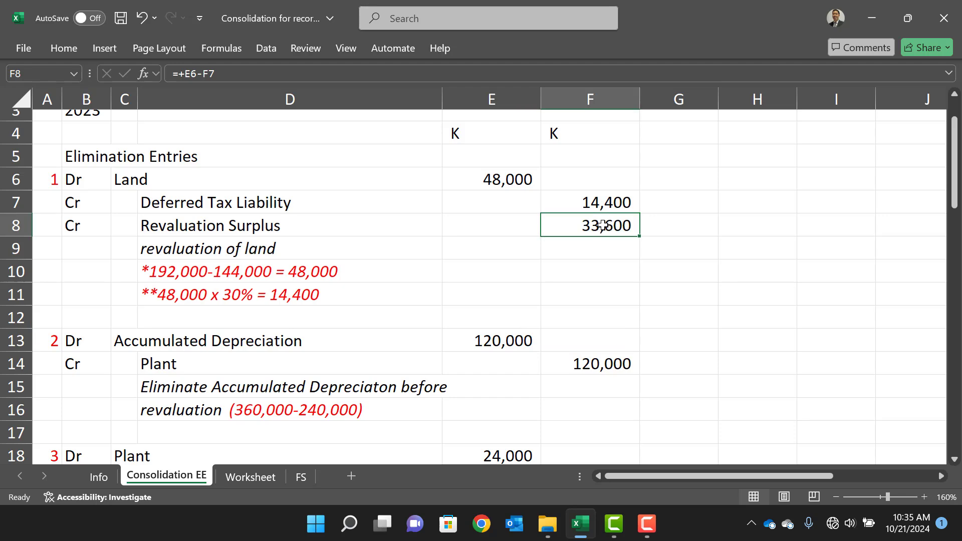
pyautogui.scroll(-2, 602, 220)
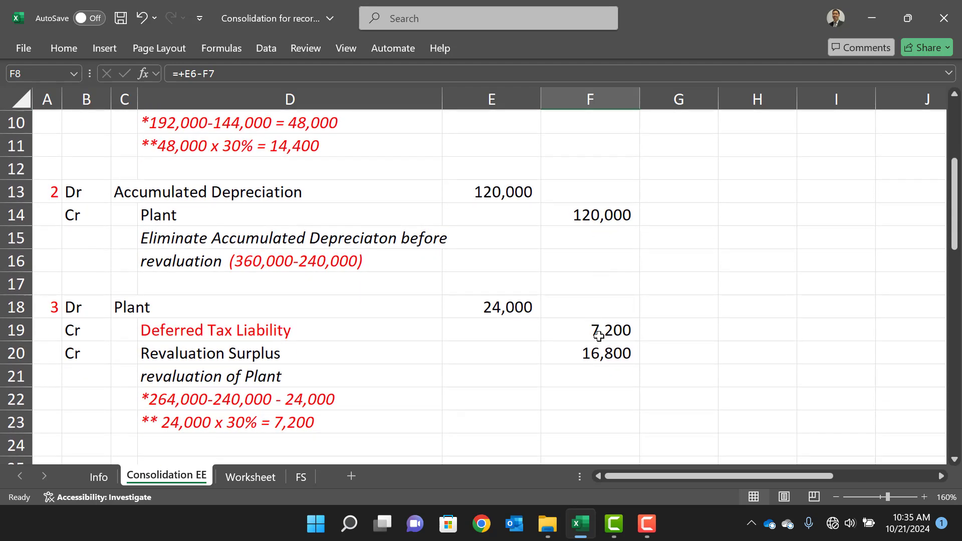
pyautogui.click(596, 354)
pyautogui.scroll(-3, 595, 354)
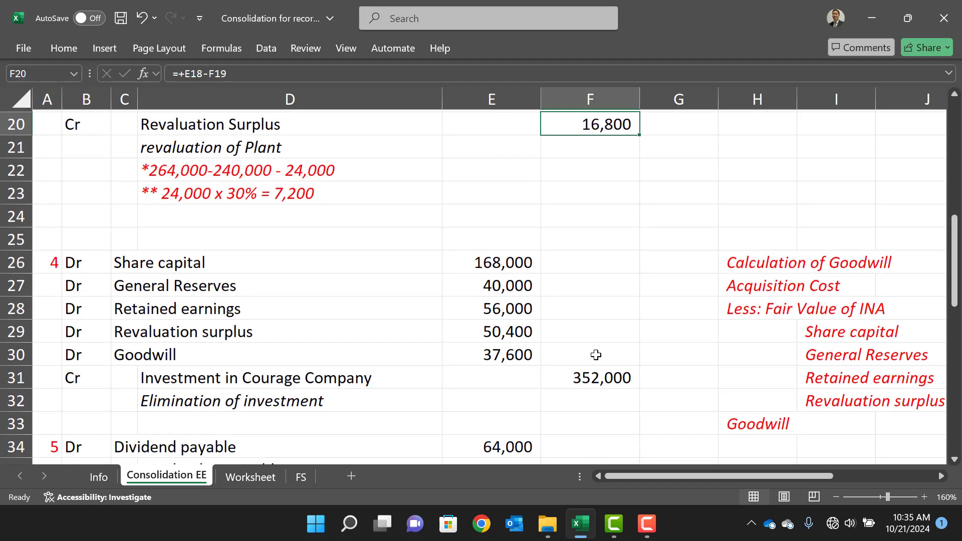
pyautogui.click(516, 330)
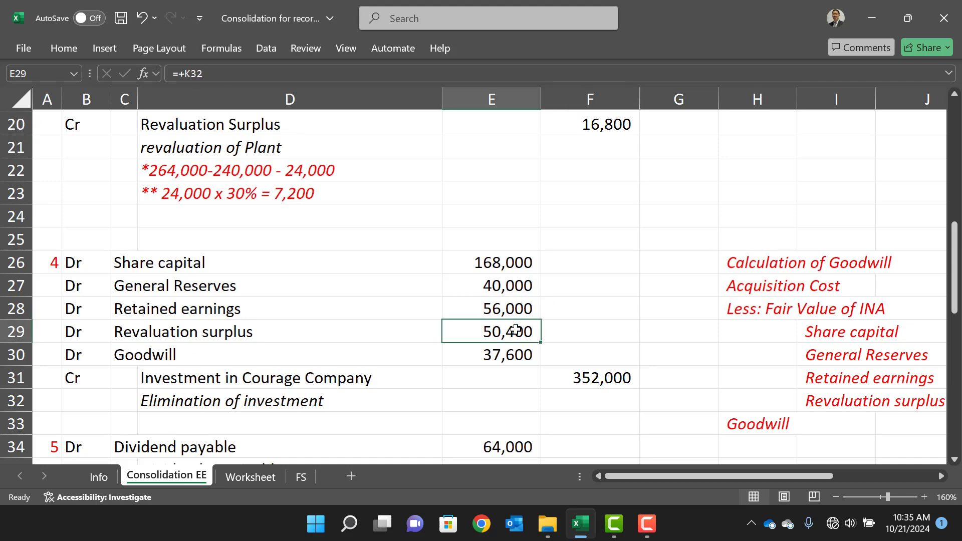
# - Return to Worksheet and check the consolidated equity lines in H20:H22 against Total Shareholders' Equity in H24
pyautogui.click(250, 476)
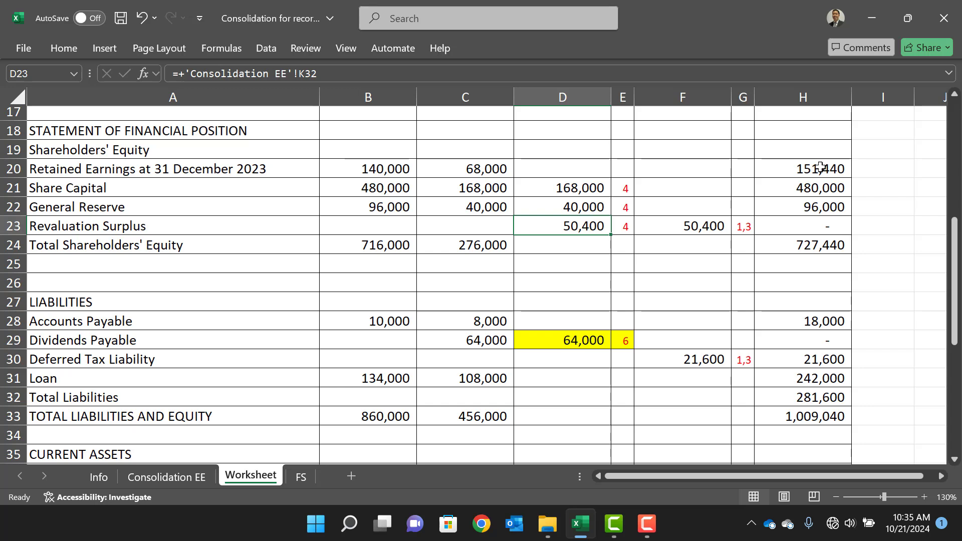
pyautogui.moveTo(817, 167); pyautogui.dragTo(812, 209)
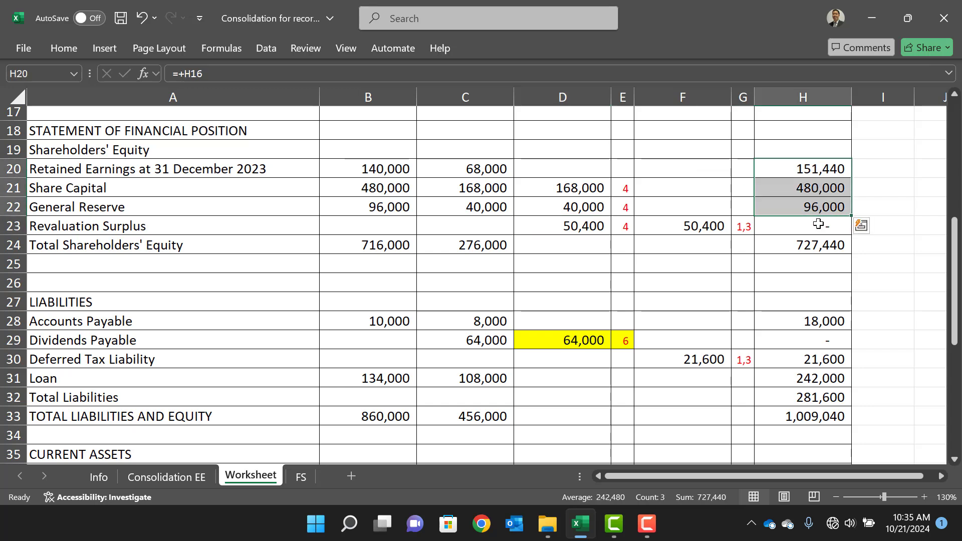
pyautogui.click(817, 244)
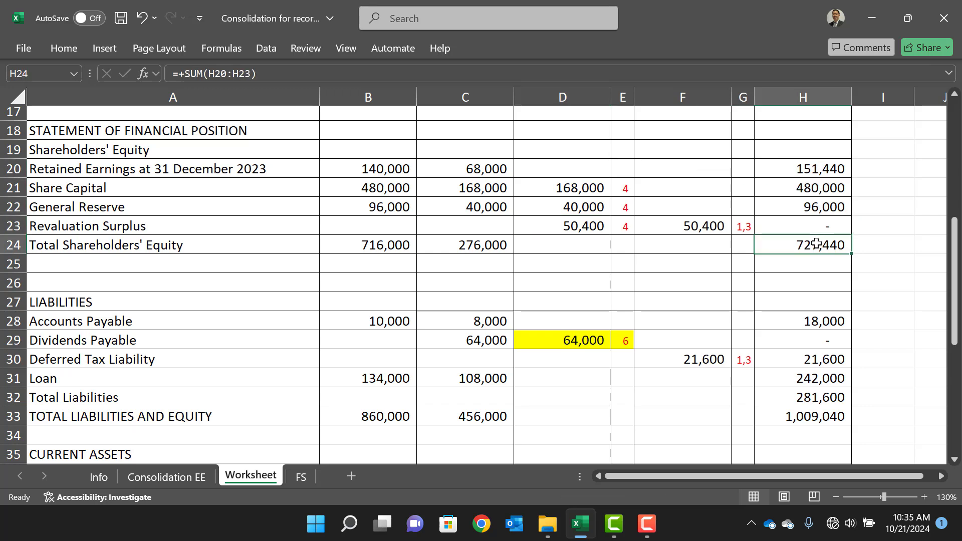
# - Trace Dividends Payable across row 29, from Courage's balance in C29 through the elimination in D29 to the consolidated formula in H29
pyautogui.scroll(-2, 817, 244)
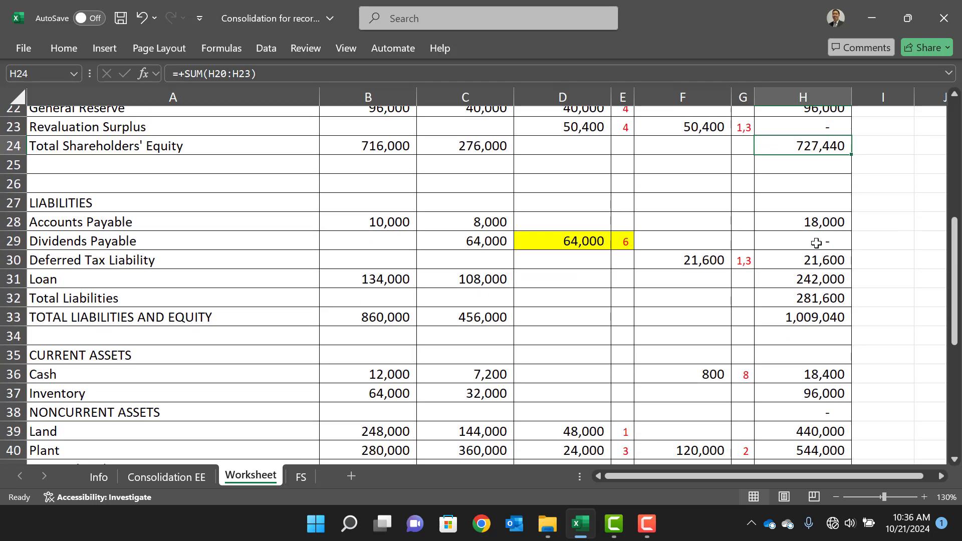
pyautogui.scroll(-1, 816, 243)
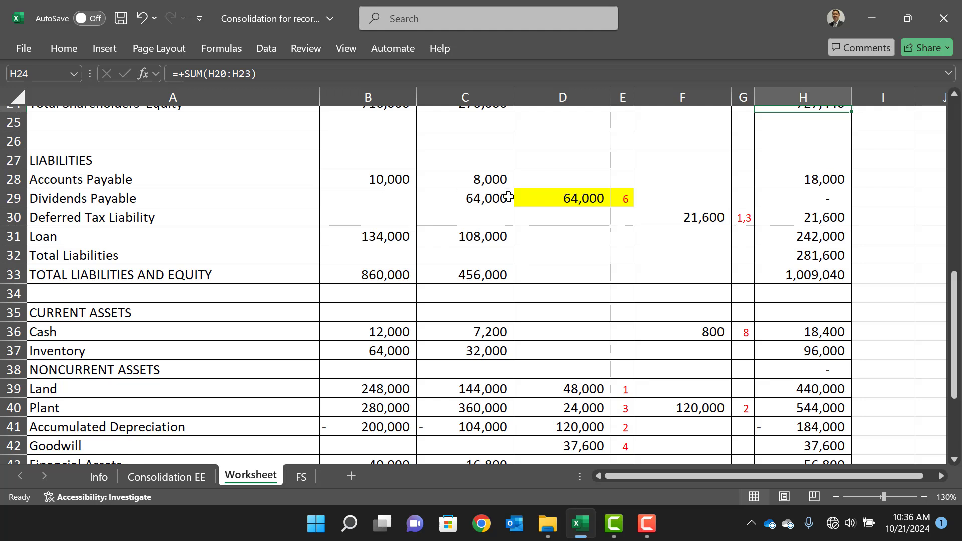
pyautogui.click(489, 194)
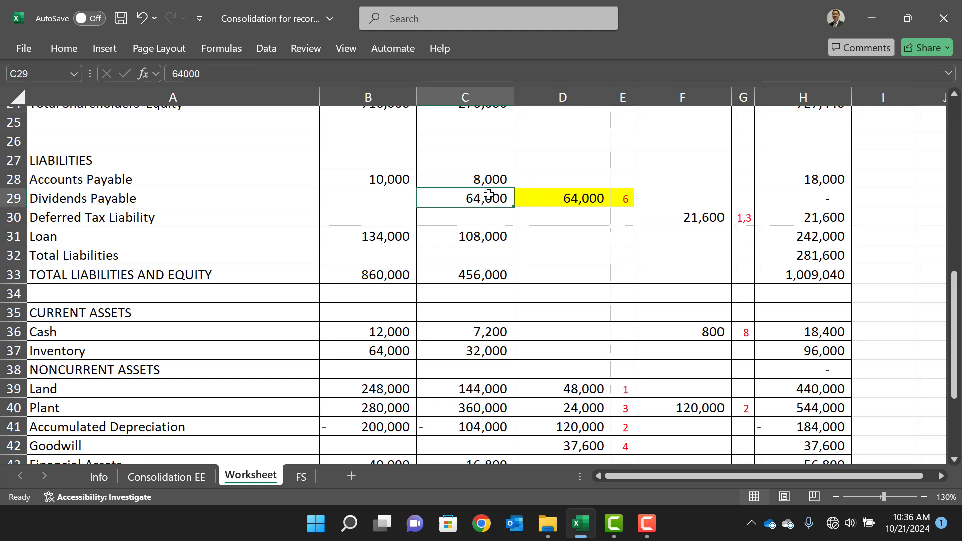
pyautogui.click(586, 201)
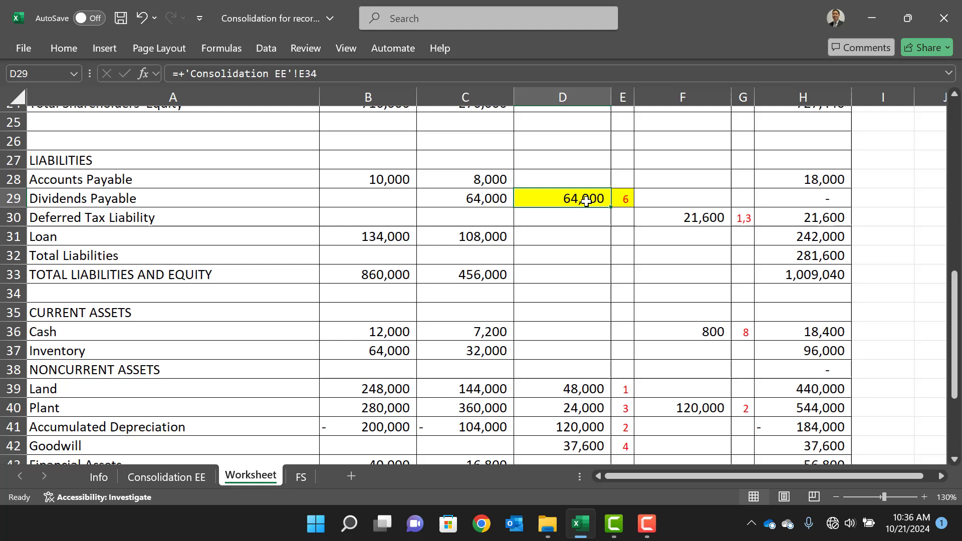
pyautogui.click(795, 199)
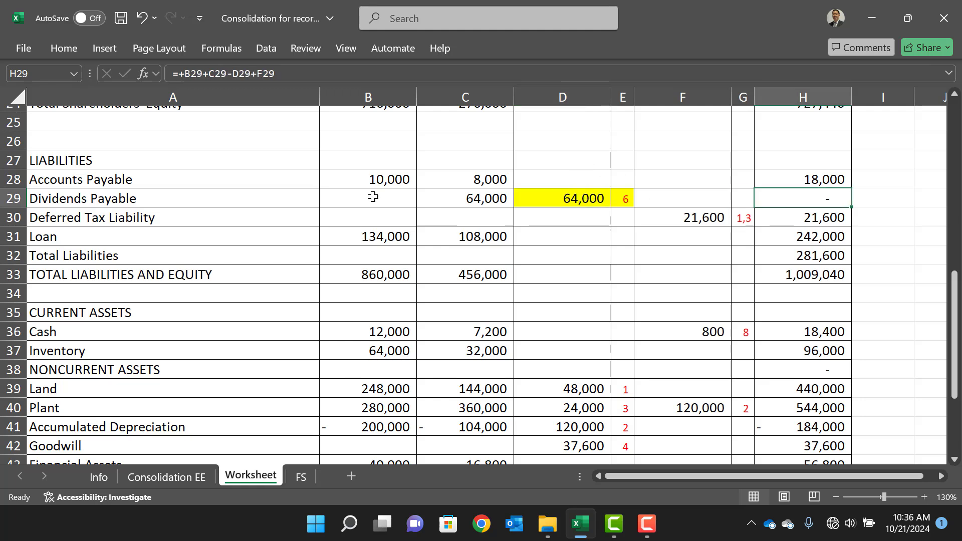
# - Review Accounts Payable for both companies in B28:C28, the adjustment cells in row 28 and the consolidated formula in H28
pyautogui.click(383, 180)
pyautogui.click(460, 178)
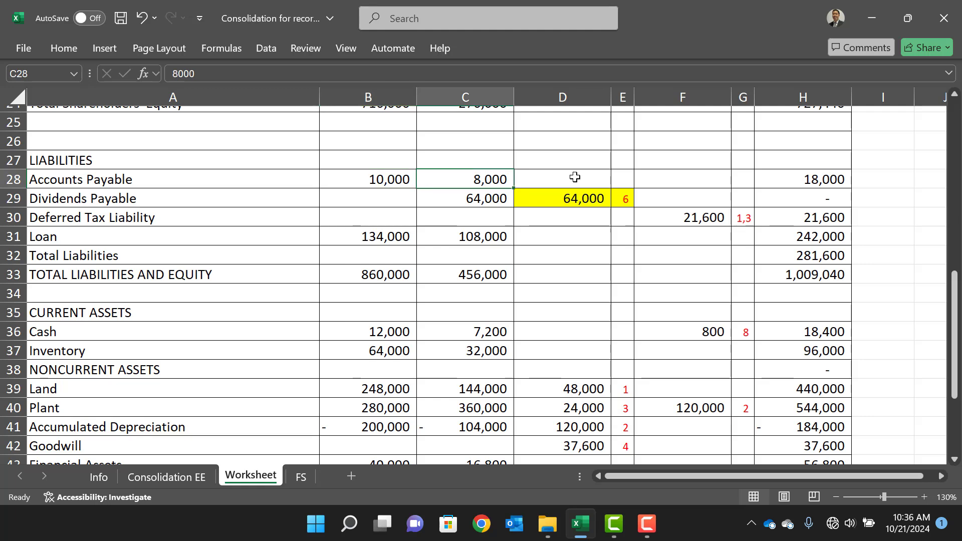
pyautogui.moveTo(575, 176); pyautogui.dragTo(685, 173)
pyautogui.click(810, 183)
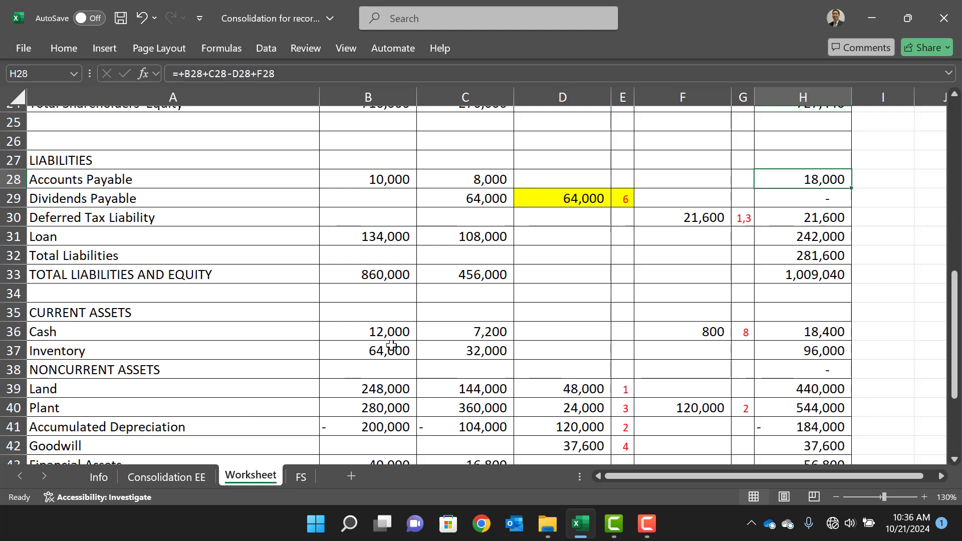
# - Move the entry 8 credit and its reference from the Cash row to F37:G37 for Inventory, then copy H36's formula down to H37
pyautogui.click(387, 329)
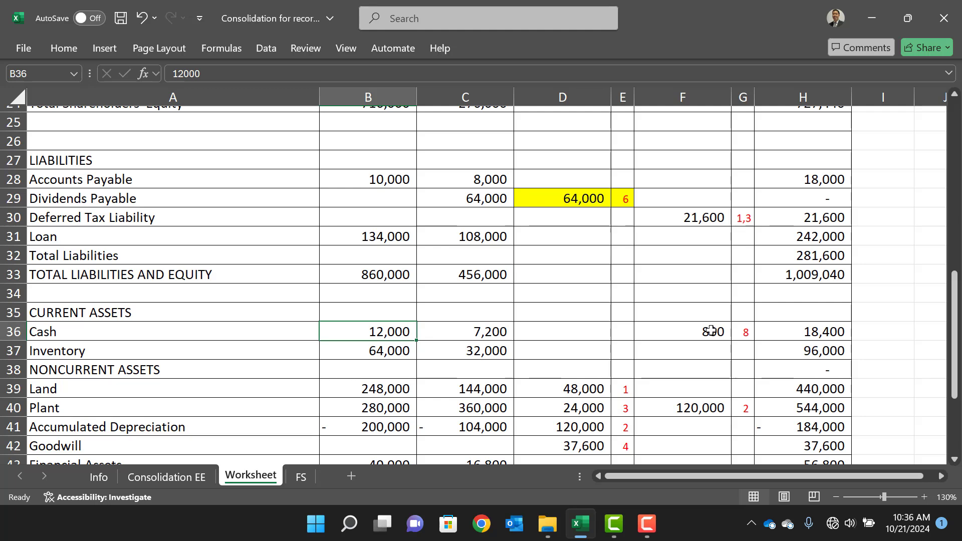
pyautogui.moveTo(710, 328); pyautogui.dragTo(743, 354)
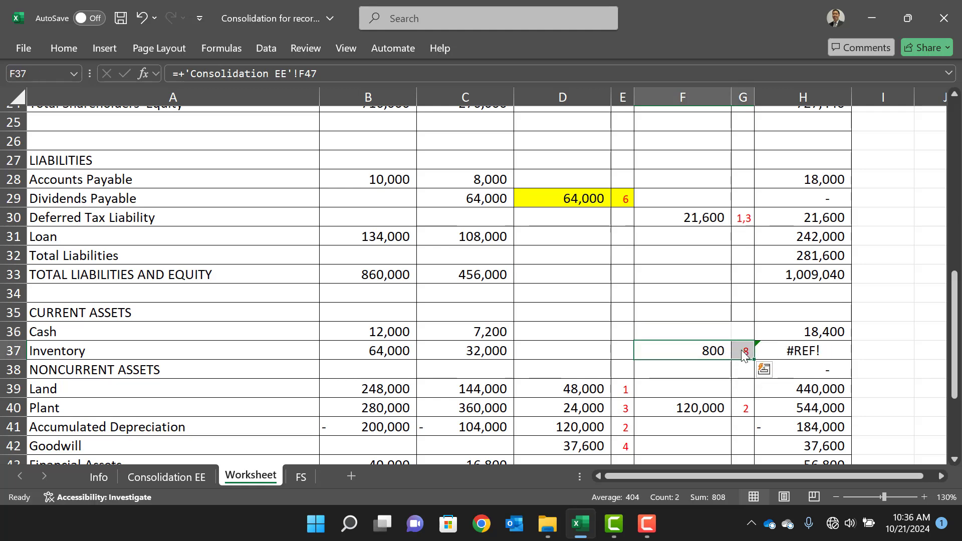
pyautogui.click(812, 339)
pyautogui.moveTo(851, 341); pyautogui.dragTo(853, 356)
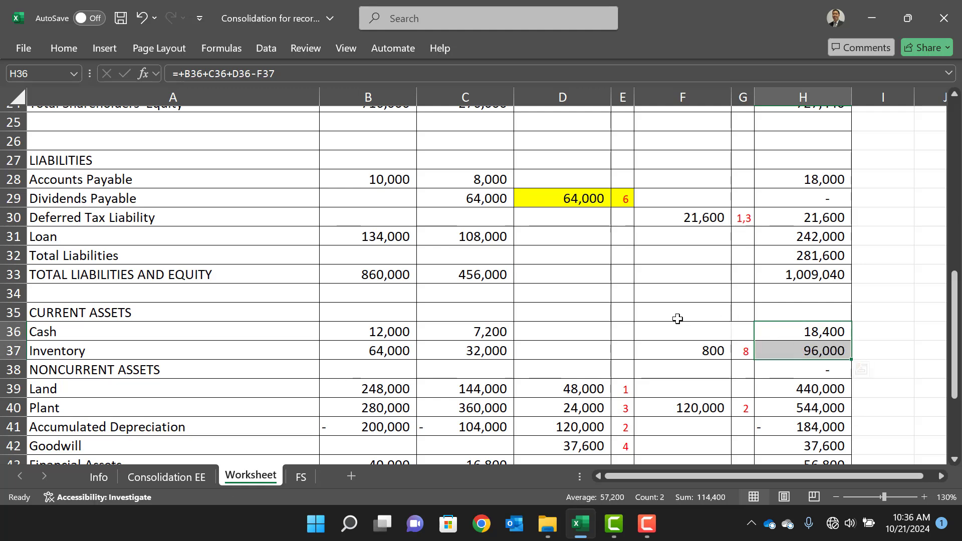
# - Check the empty Cash credit cell F36, both companies' Inventory in B37:C37 and the Inventory credit in F37
pyautogui.click(685, 332)
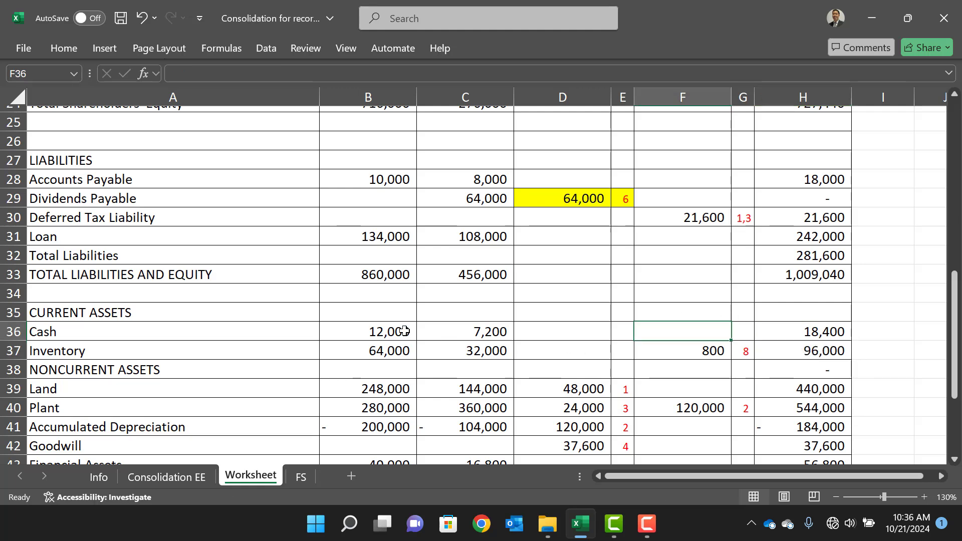
pyautogui.click(373, 352)
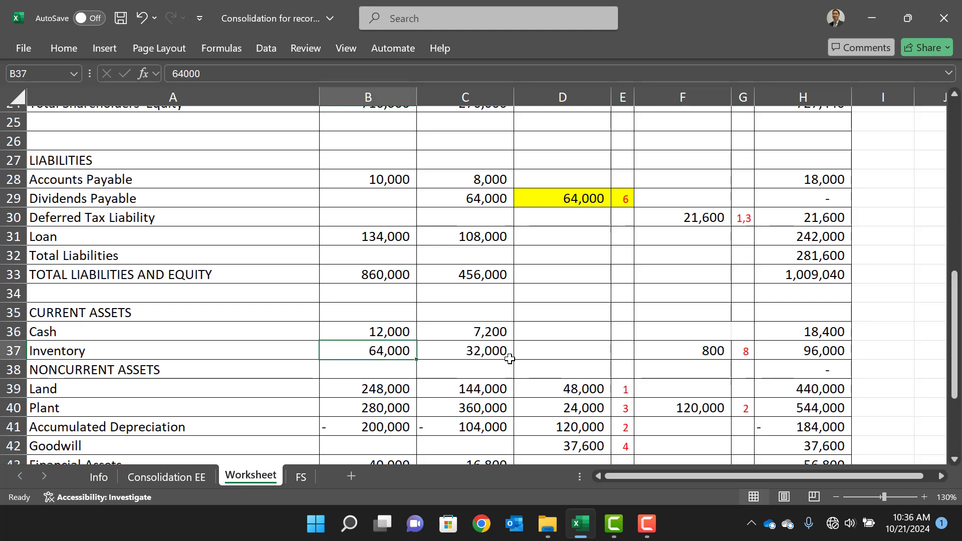
pyautogui.click(490, 351)
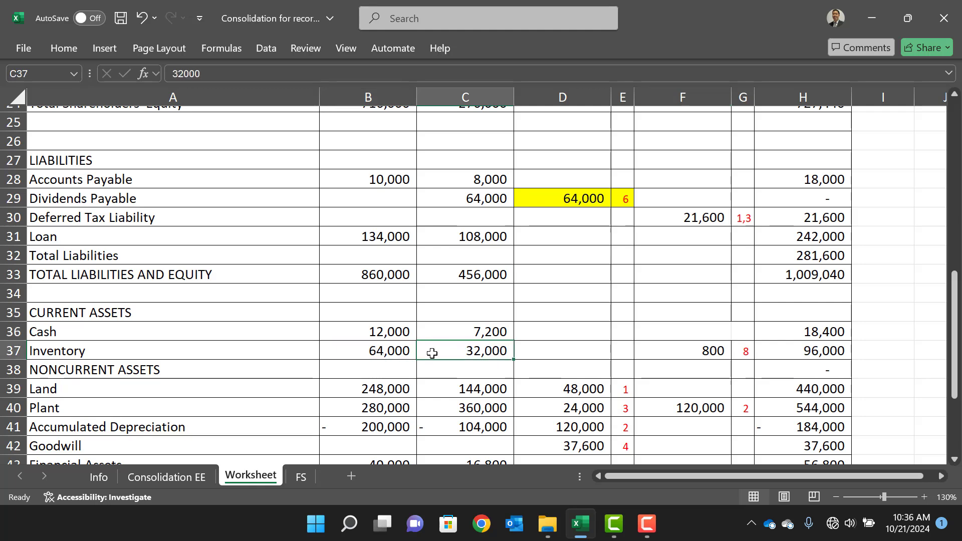
pyautogui.moveTo(432, 353); pyautogui.dragTo(386, 350)
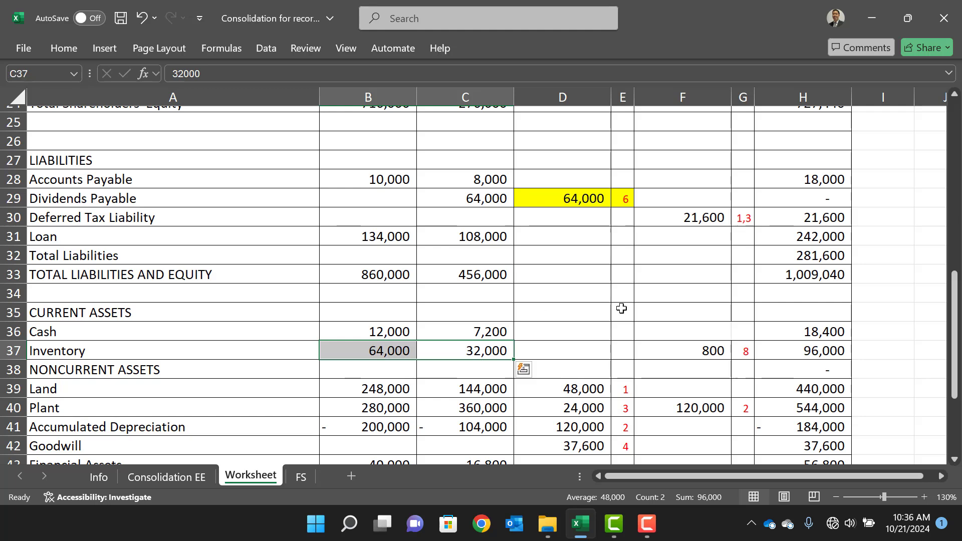
pyautogui.click(696, 355)
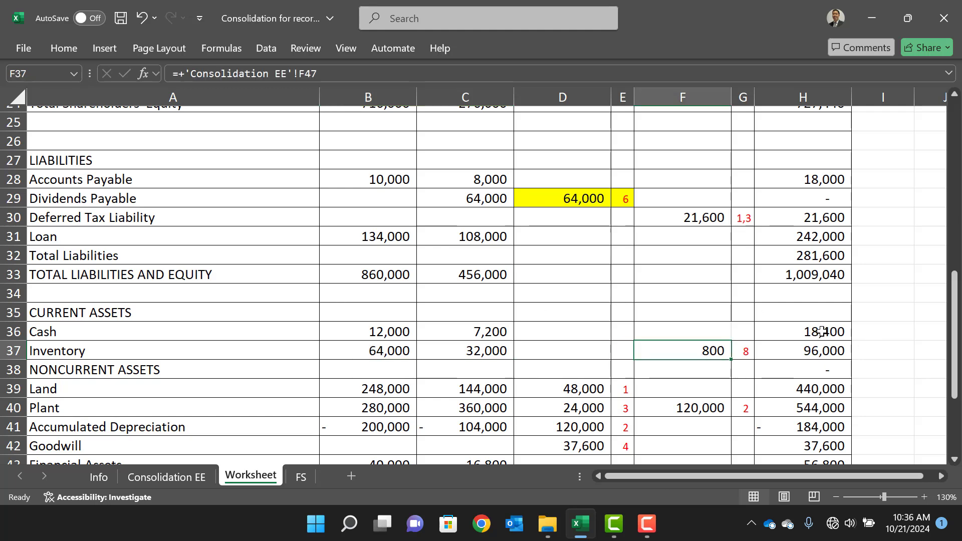
# - Correct the consolidated formulas so Inventory in H37 subtracts F37 and Cash in H36 subtracts F36
pyautogui.doubleClick(837, 351)
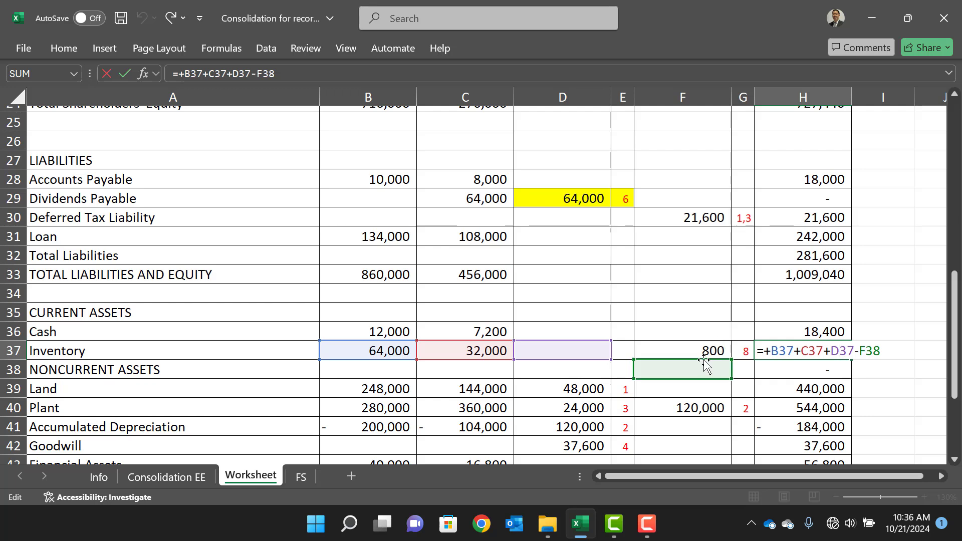
pyautogui.moveTo(704, 361); pyautogui.dragTo(707, 343)
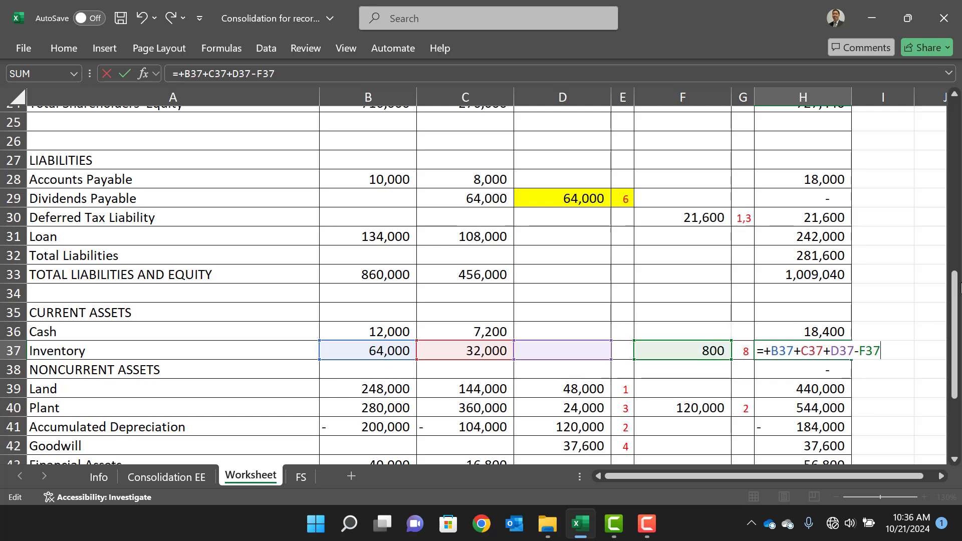
pyautogui.press('Return')
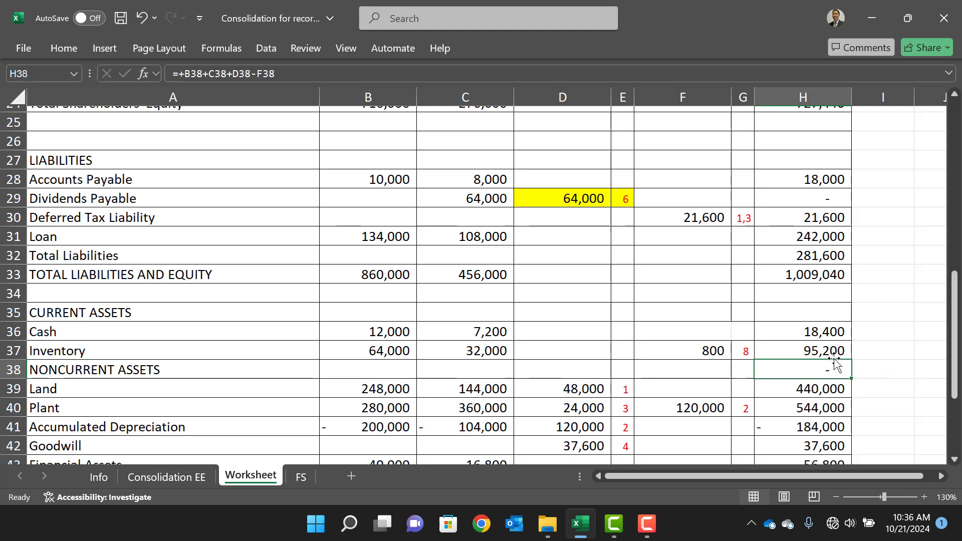
pyautogui.doubleClick(827, 331)
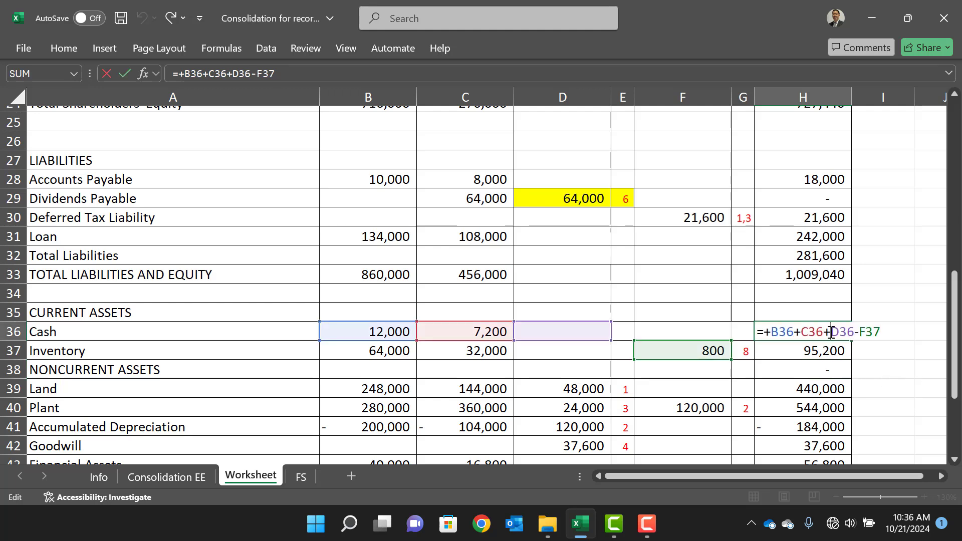
pyautogui.moveTo(690, 360); pyautogui.dragTo(689, 336)
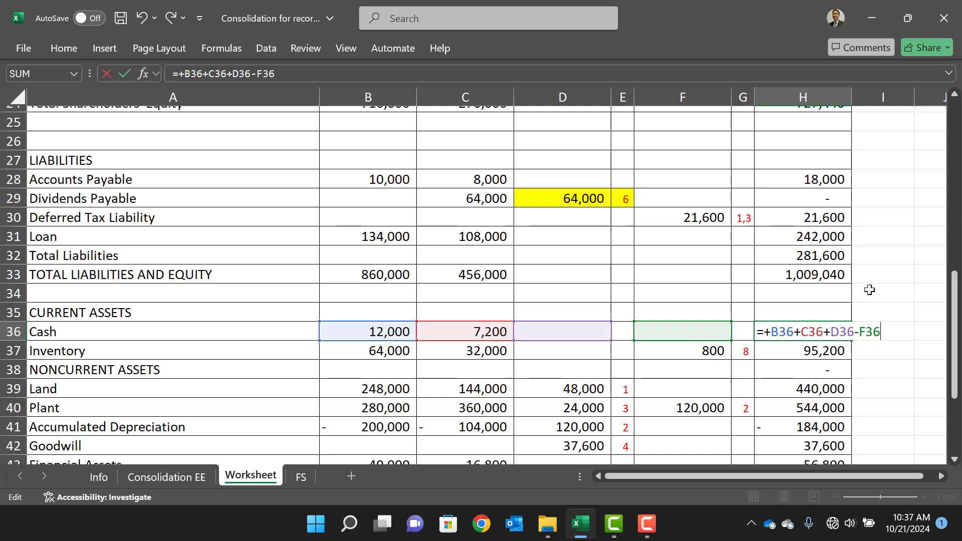
pyautogui.press('Return')
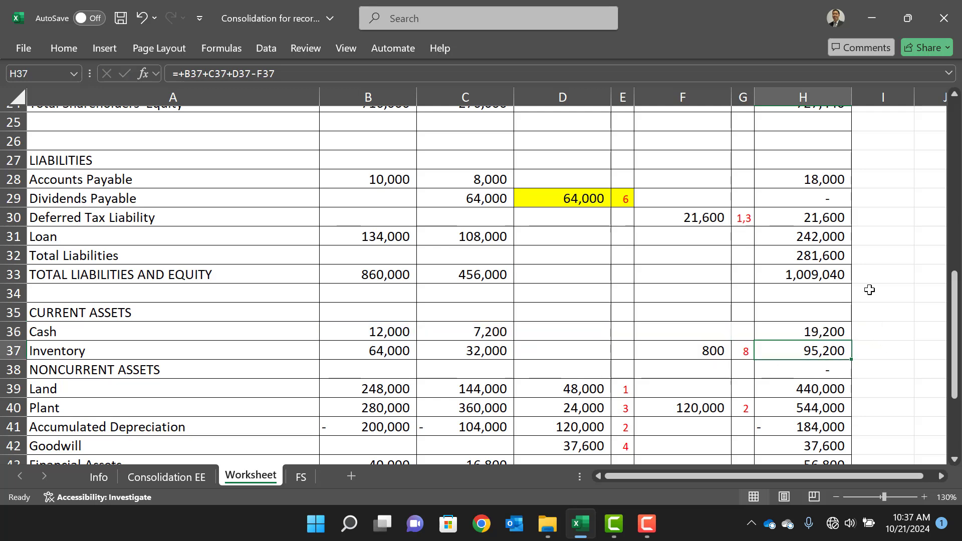
# - Review Strong's Cash in B36 and trace Inventory from B37:C37 and the credit in F37 to the consolidated amount in H37
pyautogui.click(389, 332)
pyautogui.moveTo(381, 350); pyautogui.dragTo(463, 352)
pyautogui.click(381, 350)
pyautogui.click(691, 346)
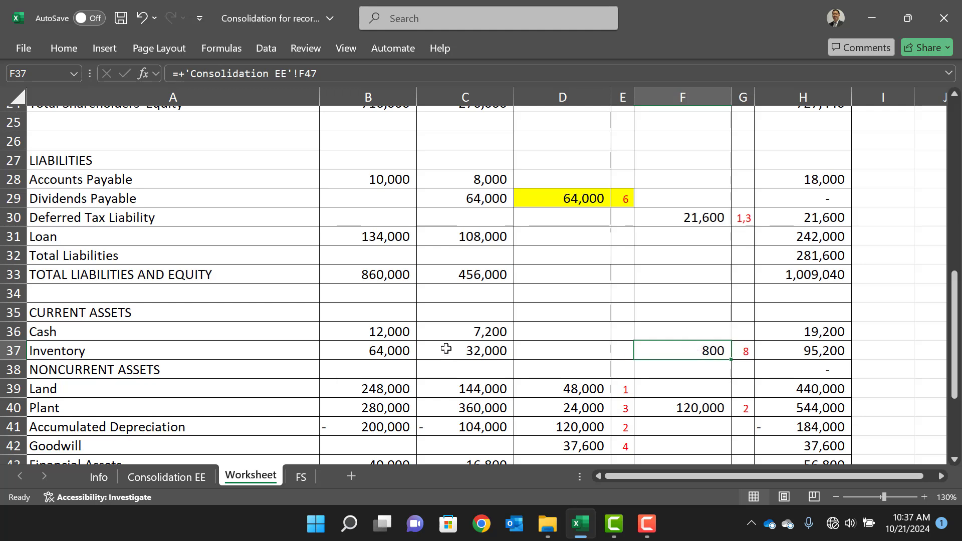
pyautogui.moveTo(378, 355); pyautogui.dragTo(447, 355)
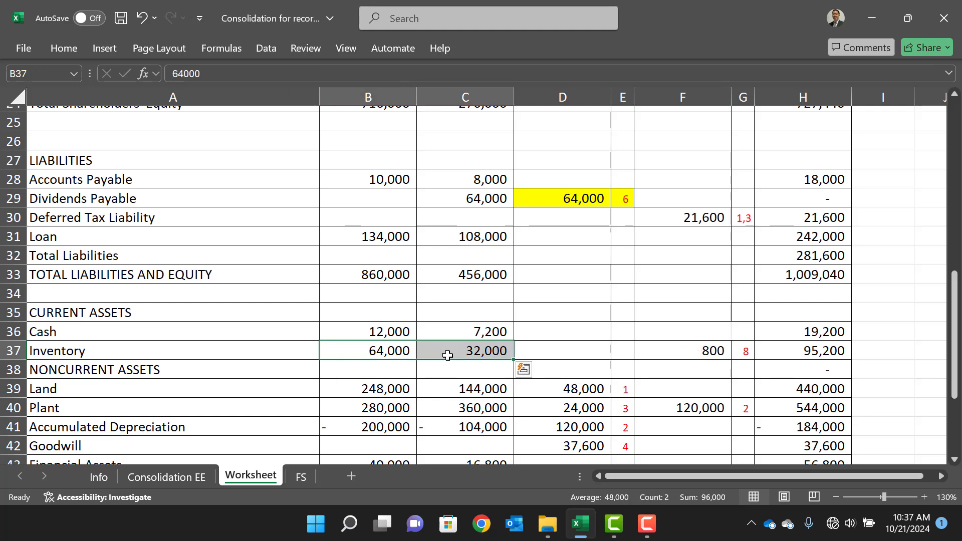
pyautogui.click(797, 351)
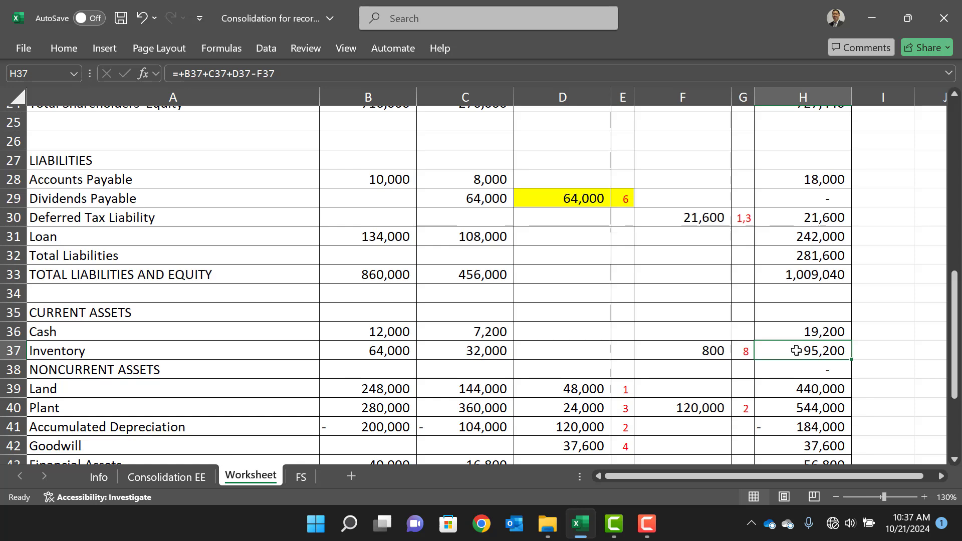
# - Compare consolidated Total Assets in H47 with Total Liabilities and Equity in H33
pyautogui.scroll(-2, 797, 351)
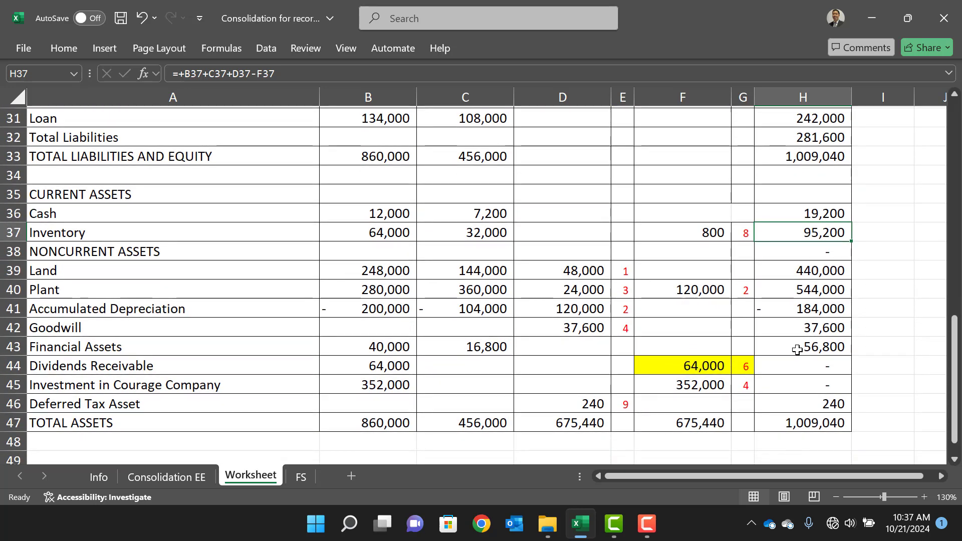
pyautogui.click(814, 426)
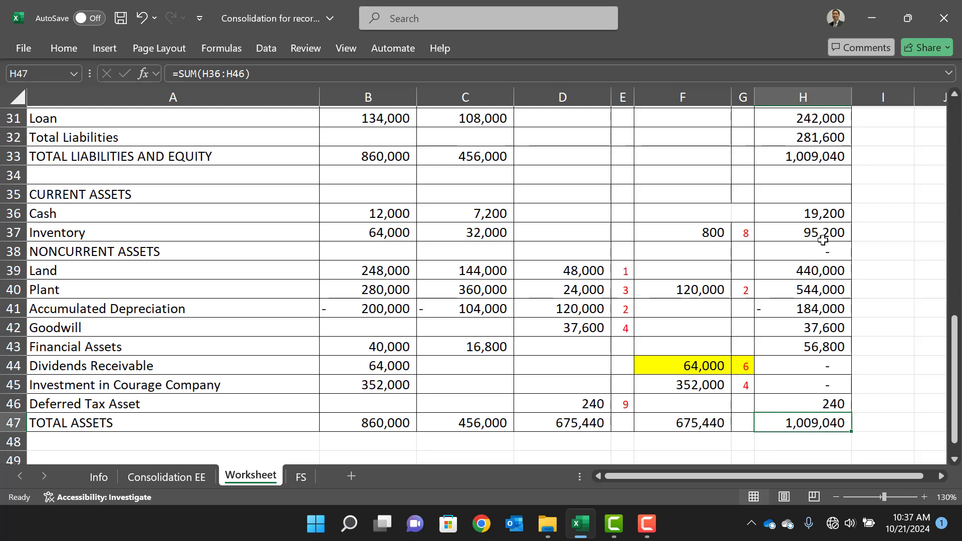
pyautogui.click(816, 159)
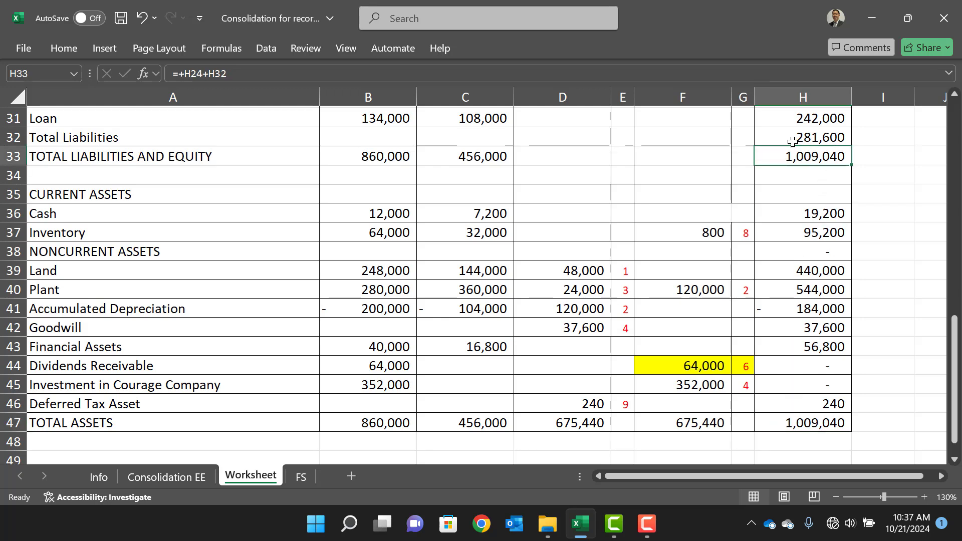
pyautogui.click(779, 420)
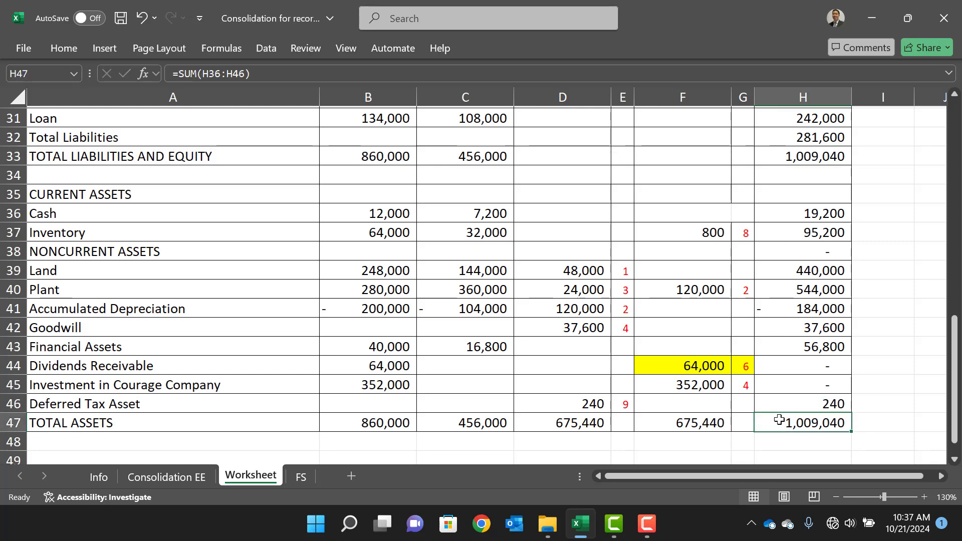
# - Open the FS sheet and review the consolidated comprehensive income figures in C5:C9, the changes in equity statement and the assets section
pyautogui.click(300, 480)
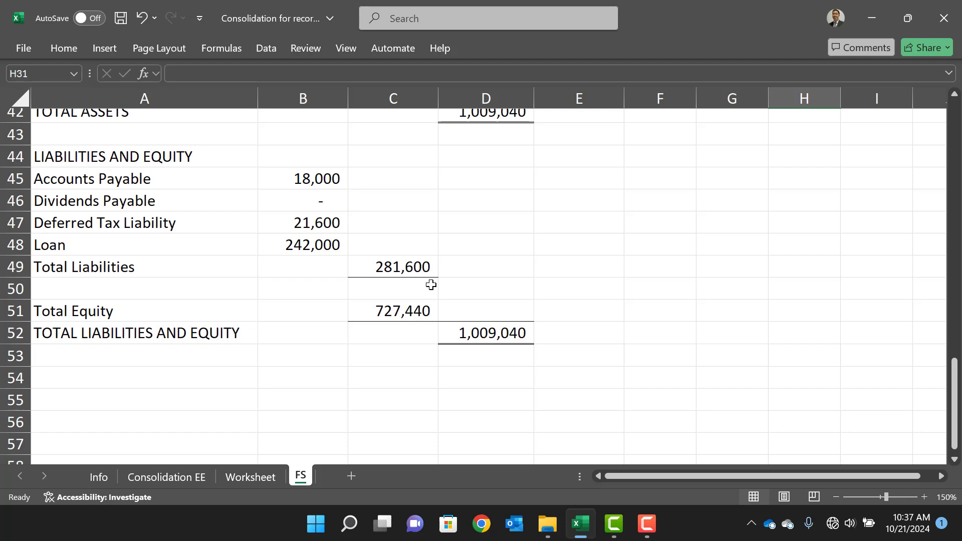
pyautogui.scroll(14, 430, 284)
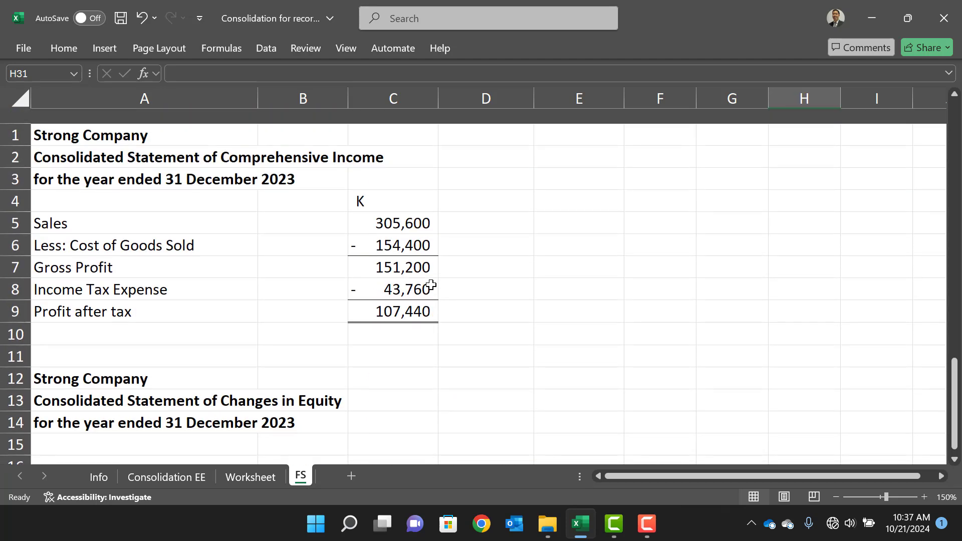
pyautogui.moveTo(395, 208); pyautogui.dragTo(405, 297)
pyautogui.scroll(-1, 370, 357)
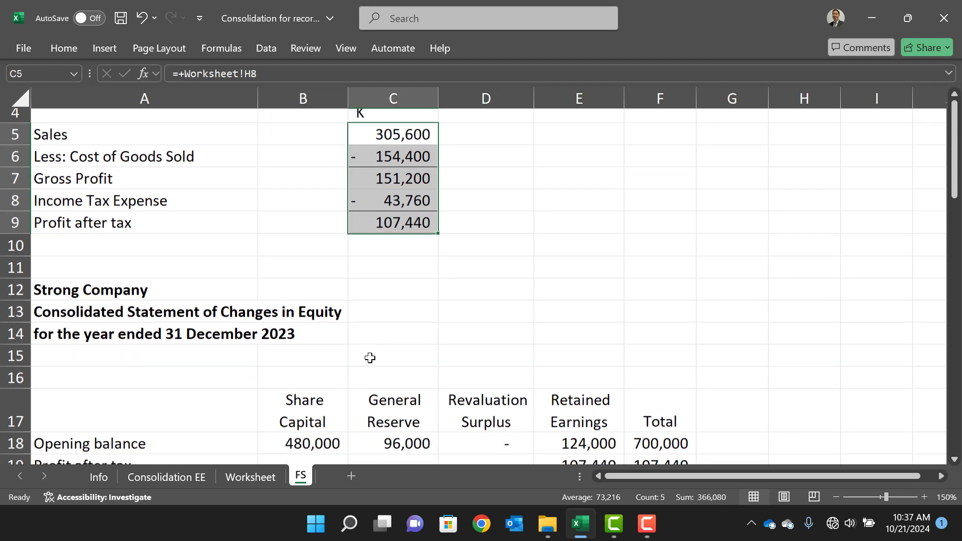
pyautogui.scroll(-2, 370, 358)
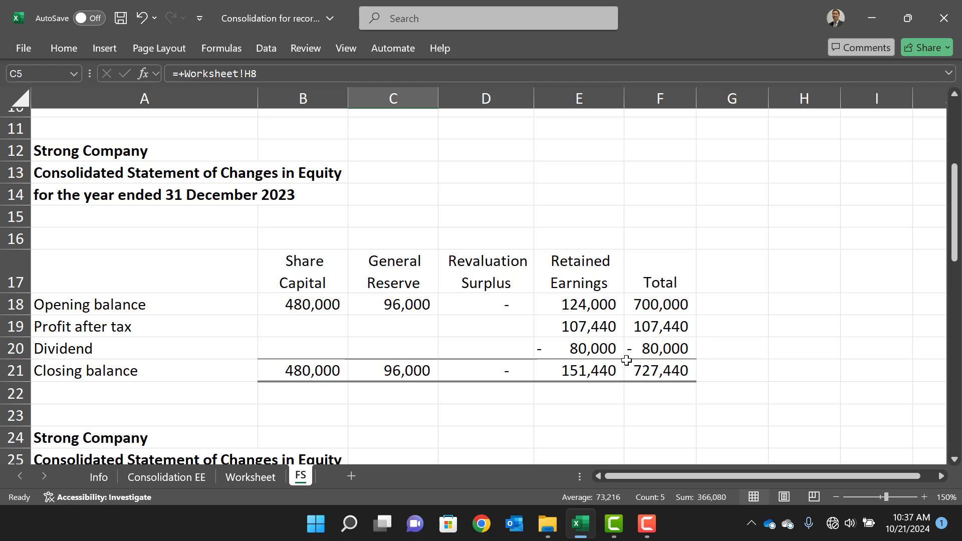
pyautogui.scroll(-5, 626, 360)
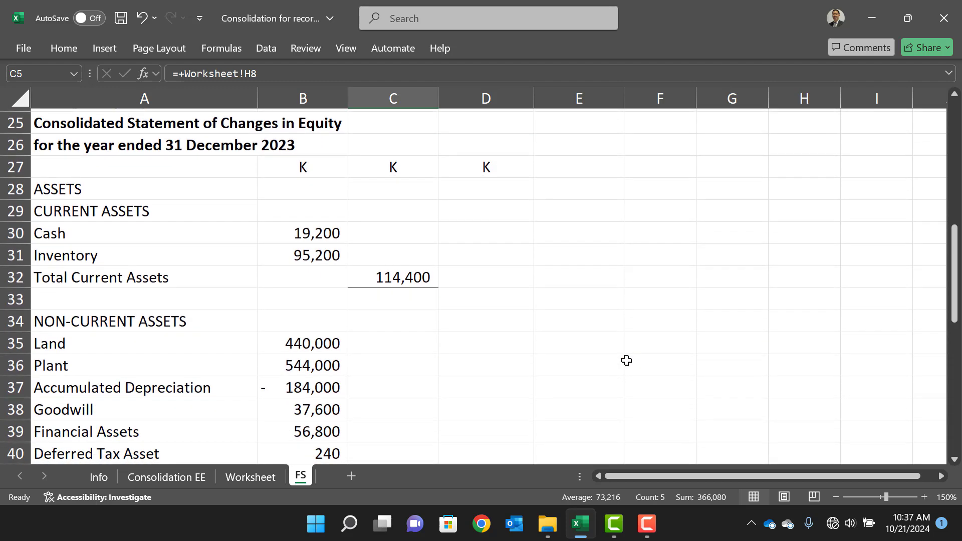
# - Change the statement title in A25 to "Consolidated Statement of Financial Position"
pyautogui.scroll(2, 626, 361)
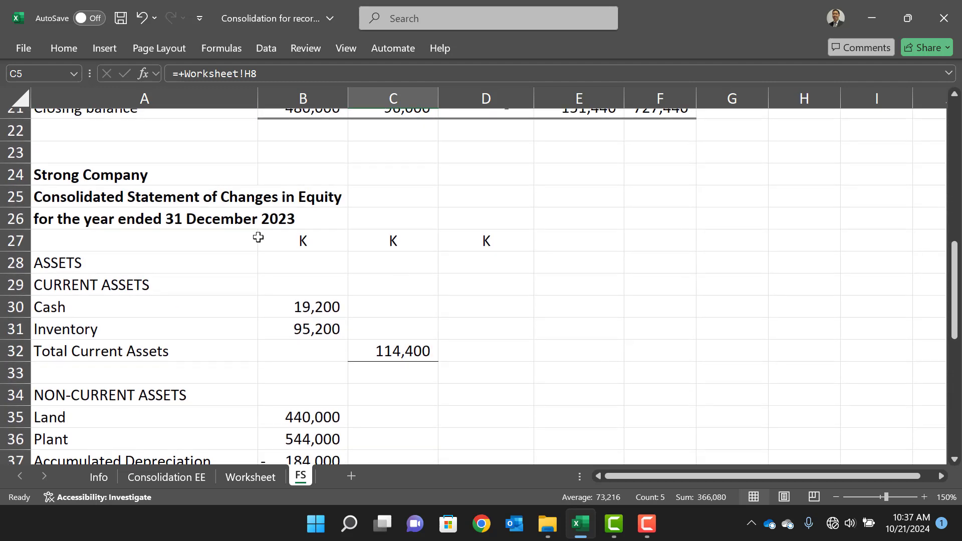
pyautogui.click(106, 203)
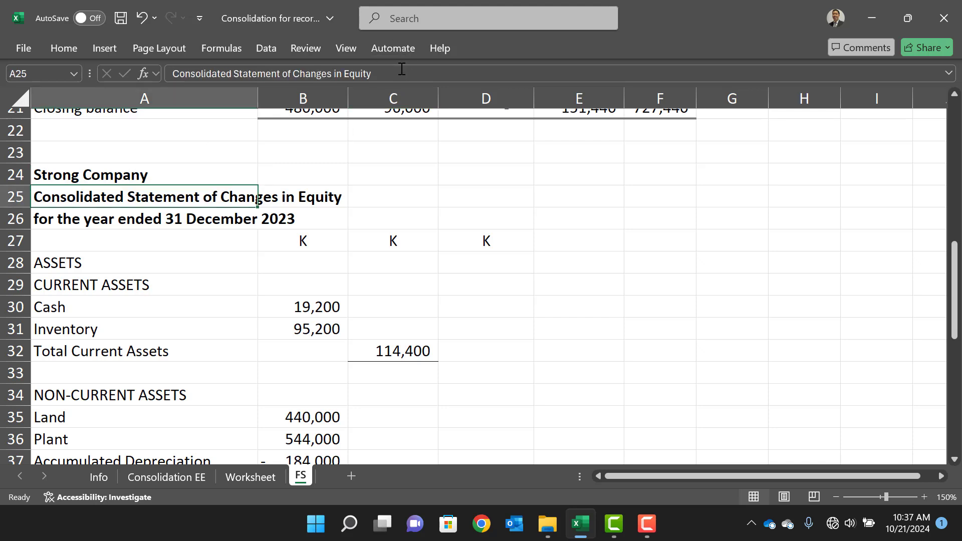
pyautogui.moveTo(401, 70); pyautogui.dragTo(295, 77)
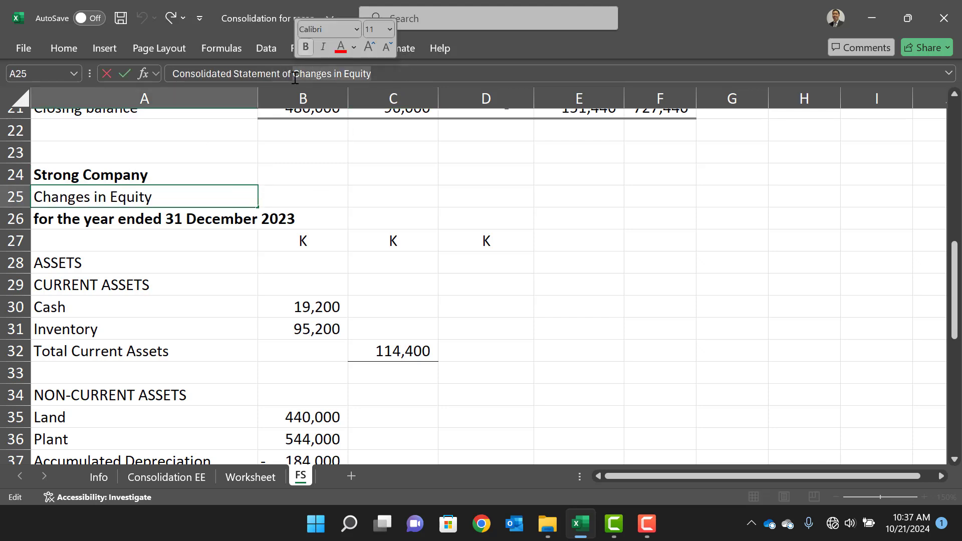
pyautogui.write('Financial')
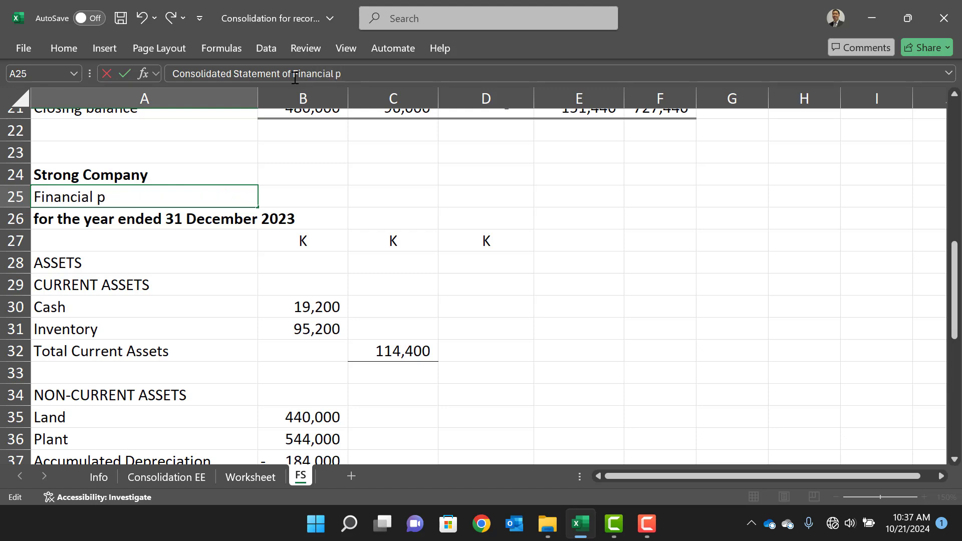
pyautogui.write(' Position')
pyautogui.press('Return')
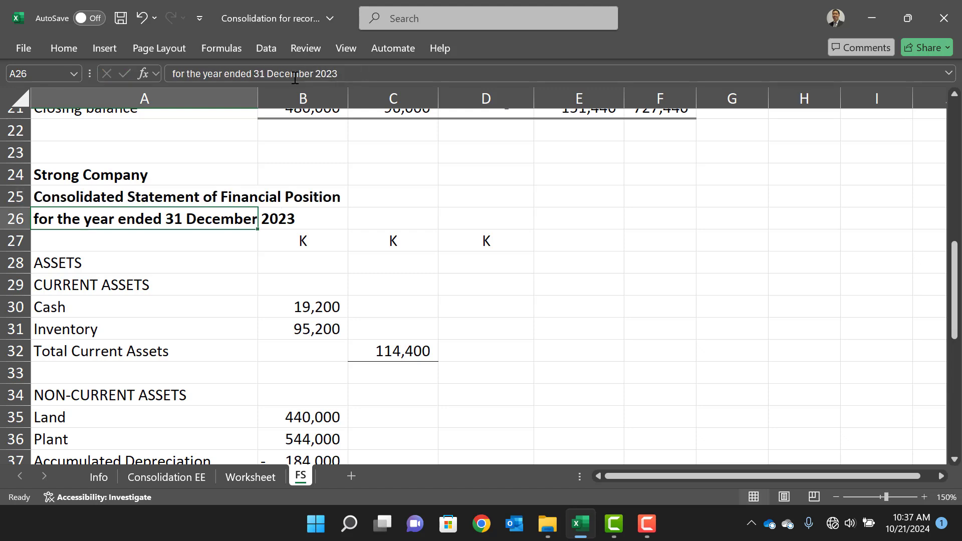
# - Review the assets, liabilities and equity sections of the consolidated statement of financial position, including both grand totals
pyautogui.scroll(-6, 317, 205)
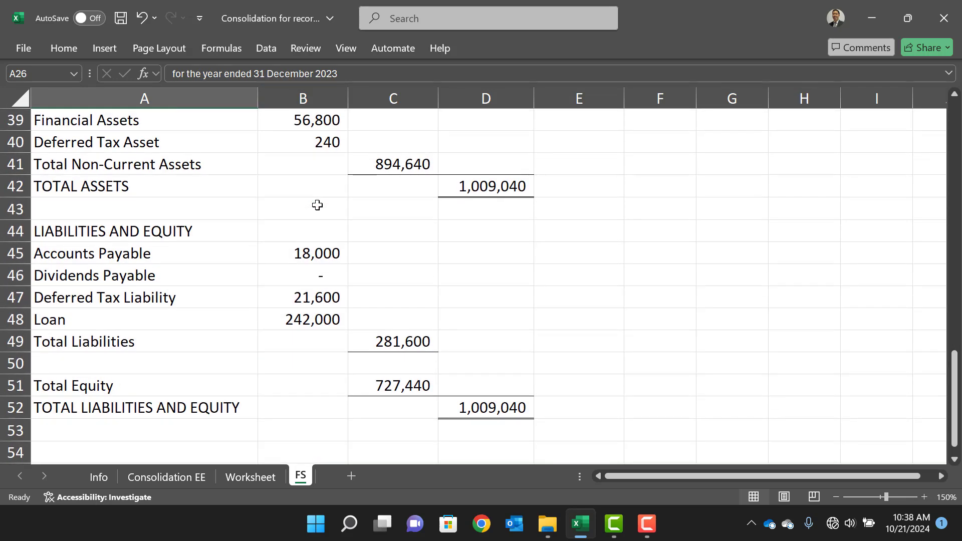
pyautogui.scroll(3, 317, 205)
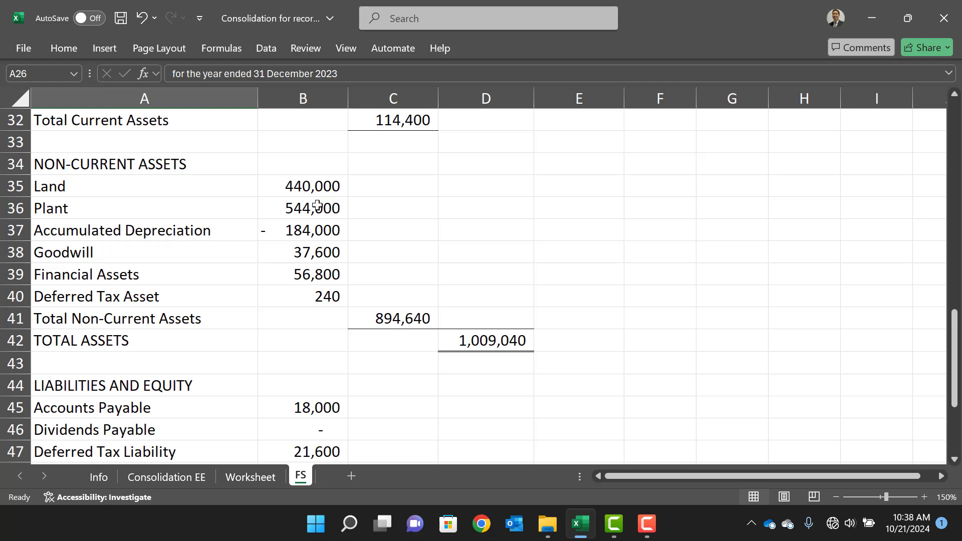
pyautogui.scroll(2, 317, 205)
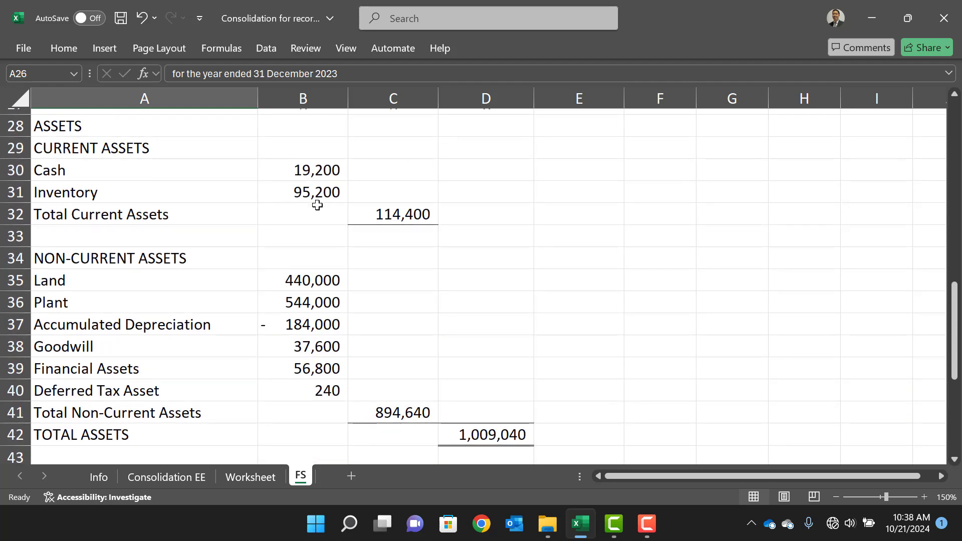
pyautogui.scroll(-4, 317, 205)
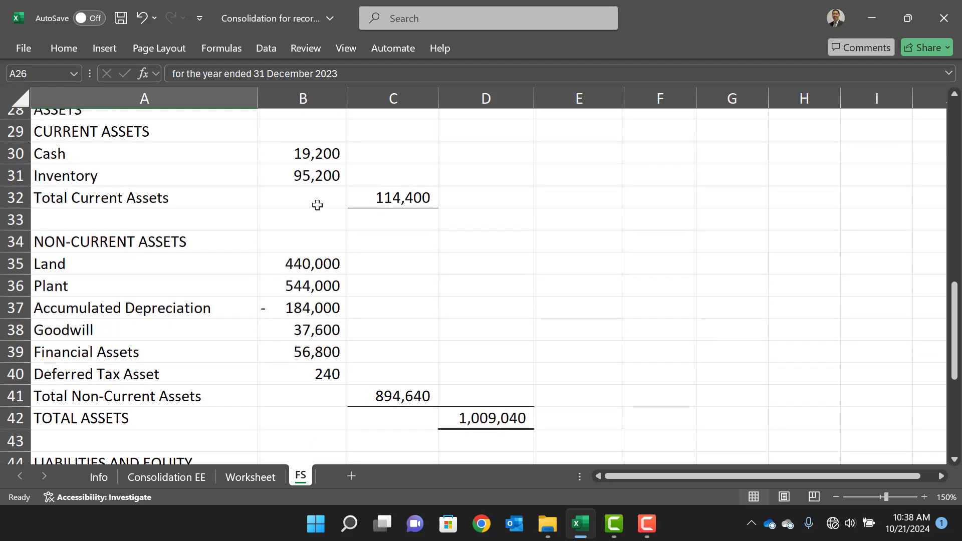